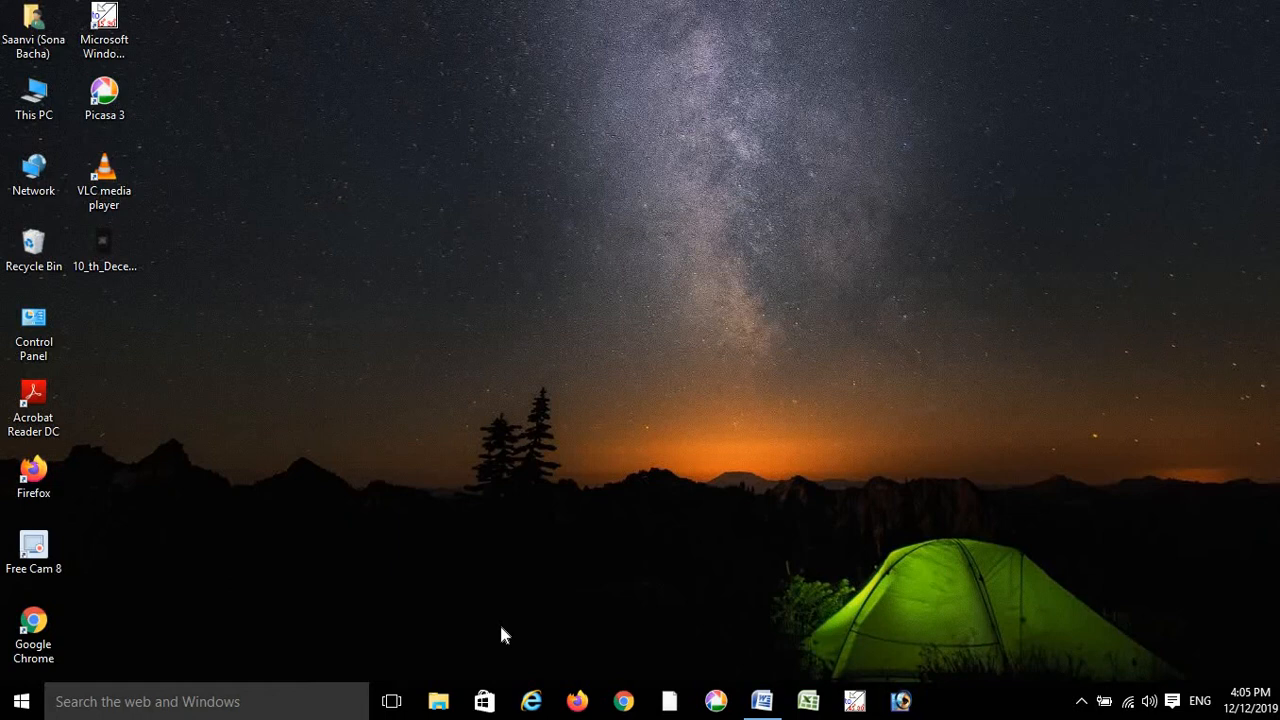
- Launch Internet Explorer maximized and go to econnect.bpcl.in from the address history
{"action": "left_click", "coordinate": [532, 701]}
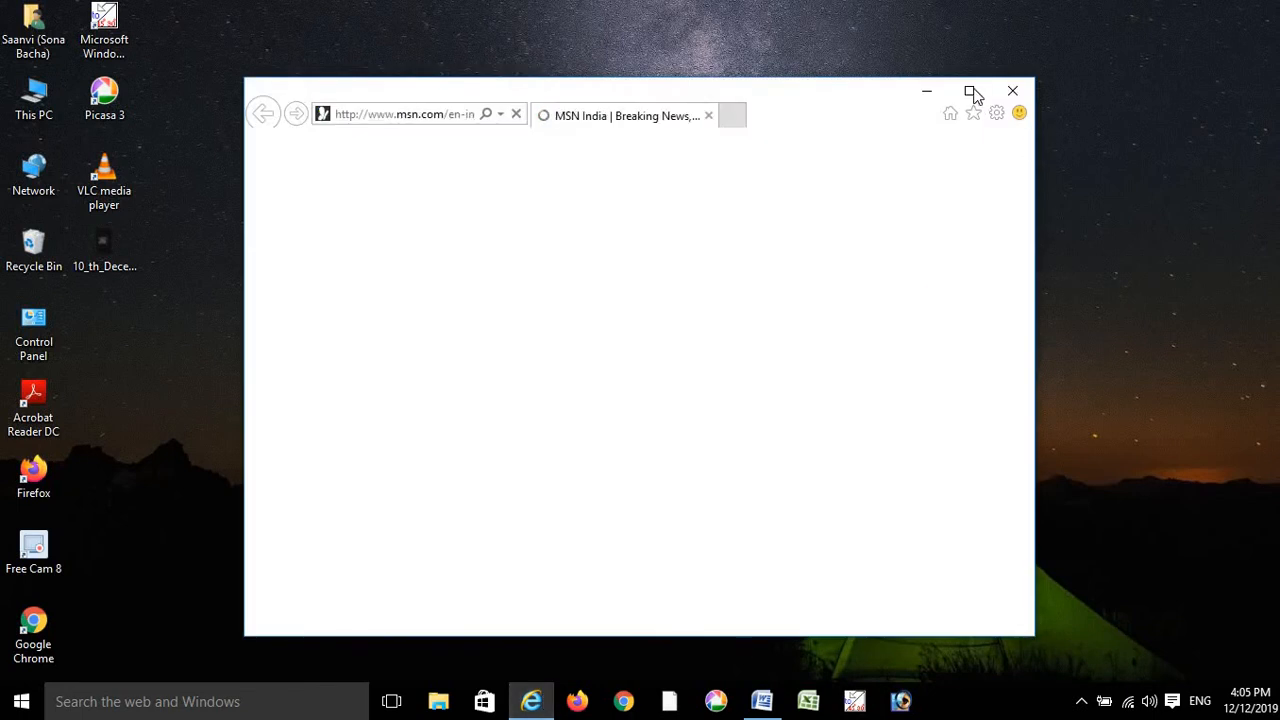
{"action": "left_click", "coordinate": [969, 91]}
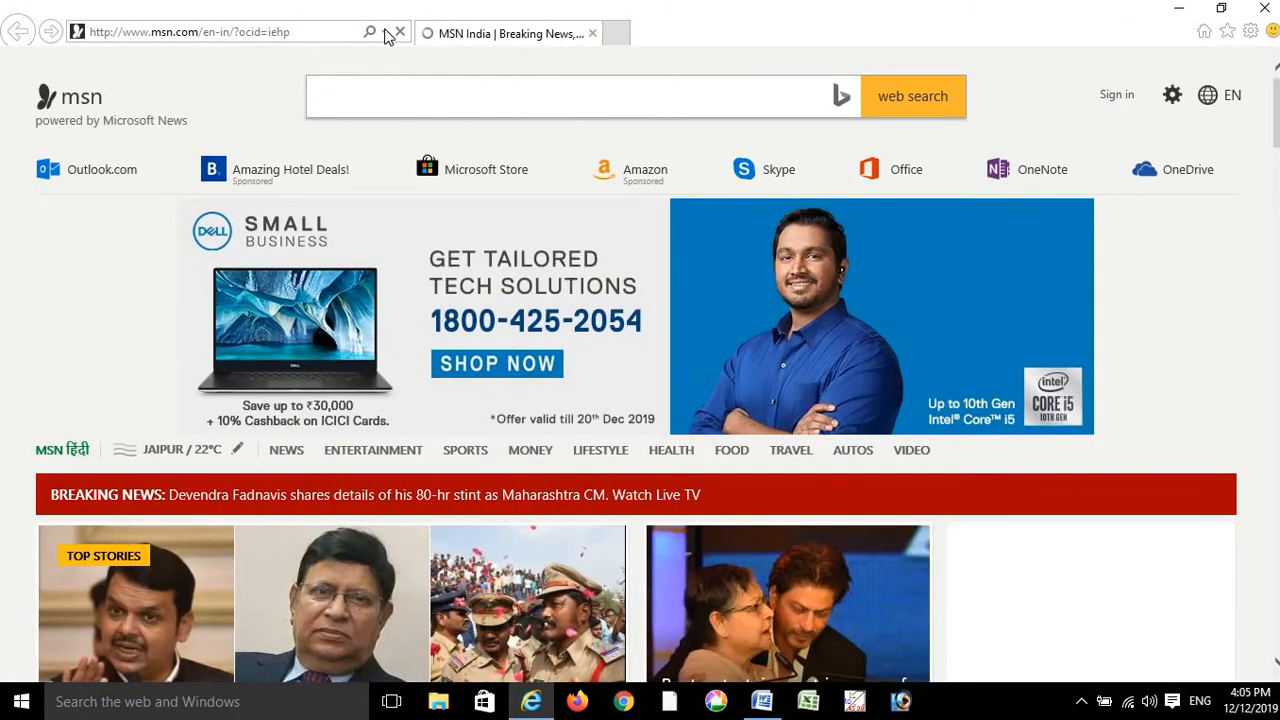
{"action": "left_click", "coordinate": [386, 33]}
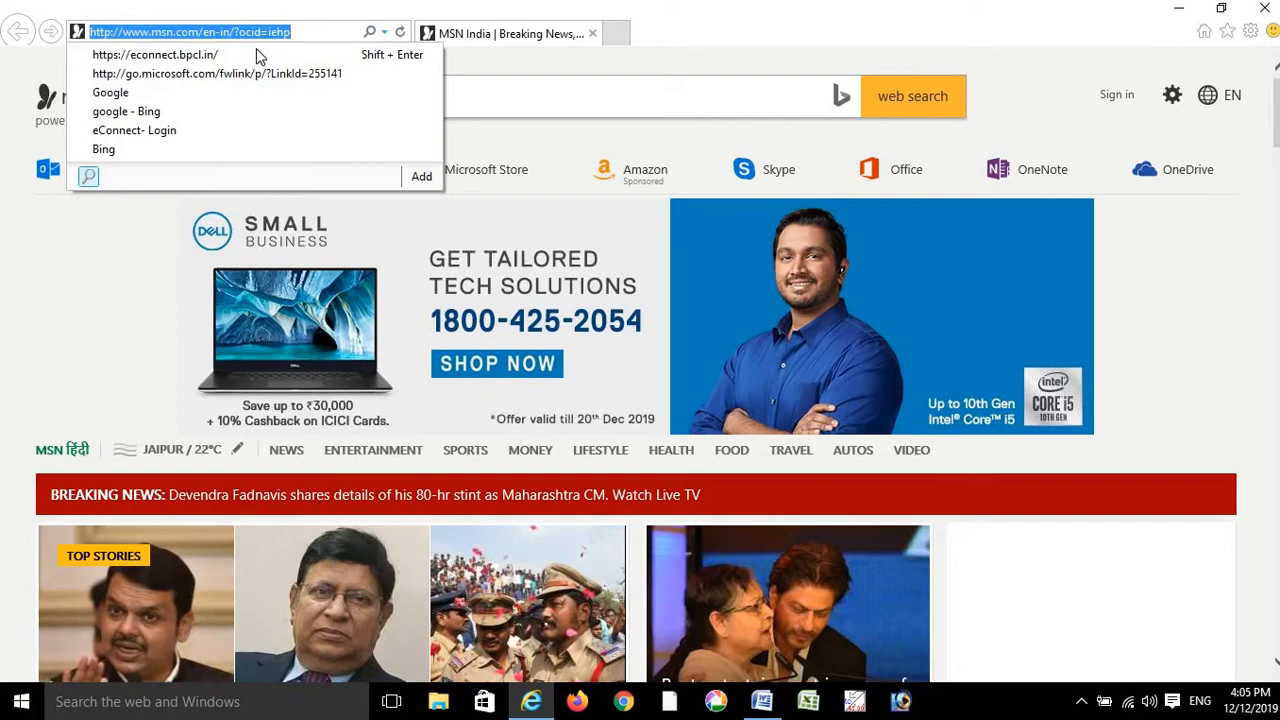
{"action": "left_click", "coordinate": [256, 48]}
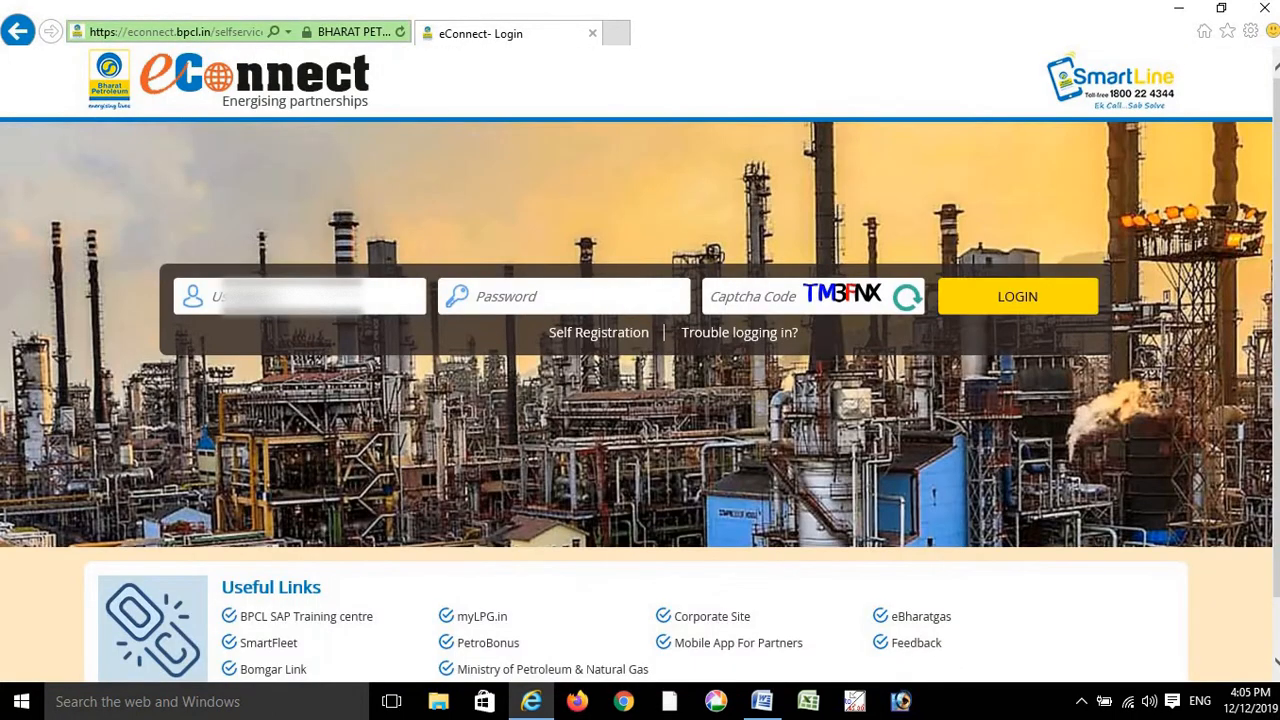
- Log in to eConnect with the username, password and captcha code
{"action": "type", "text": "cc"}
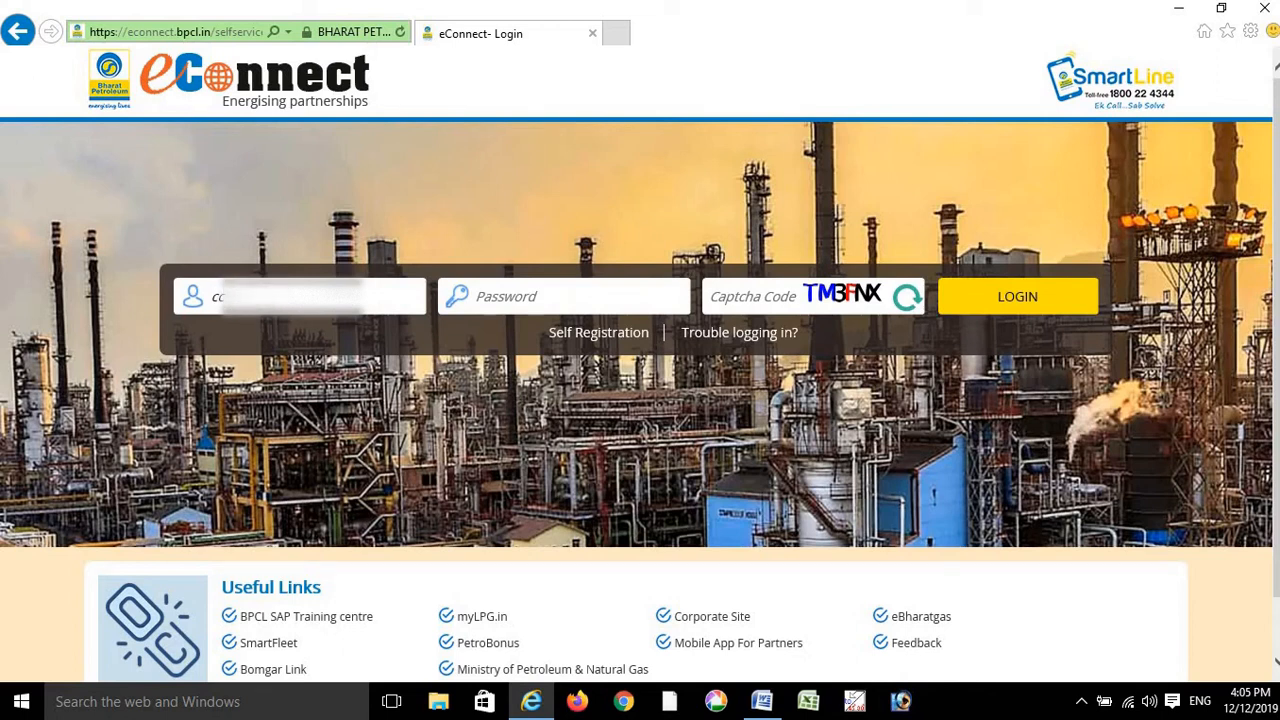
{"action": "left_click", "coordinate": [478, 296]}
{"action": "type", "text": "••••••••"}
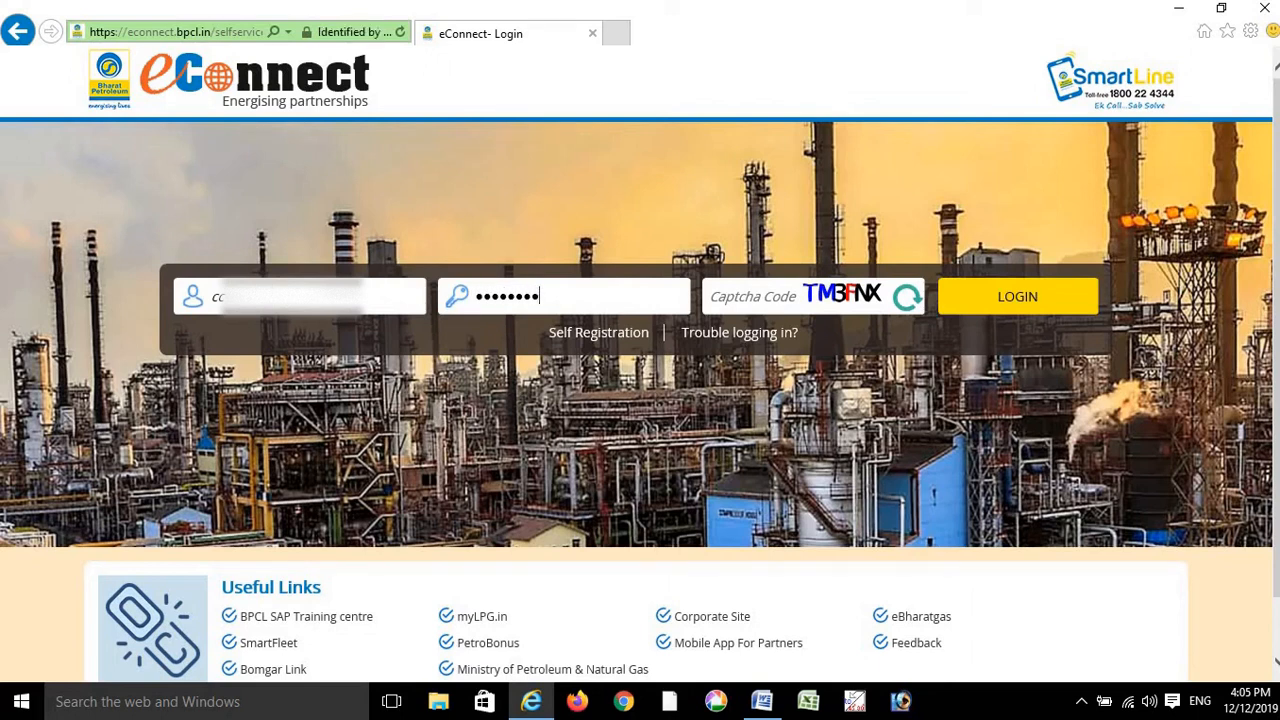
{"action": "type", "text": "••••"}
{"action": "left_click", "coordinate": [716, 296]}
{"action": "type", "text": "TM3FNX"}
{"action": "key", "text": "Return"}
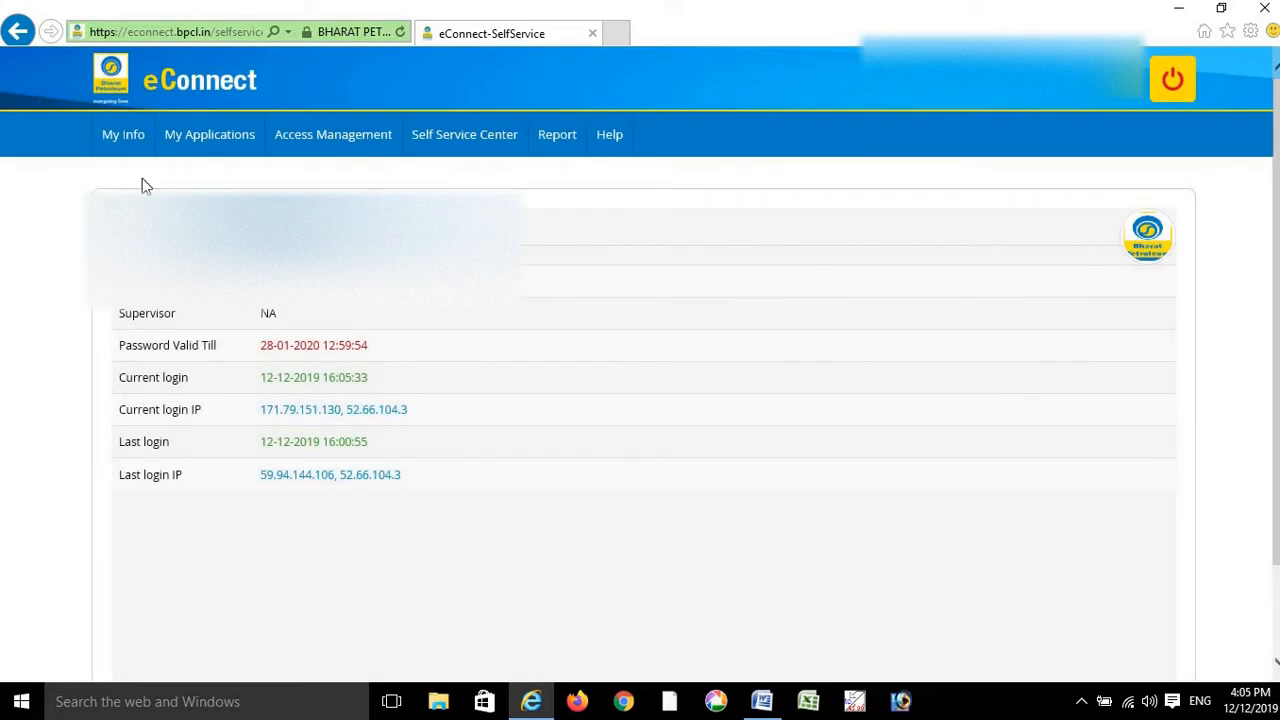
- Always allow pop-ups from econnect.bpcl.in and launch LPG Next from My Applications
{"action": "left_click", "coordinate": [229, 152]}
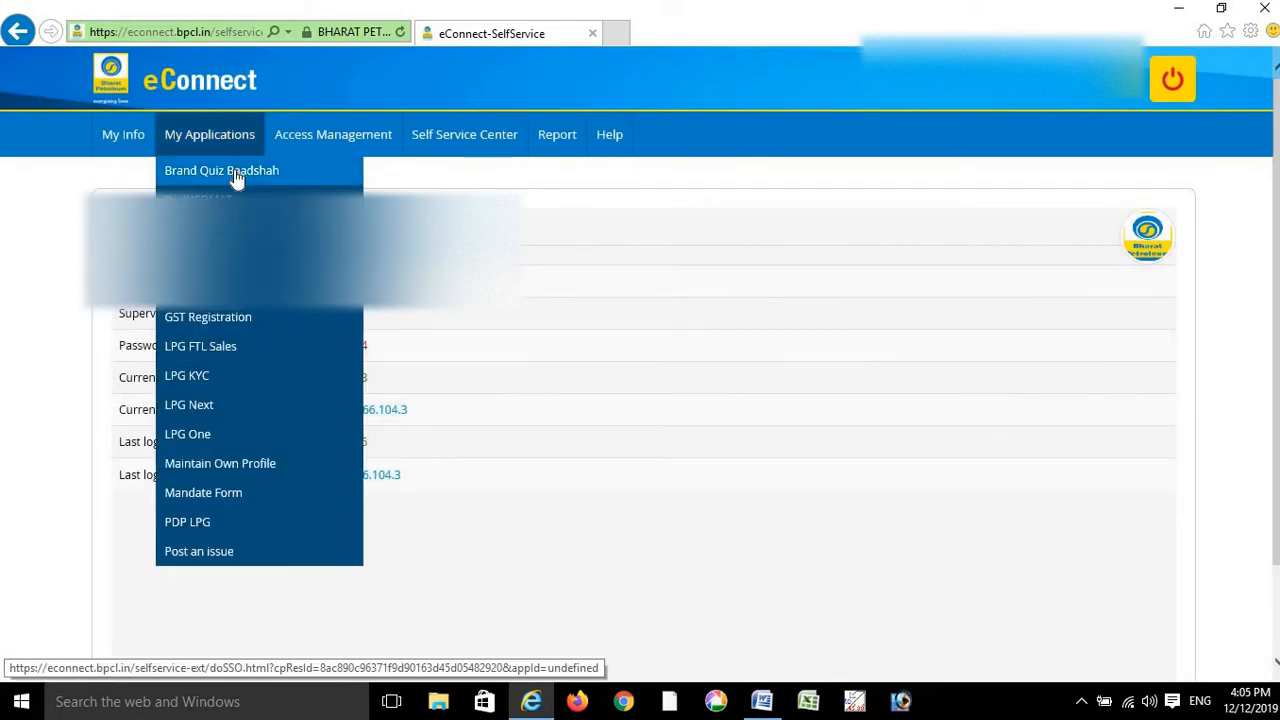
{"action": "left_click", "coordinate": [197, 413]}
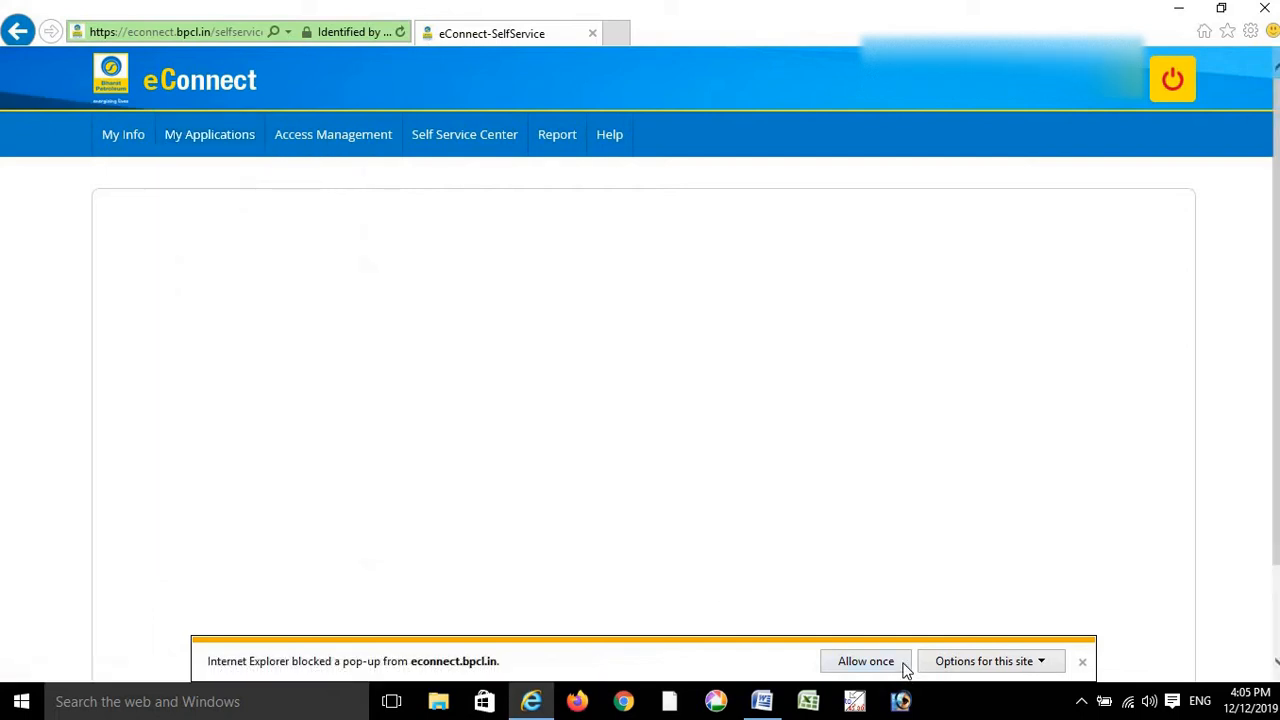
{"action": "left_click", "coordinate": [1029, 665]}
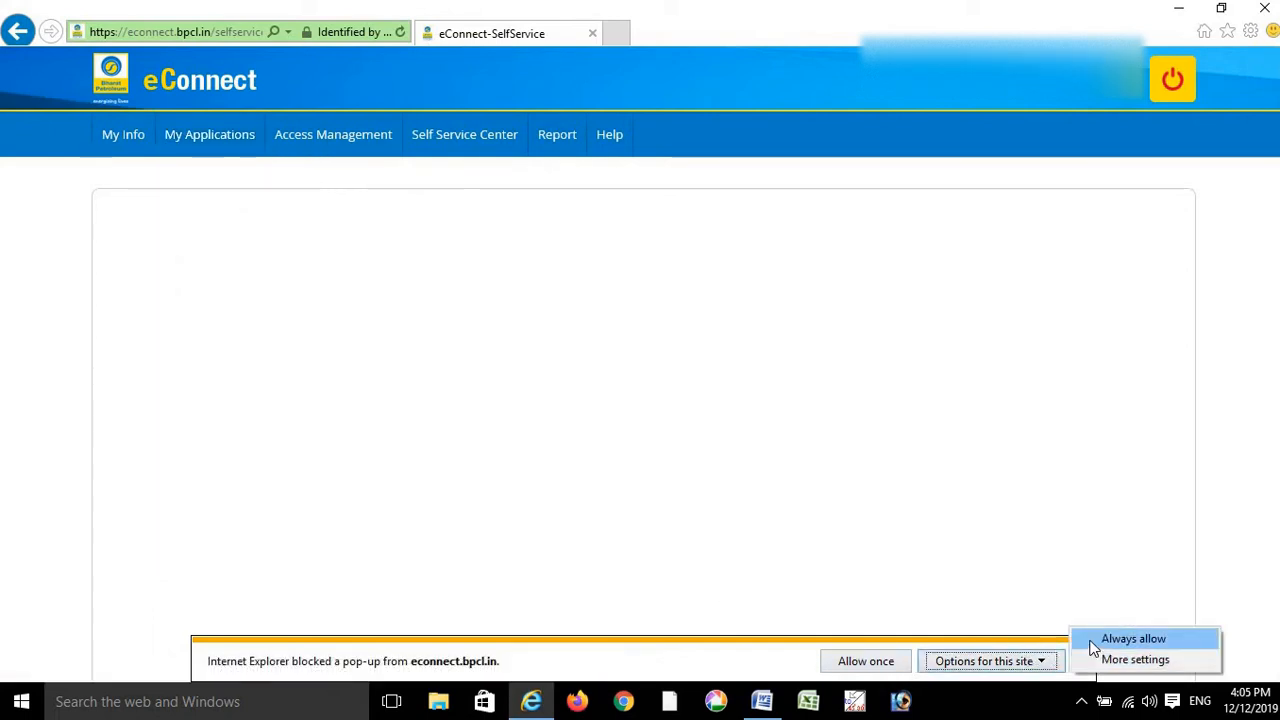
{"action": "left_click", "coordinate": [1090, 644]}
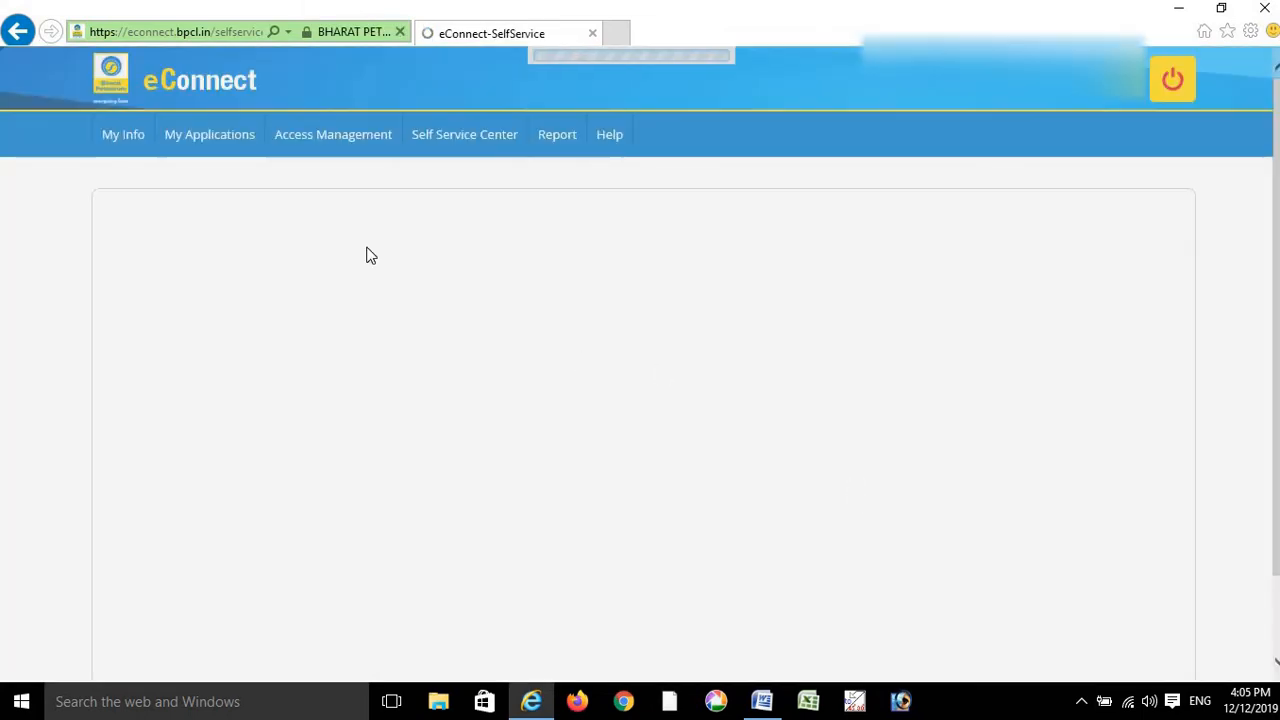
{"action": "left_click", "coordinate": [234, 154]}
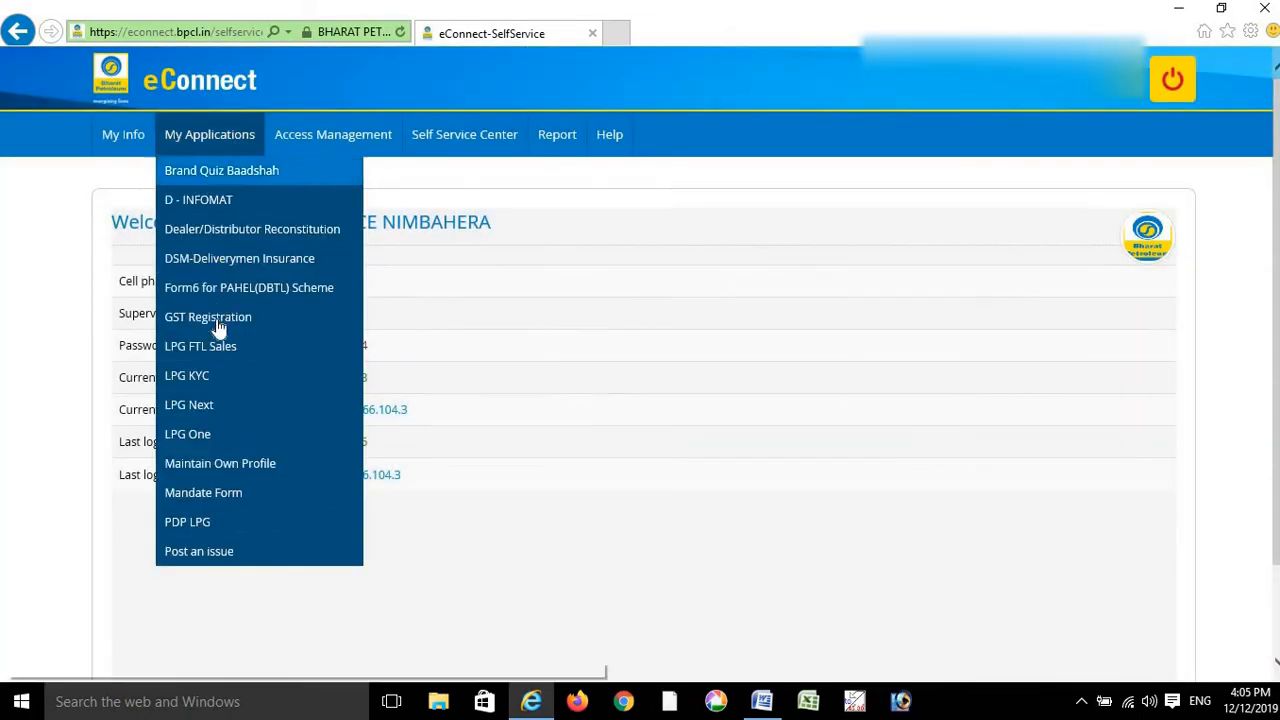
{"action": "left_click", "coordinate": [199, 404]}
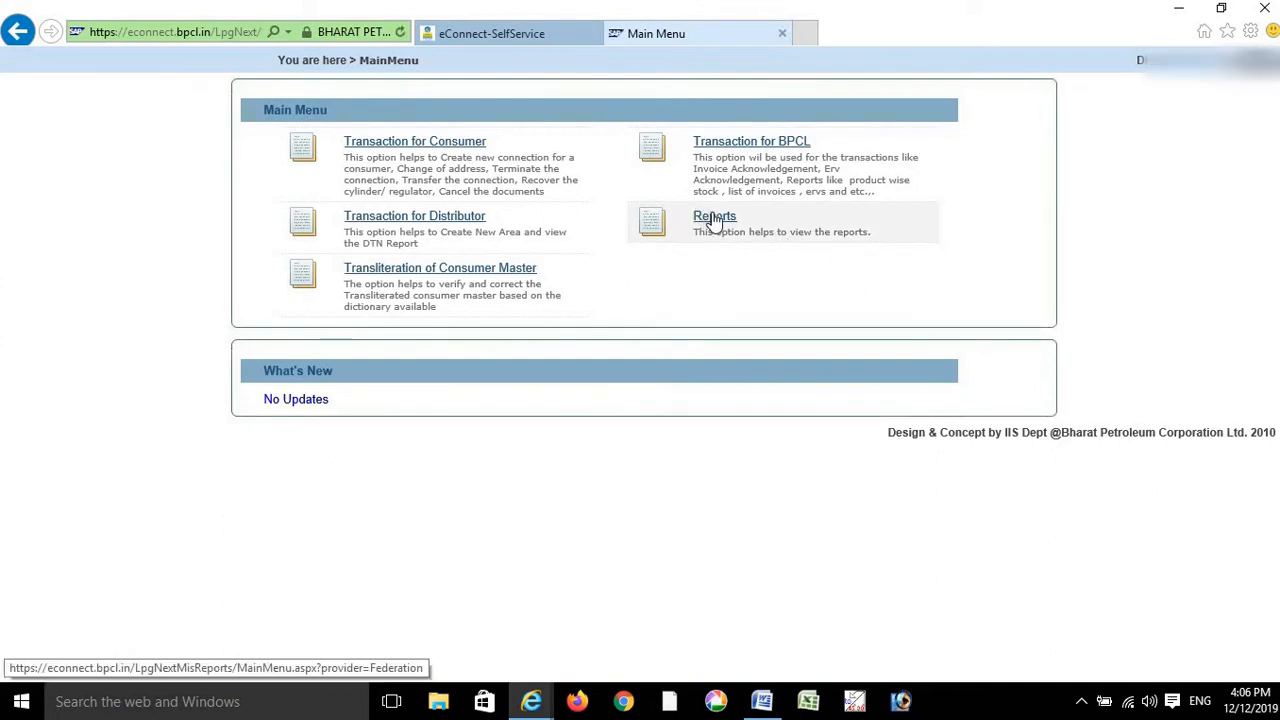
- Go to Reports on the Main Menu and choose View Other Reports
{"action": "left_click", "coordinate": [713, 220]}
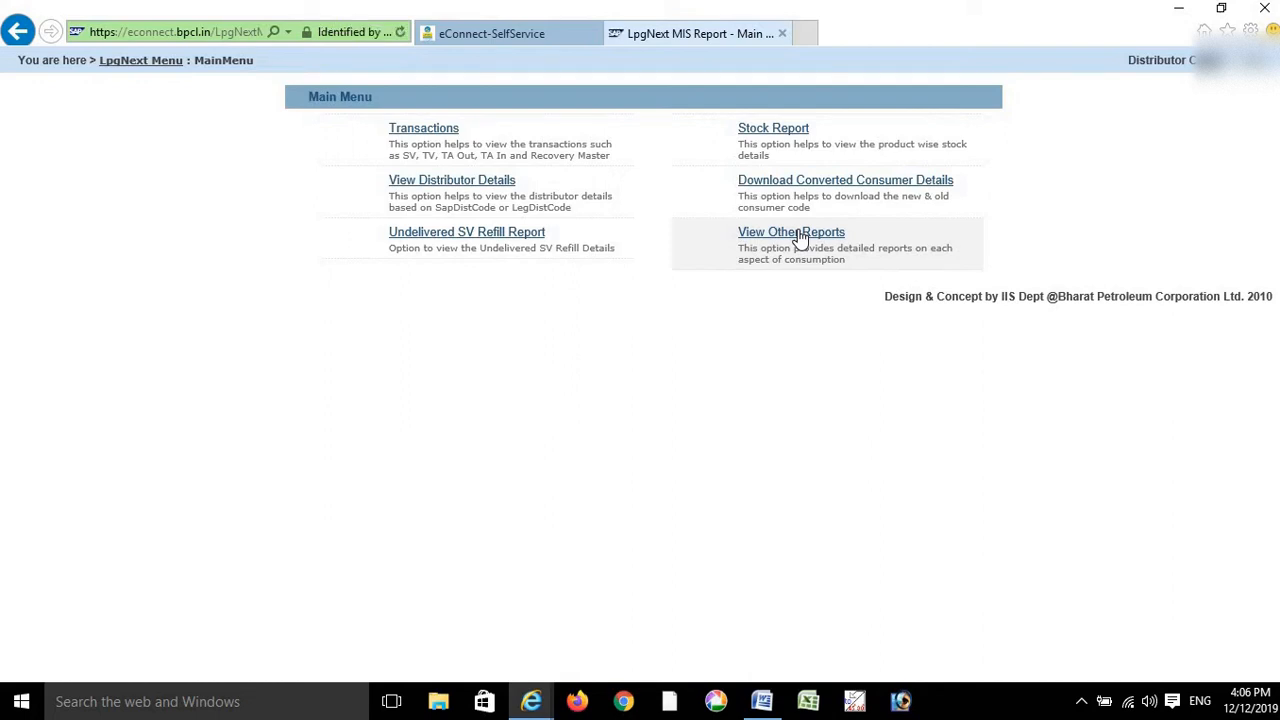
{"action": "left_click", "coordinate": [800, 238]}
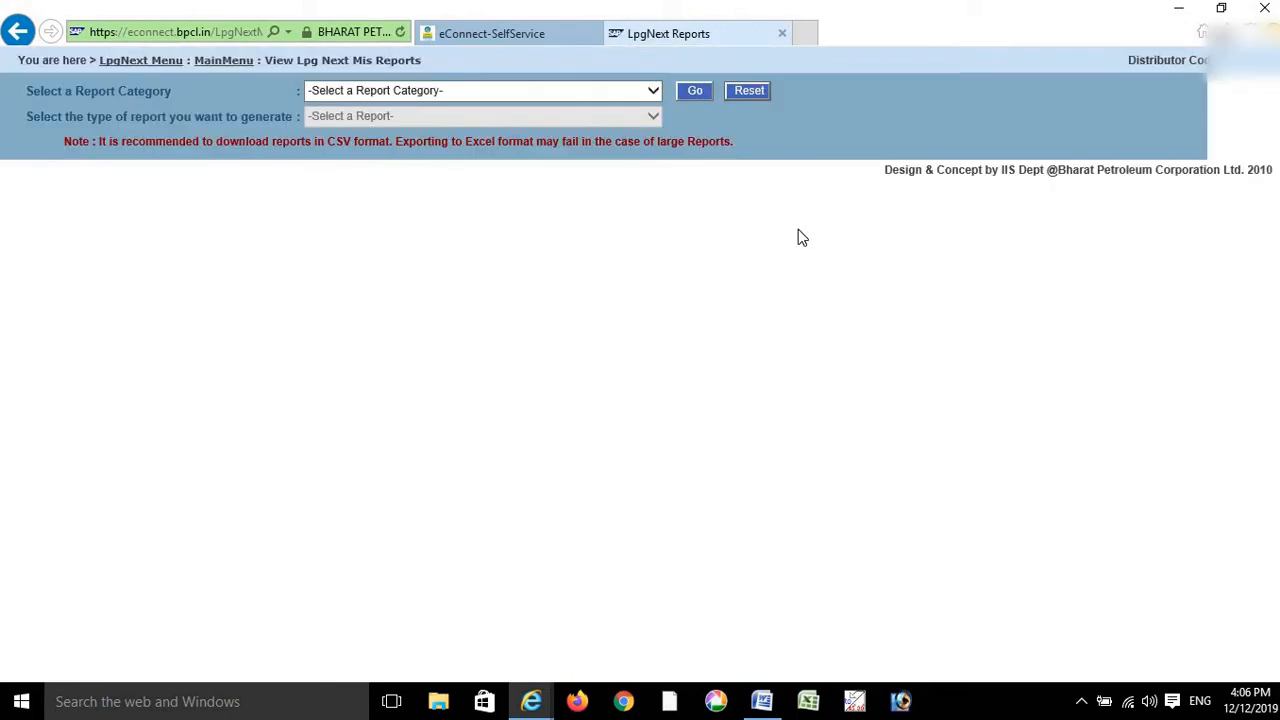
- Choose the Refill Reports category, load it, and pick Monthly consumption details
{"action": "left_click", "coordinate": [575, 99]}
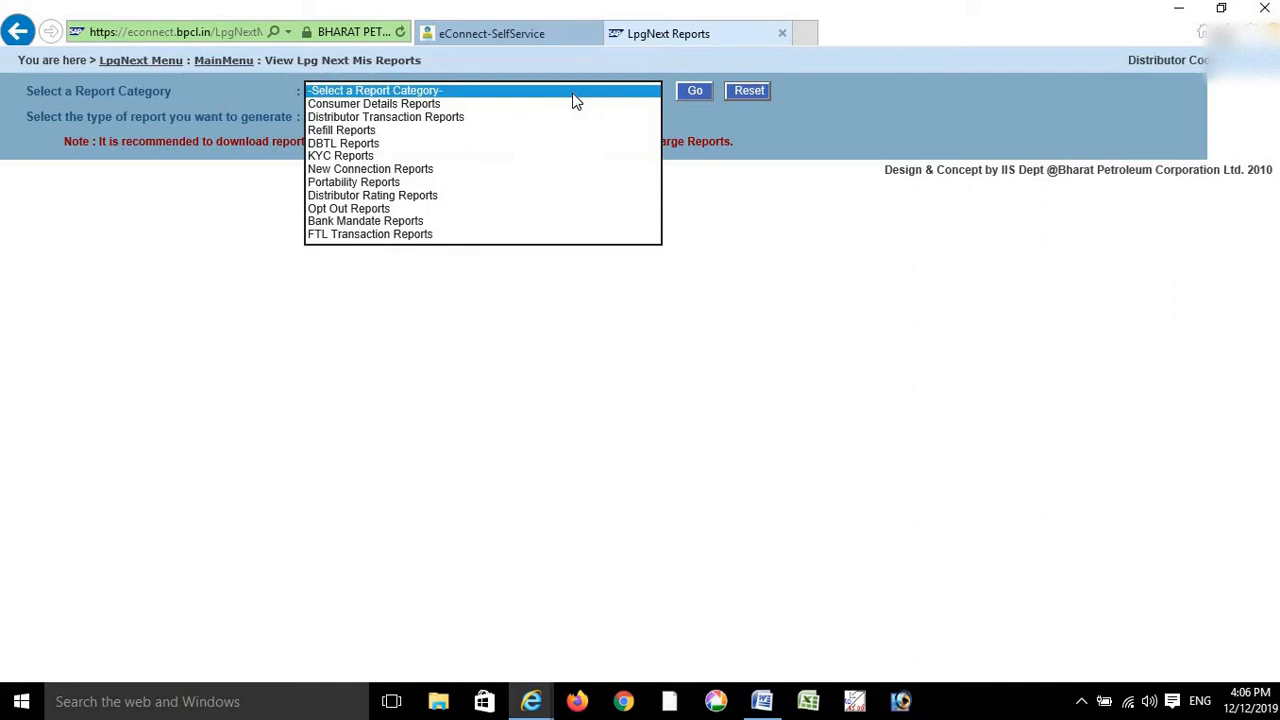
{"action": "left_click", "coordinate": [402, 129]}
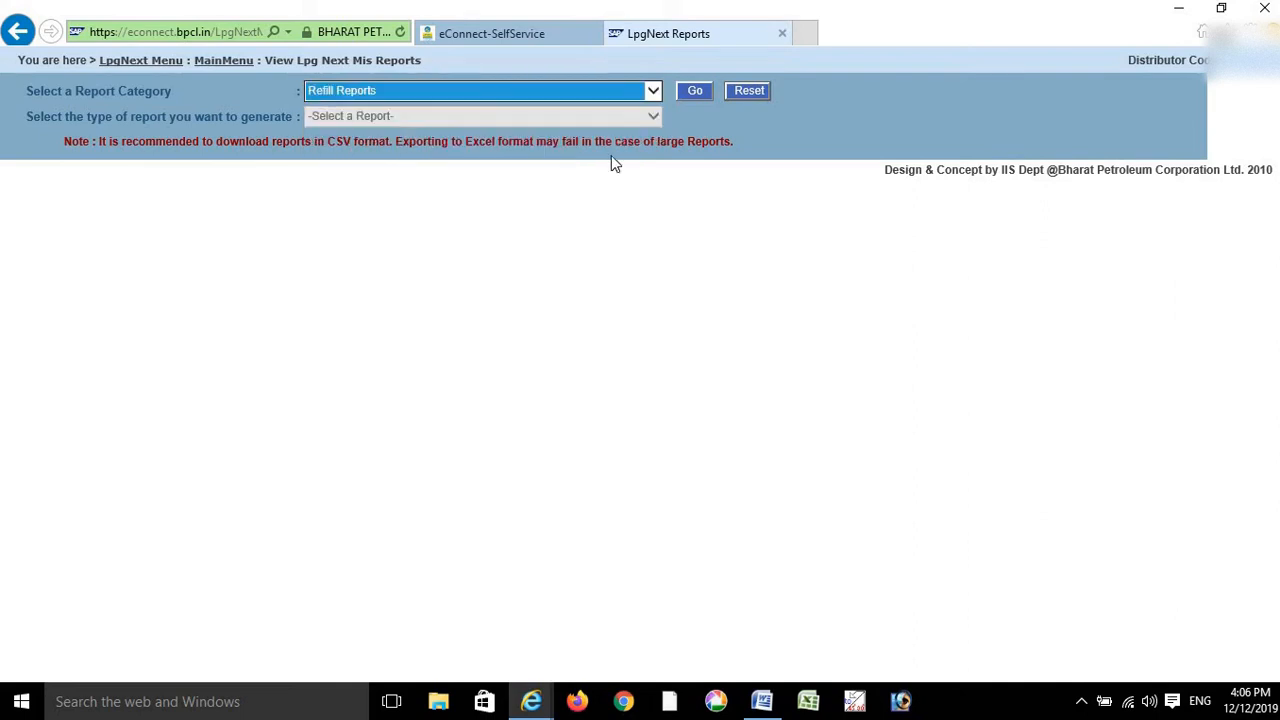
{"action": "left_click", "coordinate": [699, 89]}
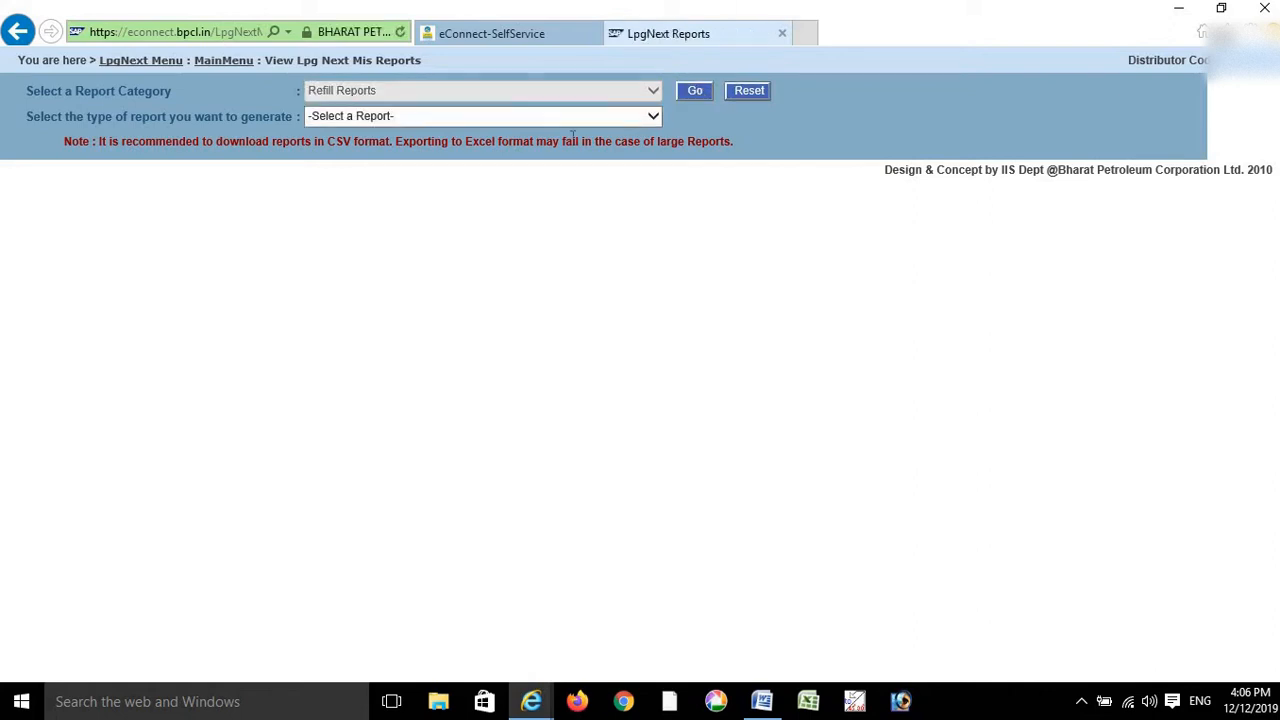
{"action": "left_click", "coordinate": [577, 121]}
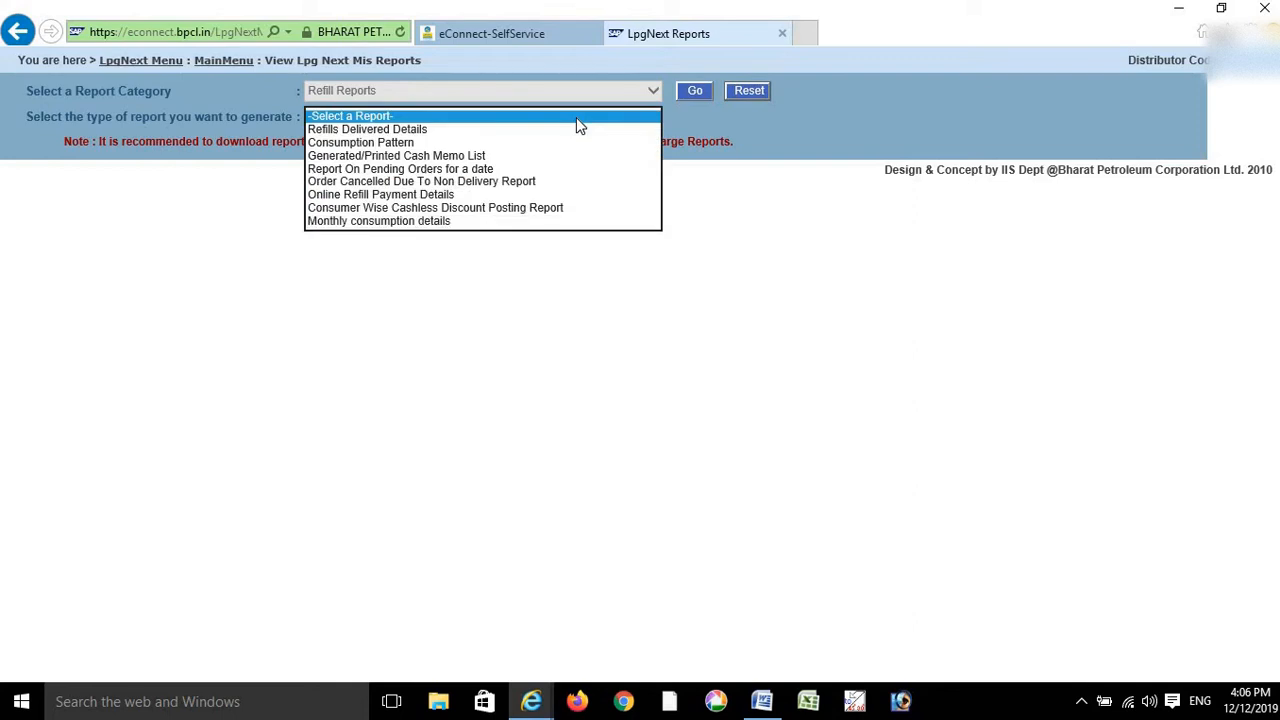
{"action": "left_click", "coordinate": [452, 221]}
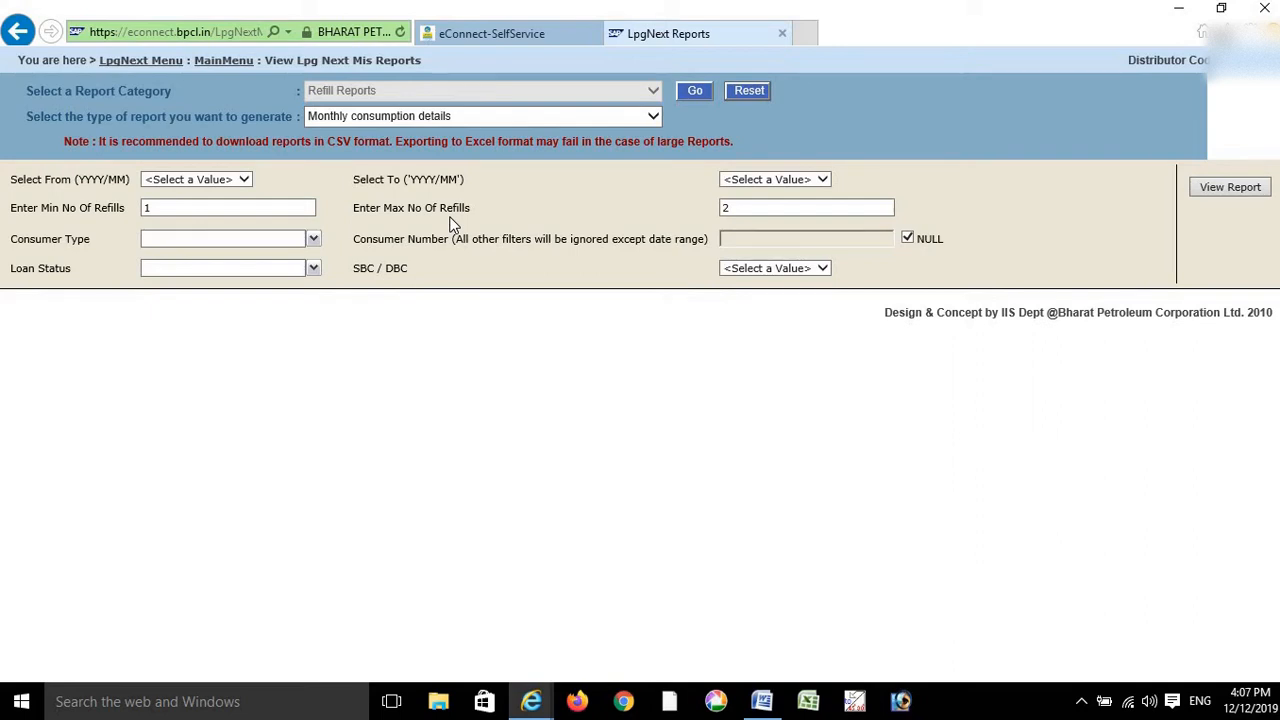
- Set the report period from 2016/05 to 2019/12 and select the Max refills value
{"action": "left_click", "coordinate": [218, 180]}
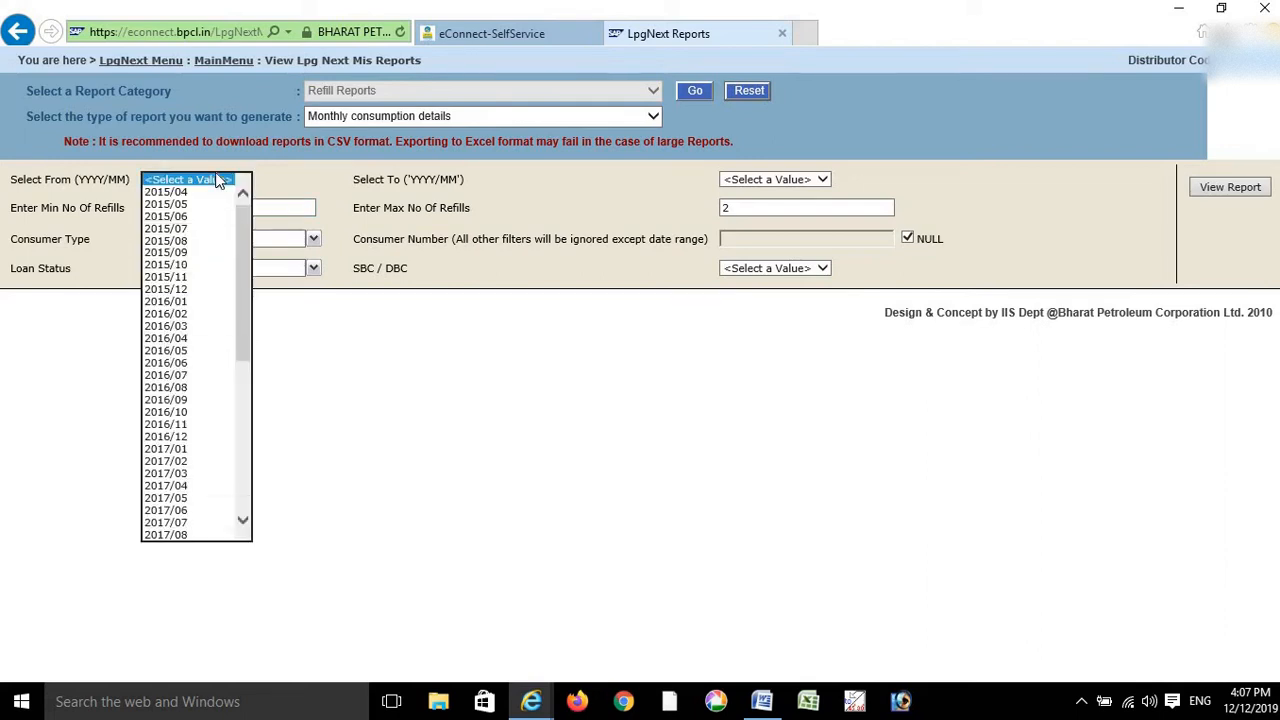
{"action": "left_click", "coordinate": [190, 364]}
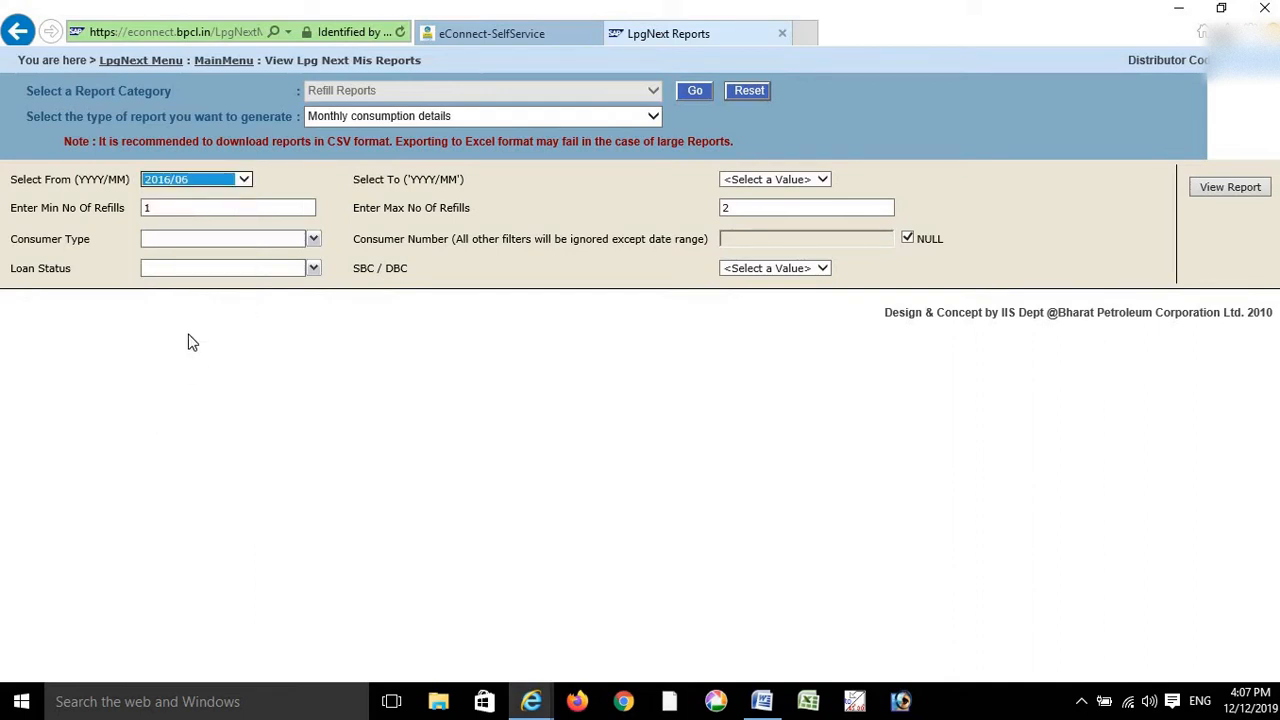
{"action": "left_click", "coordinate": [240, 181]}
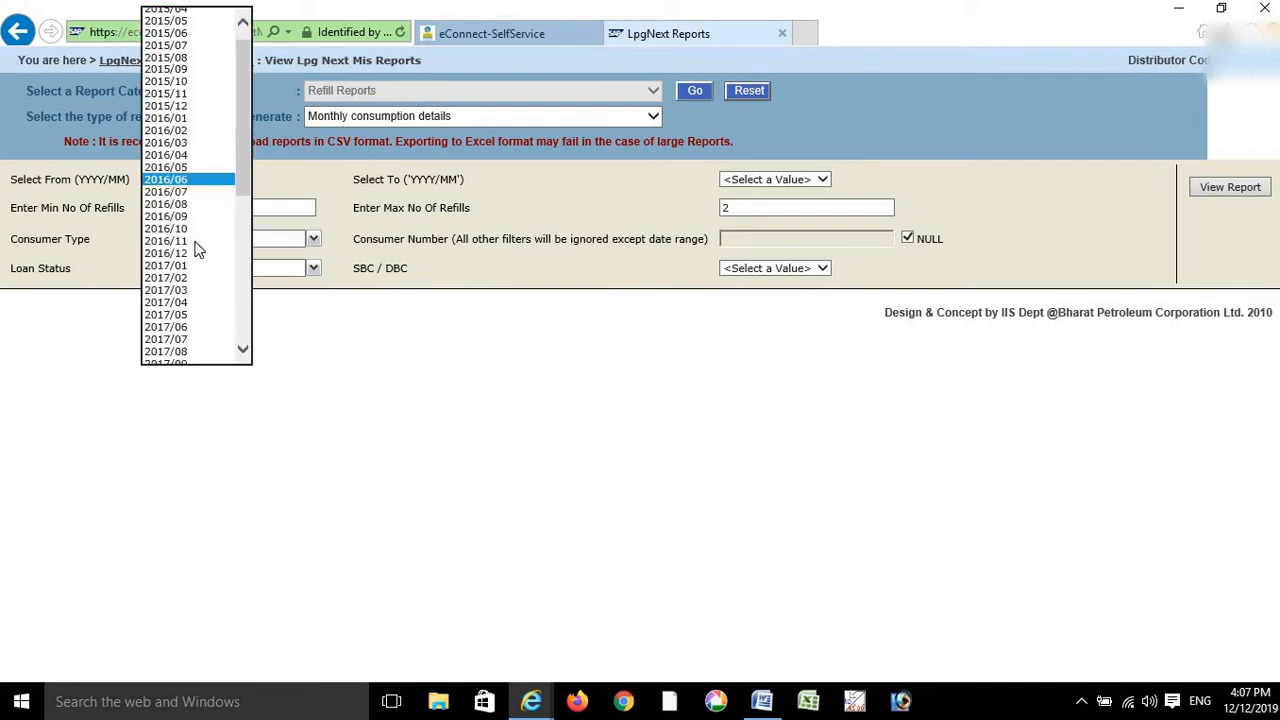
{"action": "left_click", "coordinate": [199, 169]}
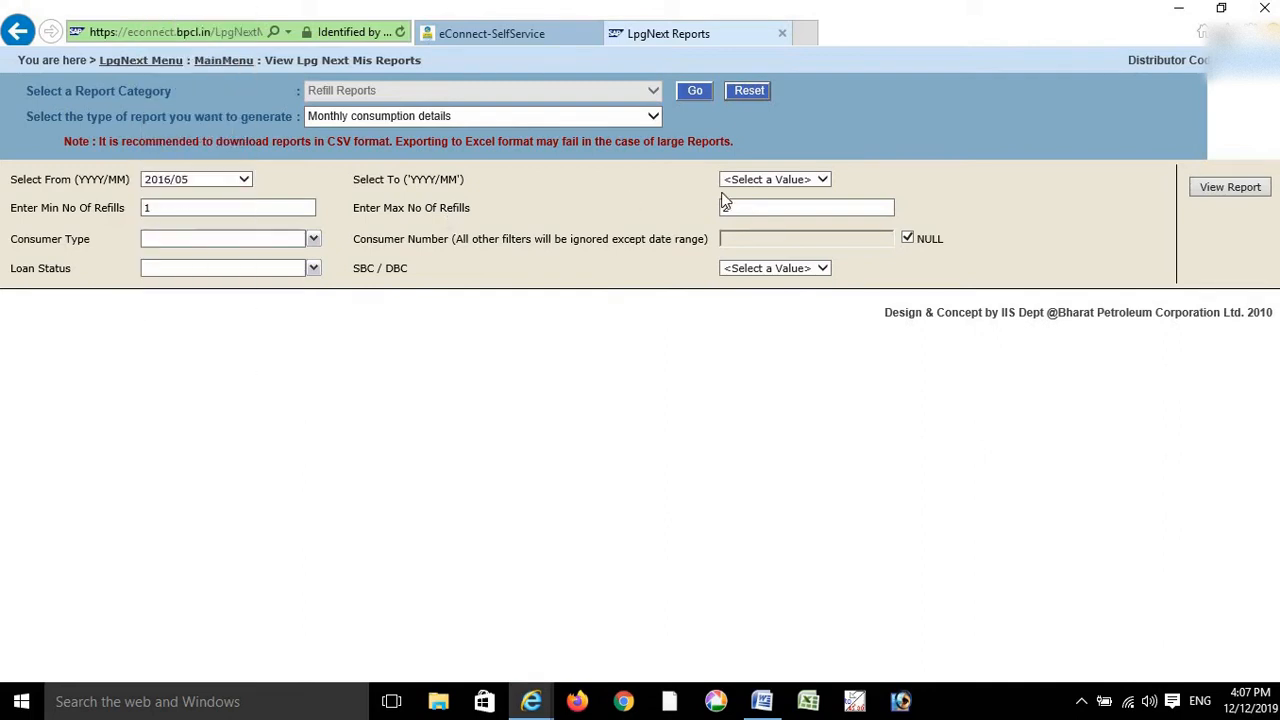
{"action": "left_click", "coordinate": [820, 179]}
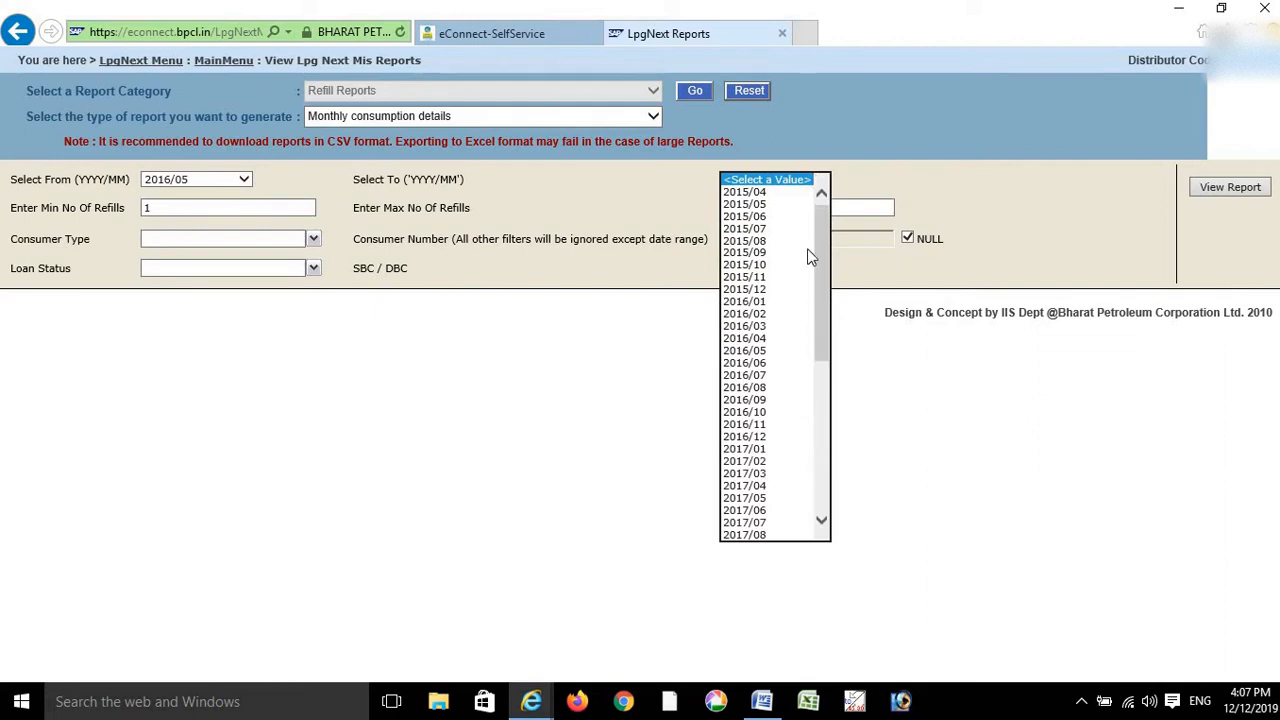
{"action": "left_click", "coordinate": [823, 430]}
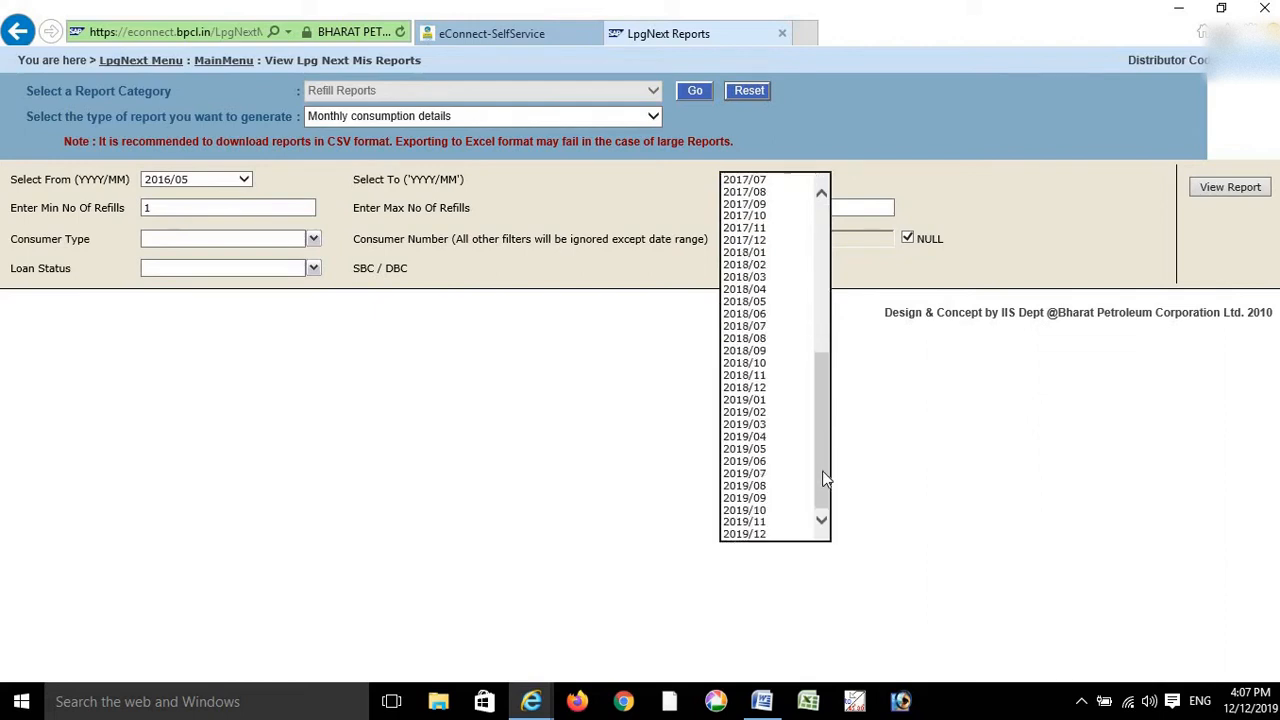
{"action": "left_click", "coordinate": [760, 532]}
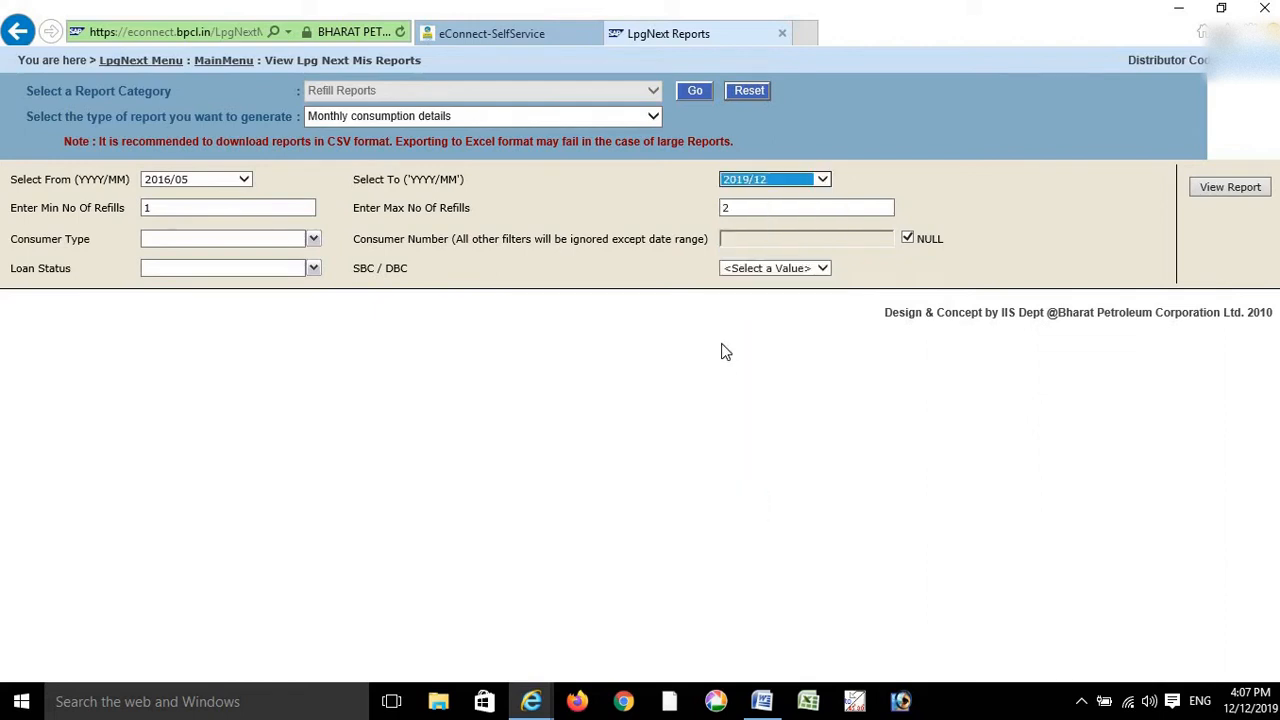
{"action": "left_click_drag", "start_coordinate": [503, 238], "coordinate": [495, 238]}
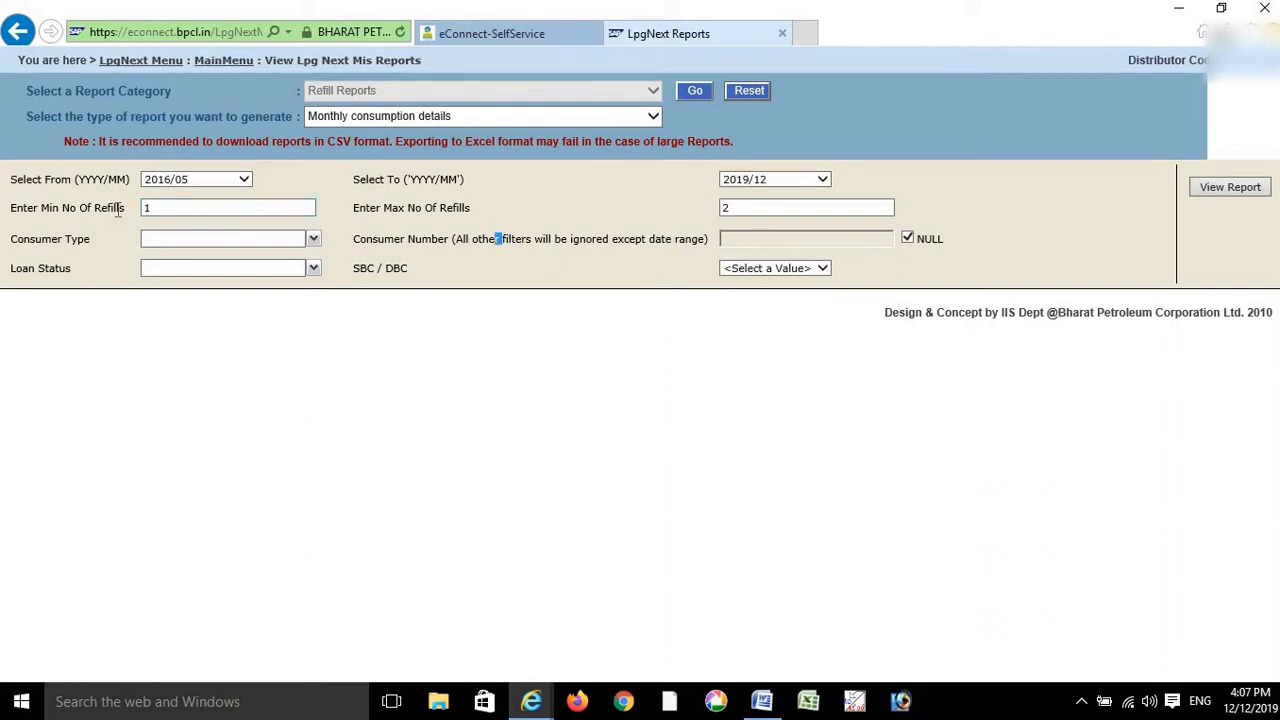
{"action": "left_click", "coordinate": [769, 207]}
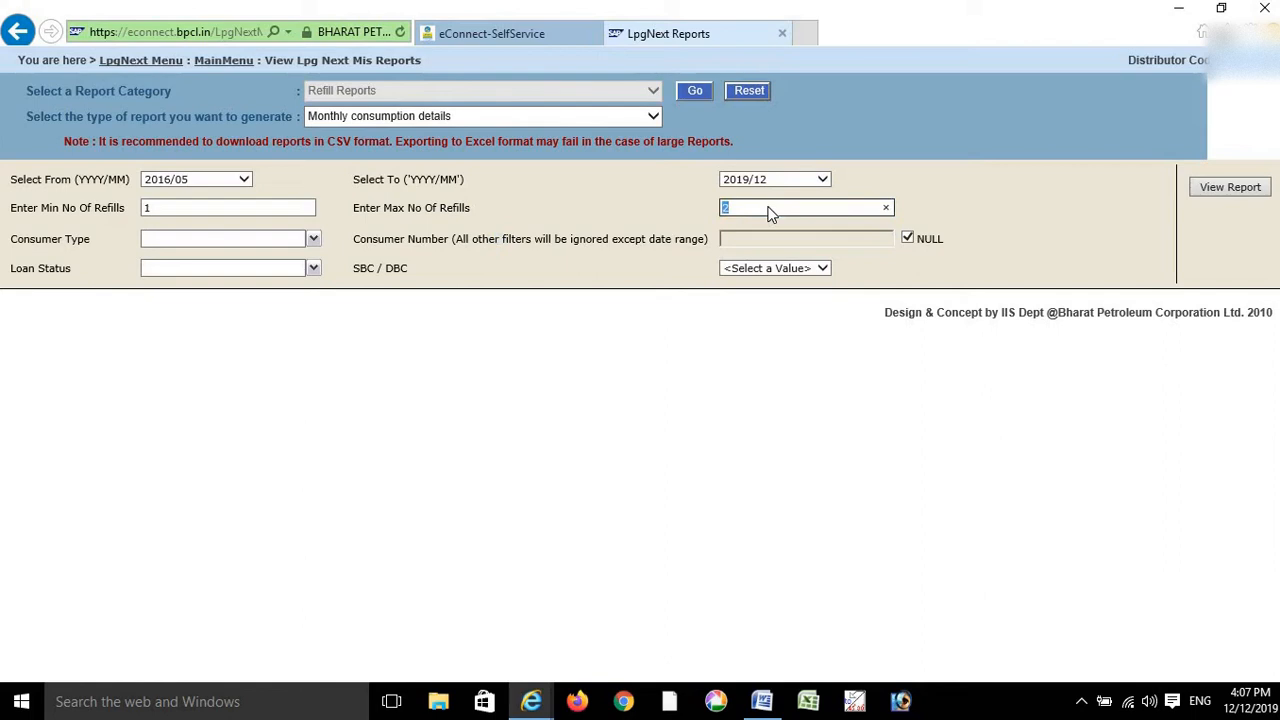
- Set max refills to 1 and include Ujjwala With Burner Loan and With Refill Loan consumers
{"action": "type", "text": "1"}
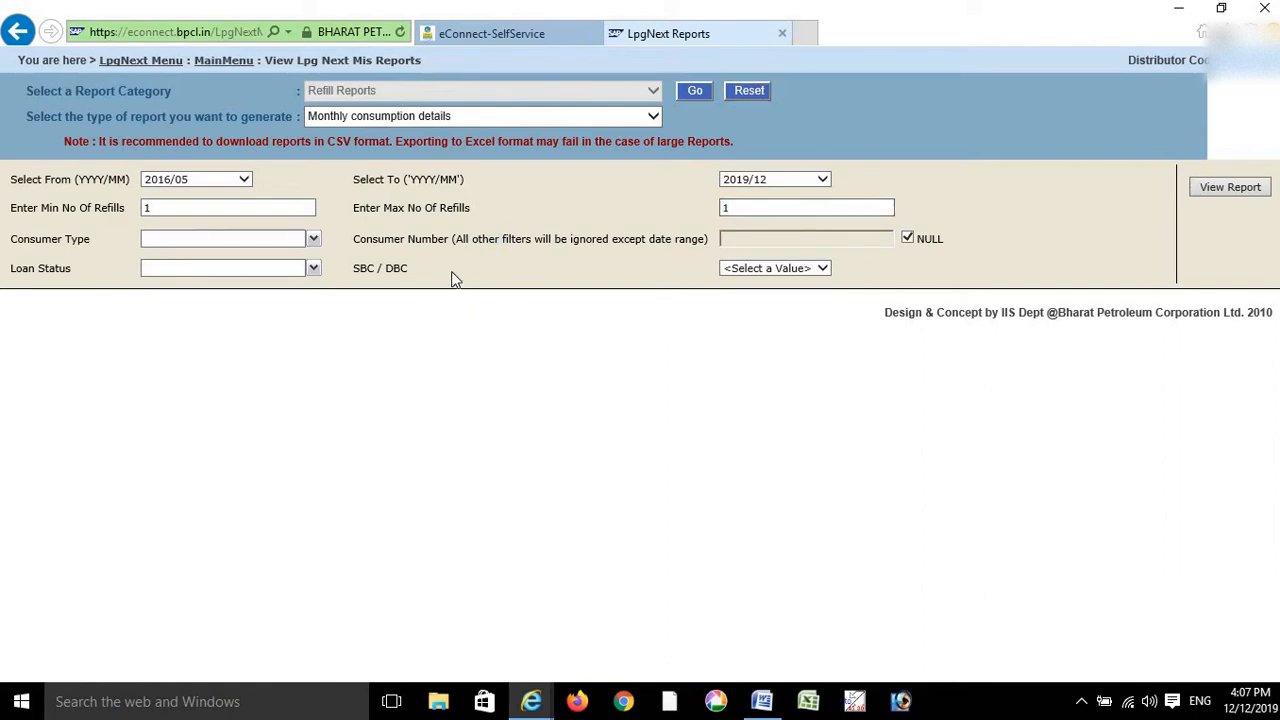
{"action": "left_click", "coordinate": [245, 249]}
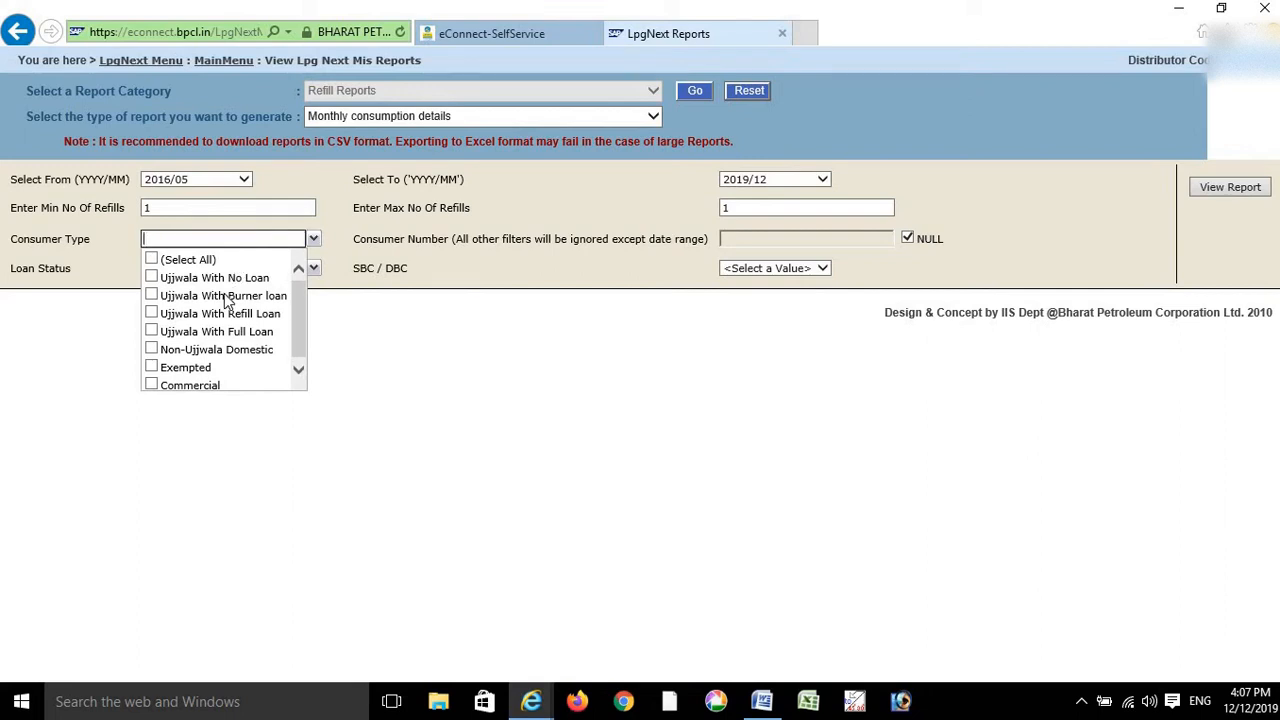
{"action": "left_click", "coordinate": [228, 297]}
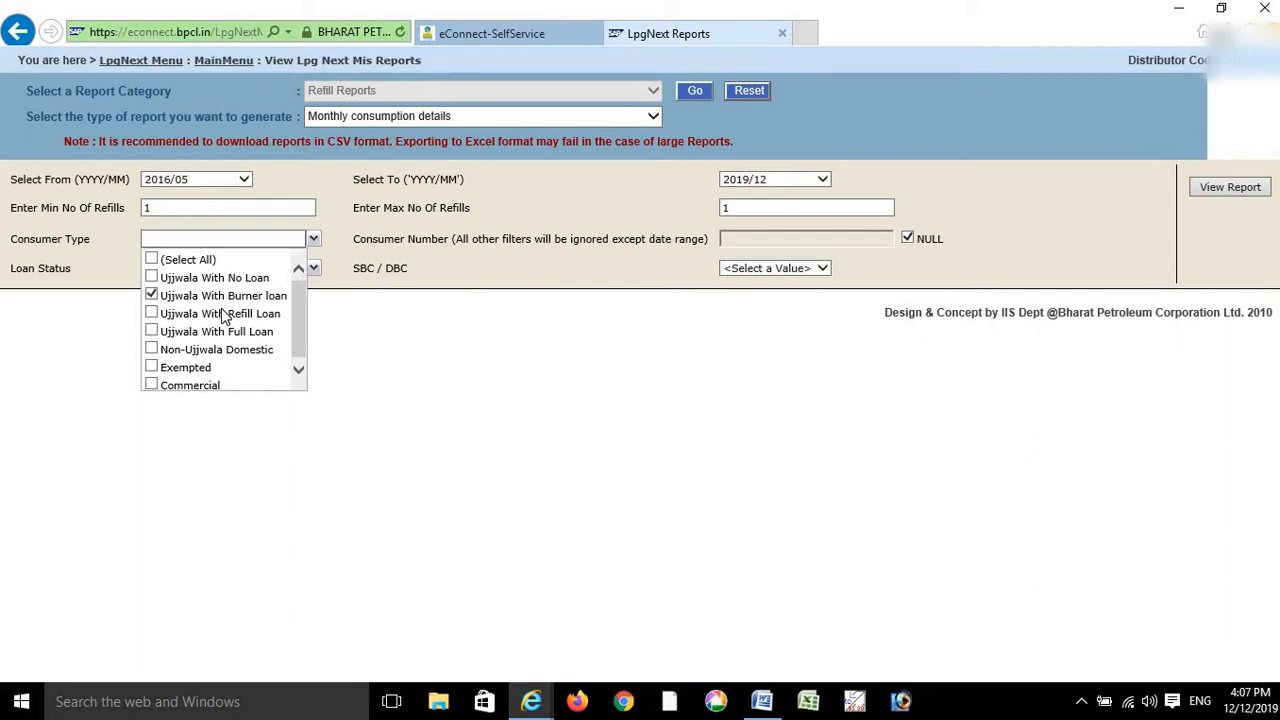
{"action": "left_click", "coordinate": [223, 316]}
{"action": "double_click", "coordinate": [479, 236]}
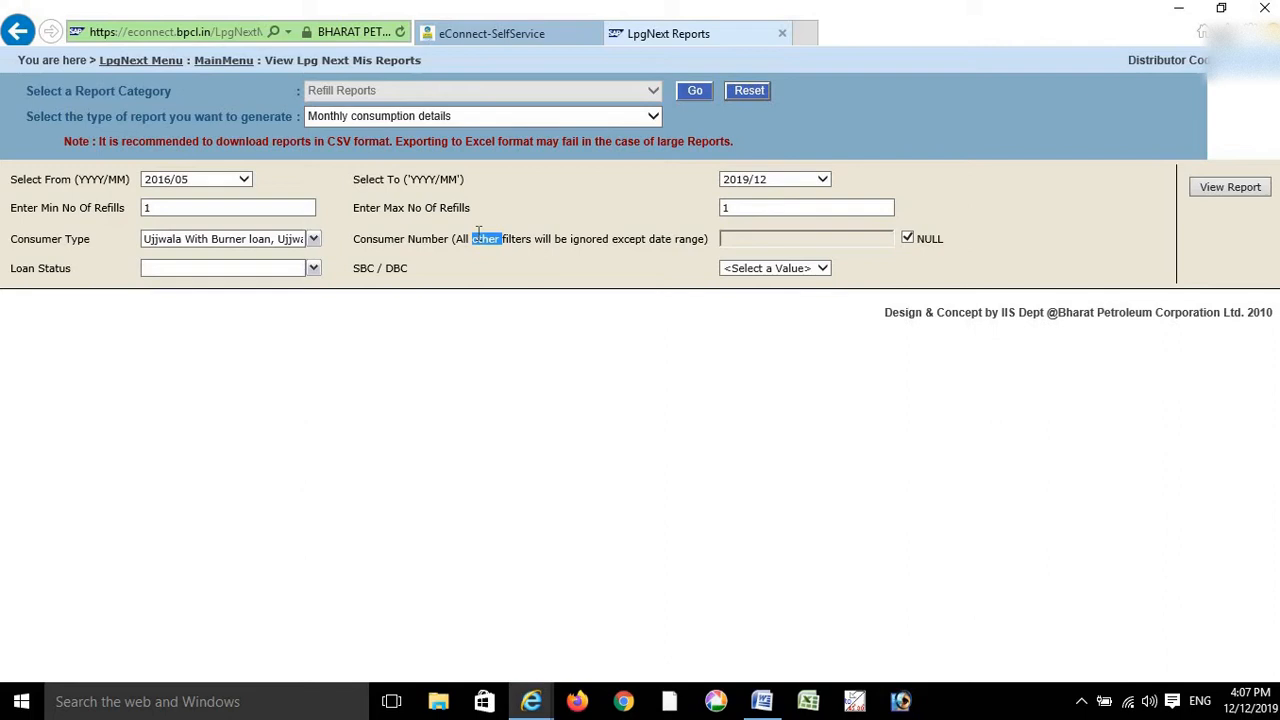
{"action": "left_click", "coordinate": [479, 238]}
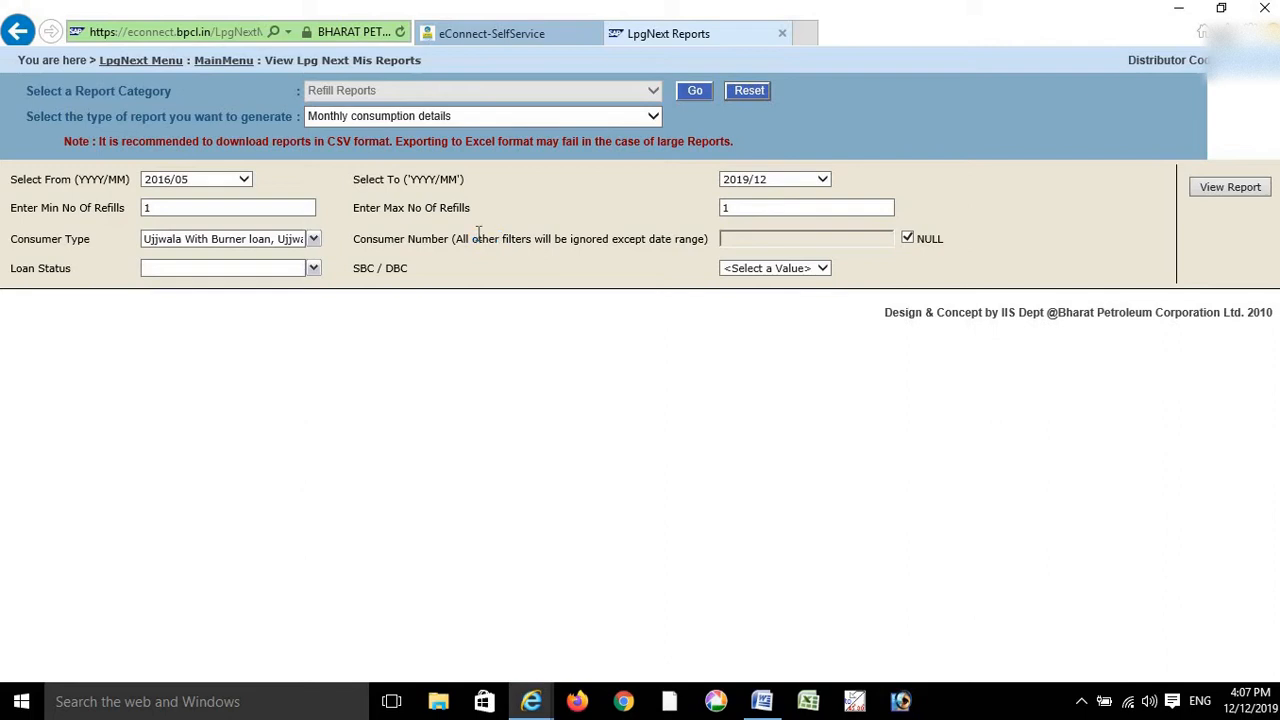
- Filter for Loan Pending status with All SBC/DBC and generate the report
{"action": "left_click", "coordinate": [235, 271]}
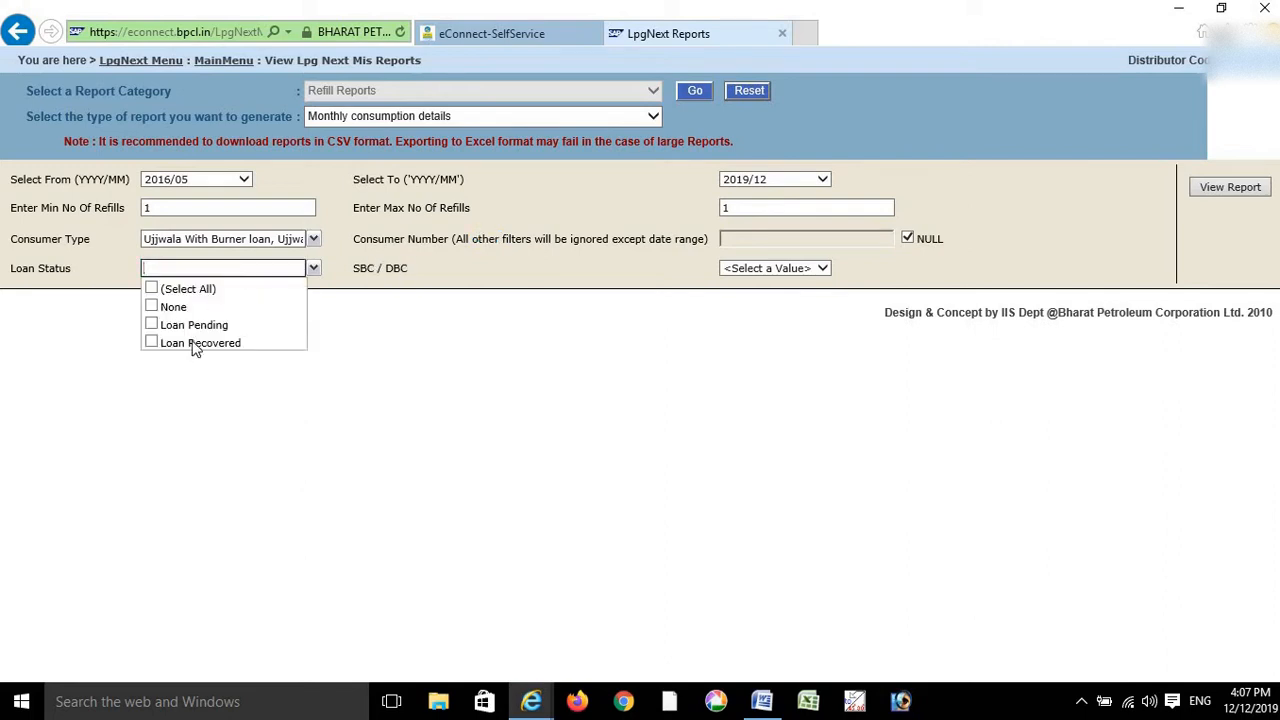
{"action": "left_click", "coordinate": [204, 328]}
{"action": "left_click", "coordinate": [531, 241]}
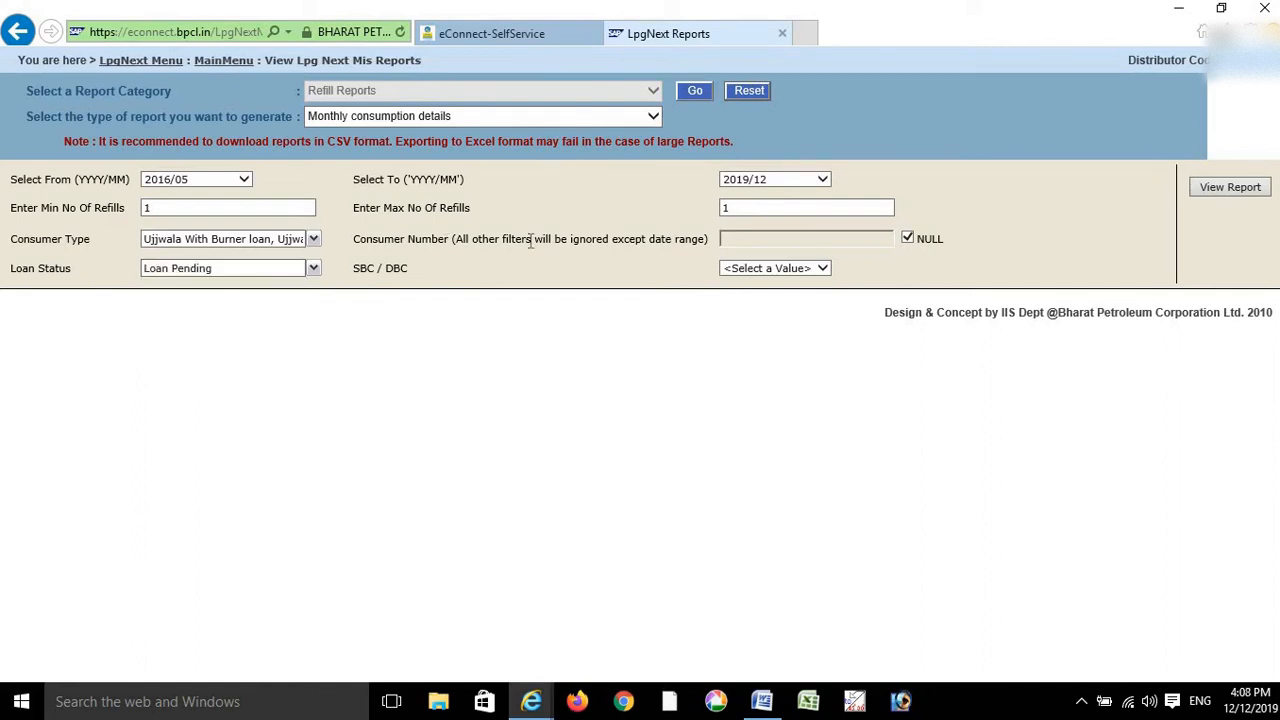
{"action": "left_click", "coordinate": [803, 270]}
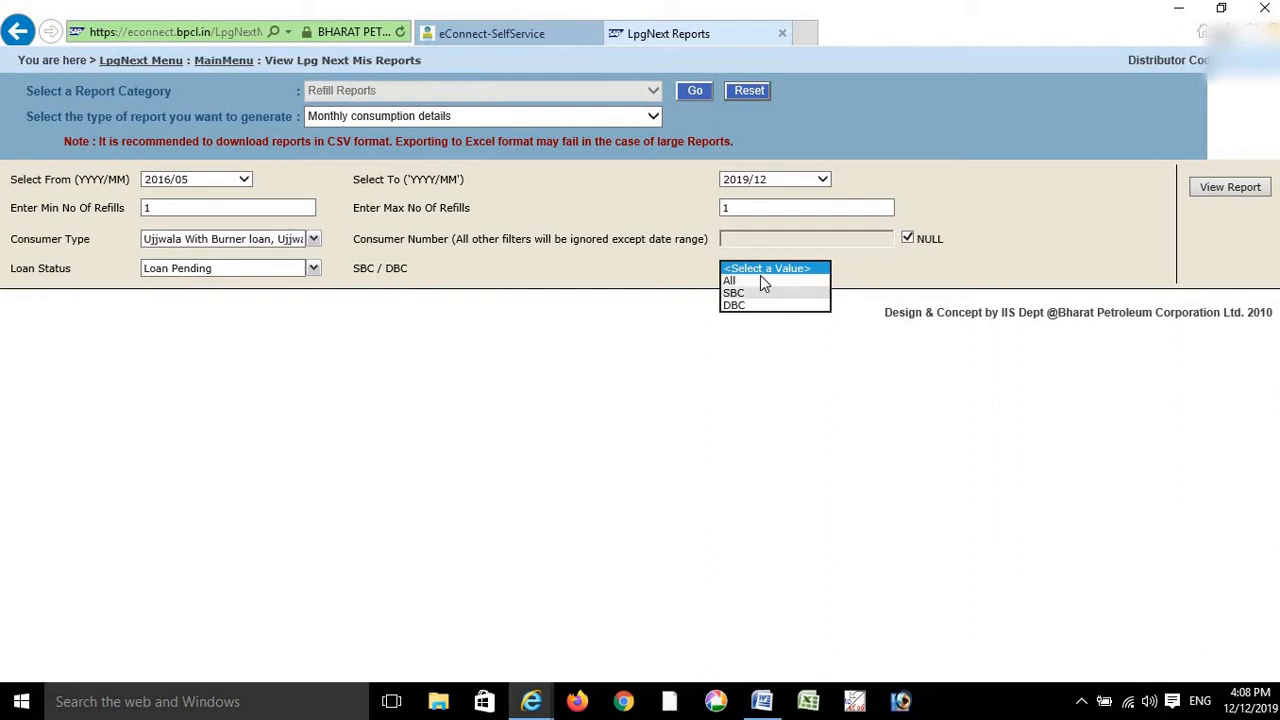
{"action": "left_click", "coordinate": [760, 277]}
{"action": "left_click", "coordinate": [603, 261]}
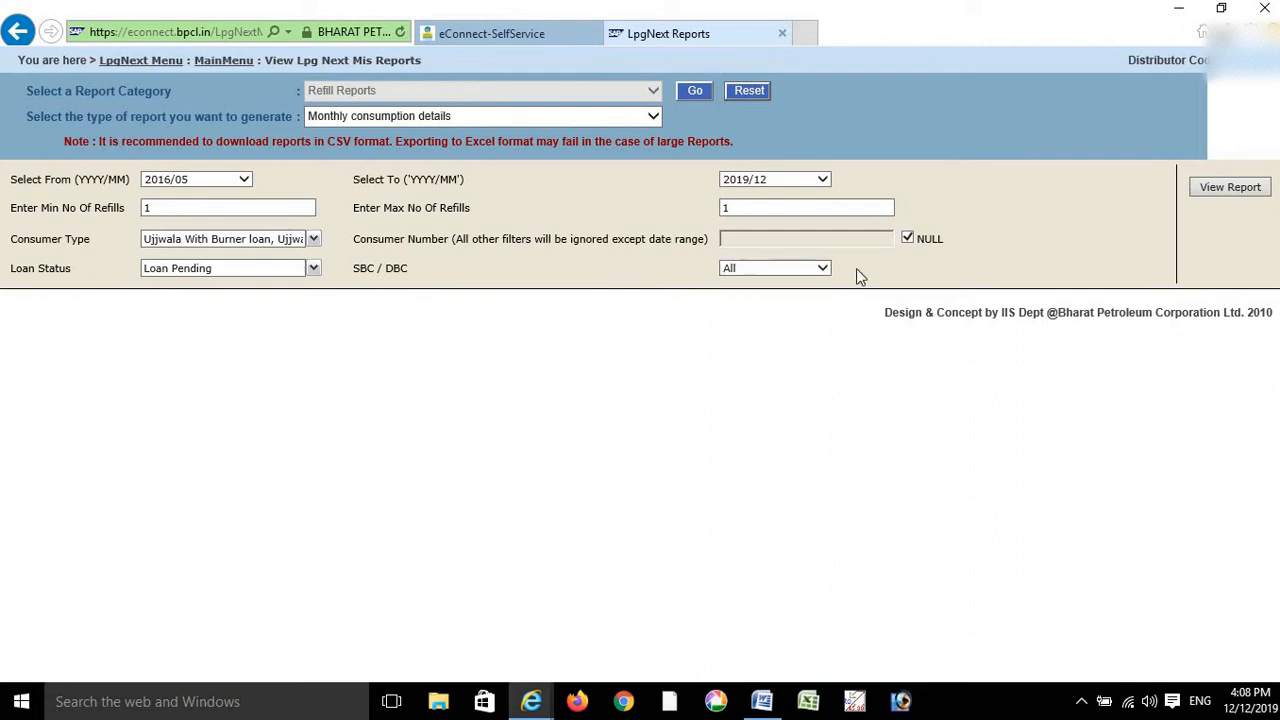
{"action": "left_click", "coordinate": [1230, 188]}
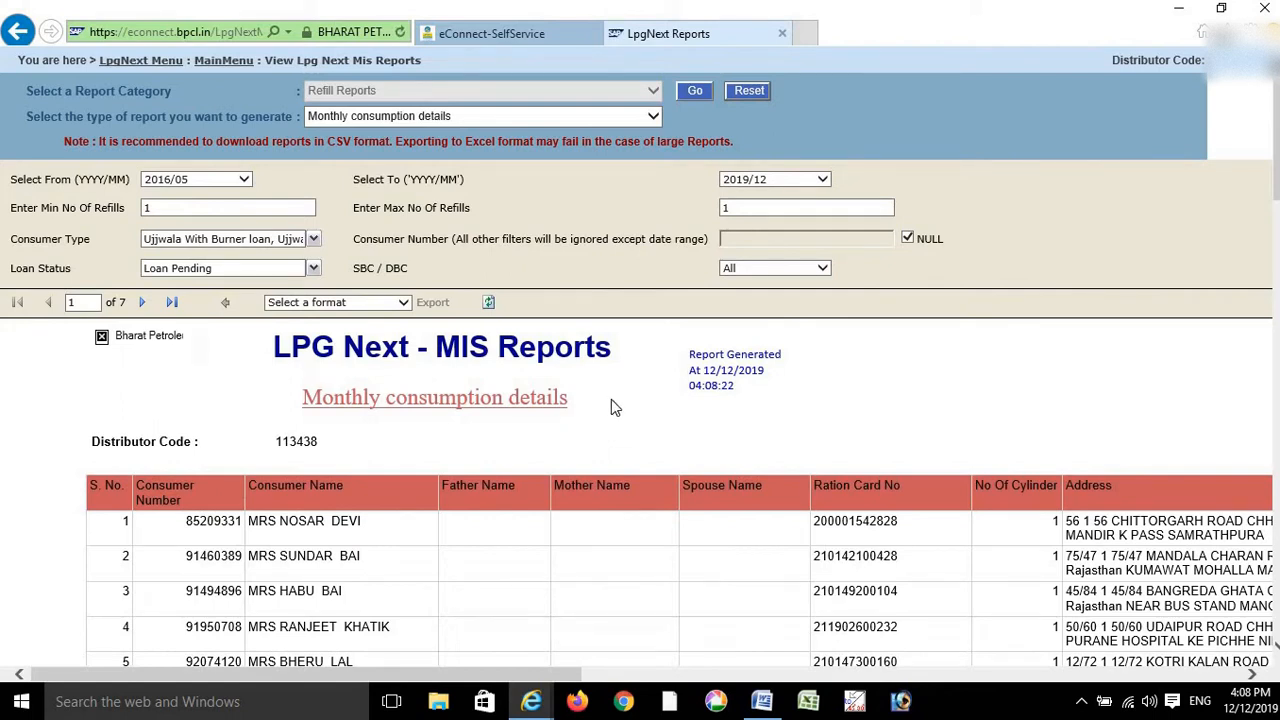
- Open the Select a format export list on the generated report's toolbar
{"action": "left_click", "coordinate": [365, 303]}
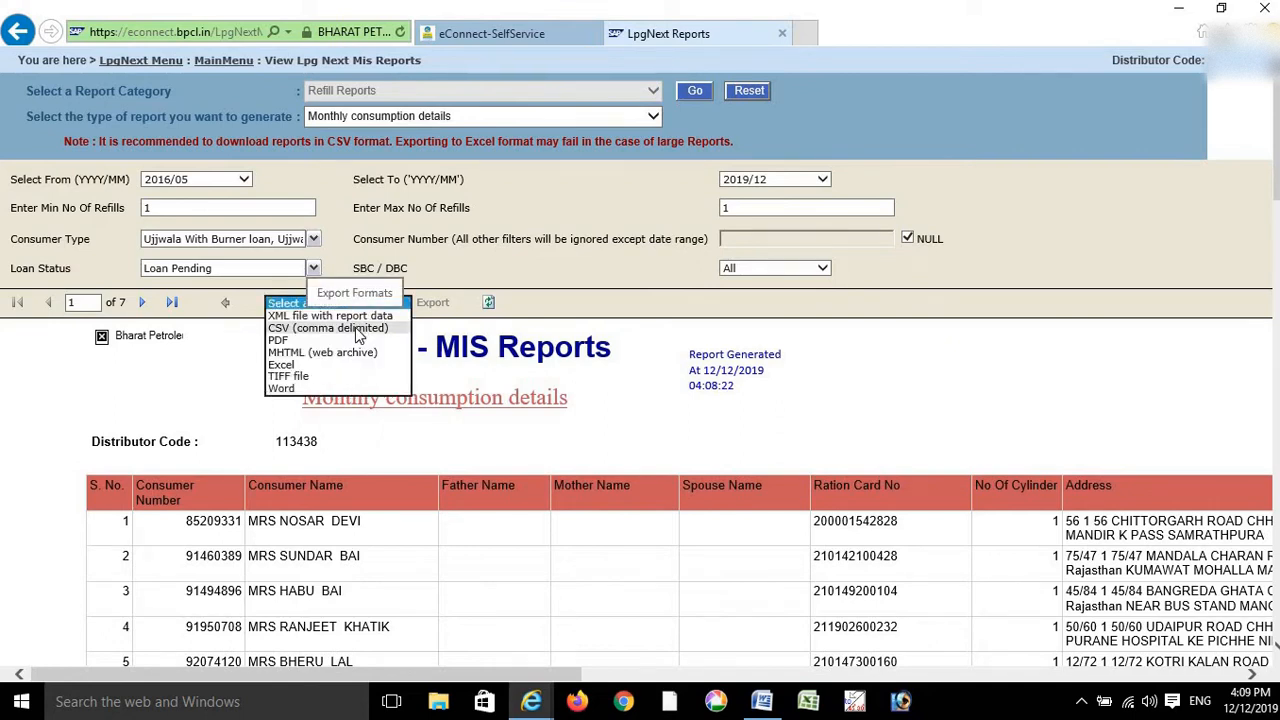
- Export the report in CSV (comma delimited) format
{"action": "left_click", "coordinate": [357, 330]}
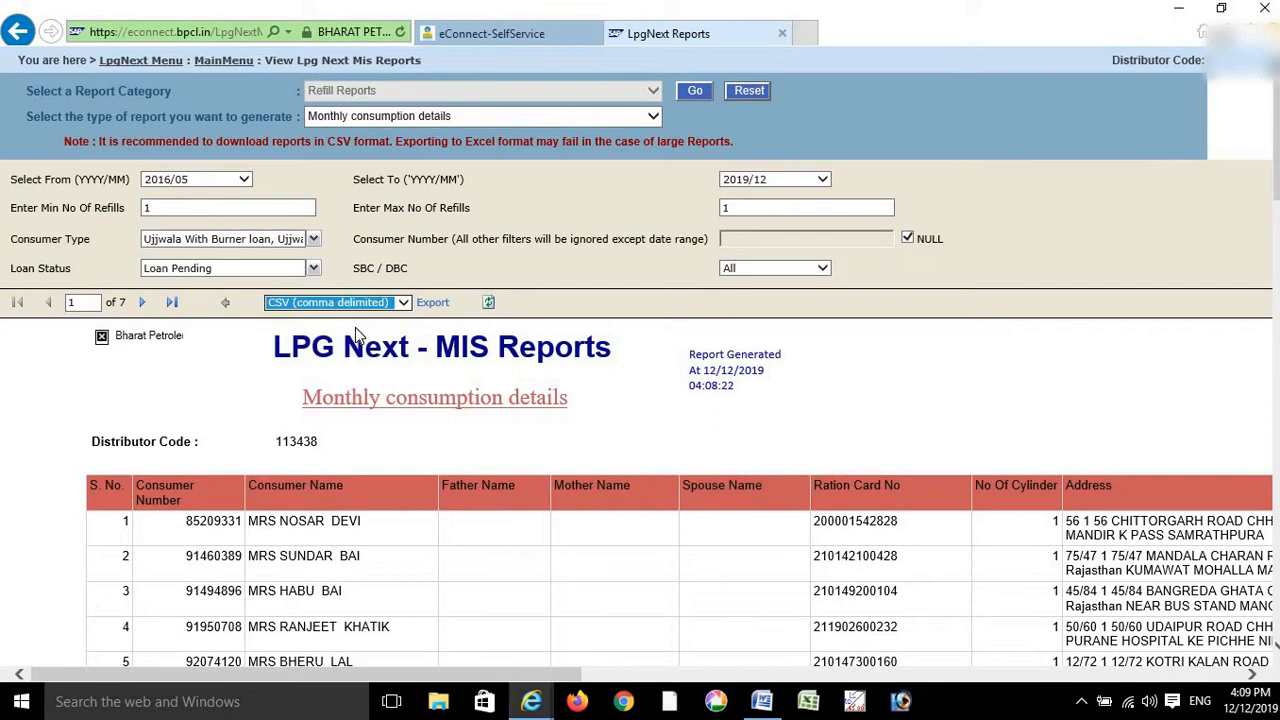
{"action": "left_click", "coordinate": [444, 305]}
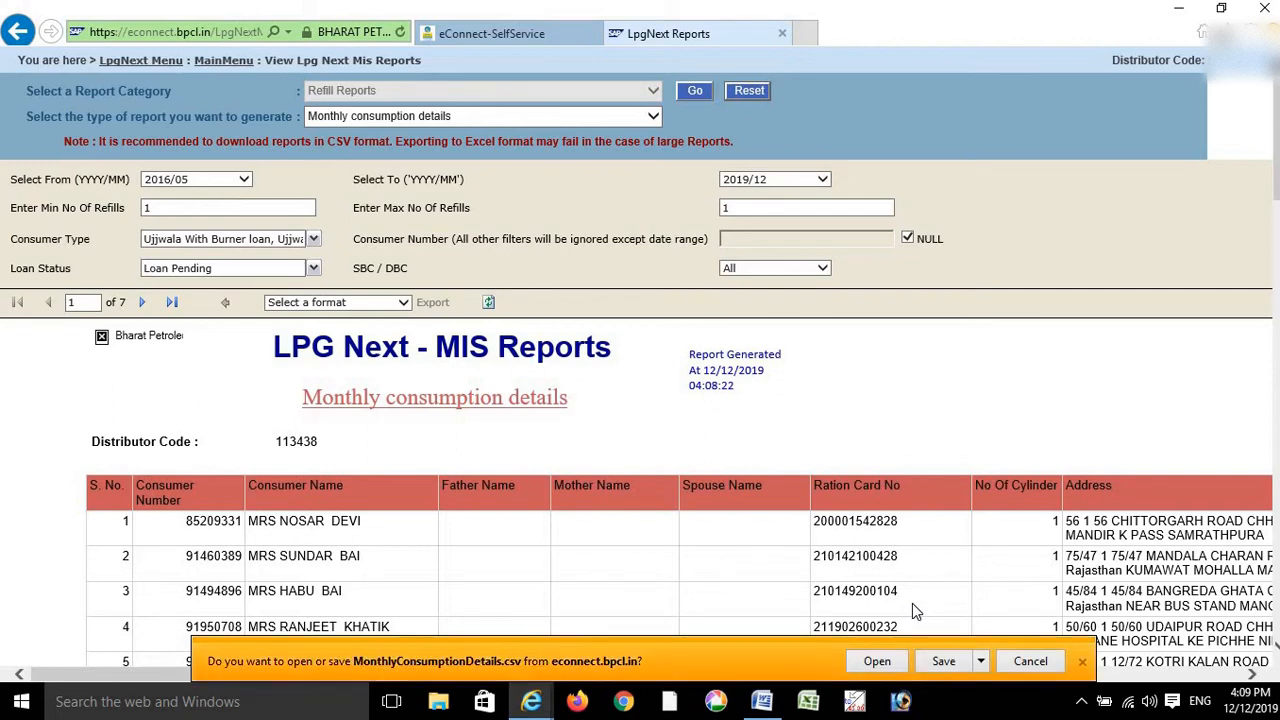
- Open the downloaded CSV in maximized Excel and delete the three title rows
{"action": "left_click", "coordinate": [876, 661]}
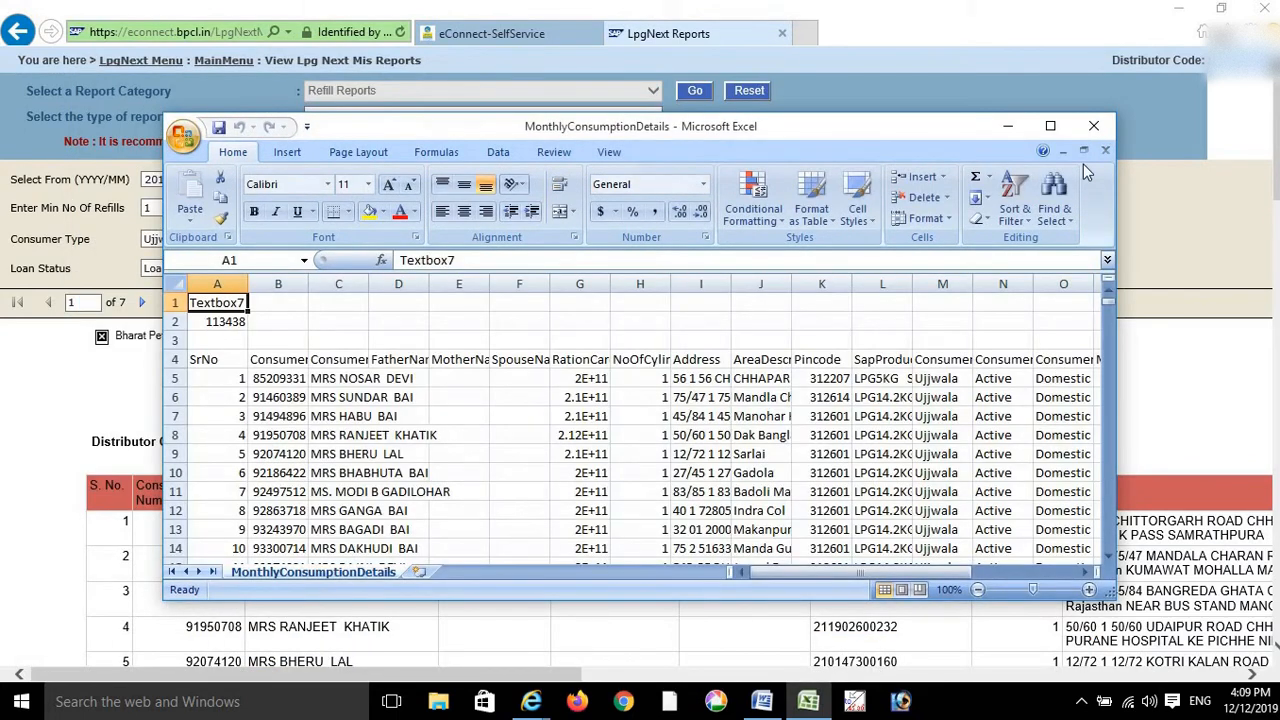
{"action": "left_click", "coordinate": [1050, 126]}
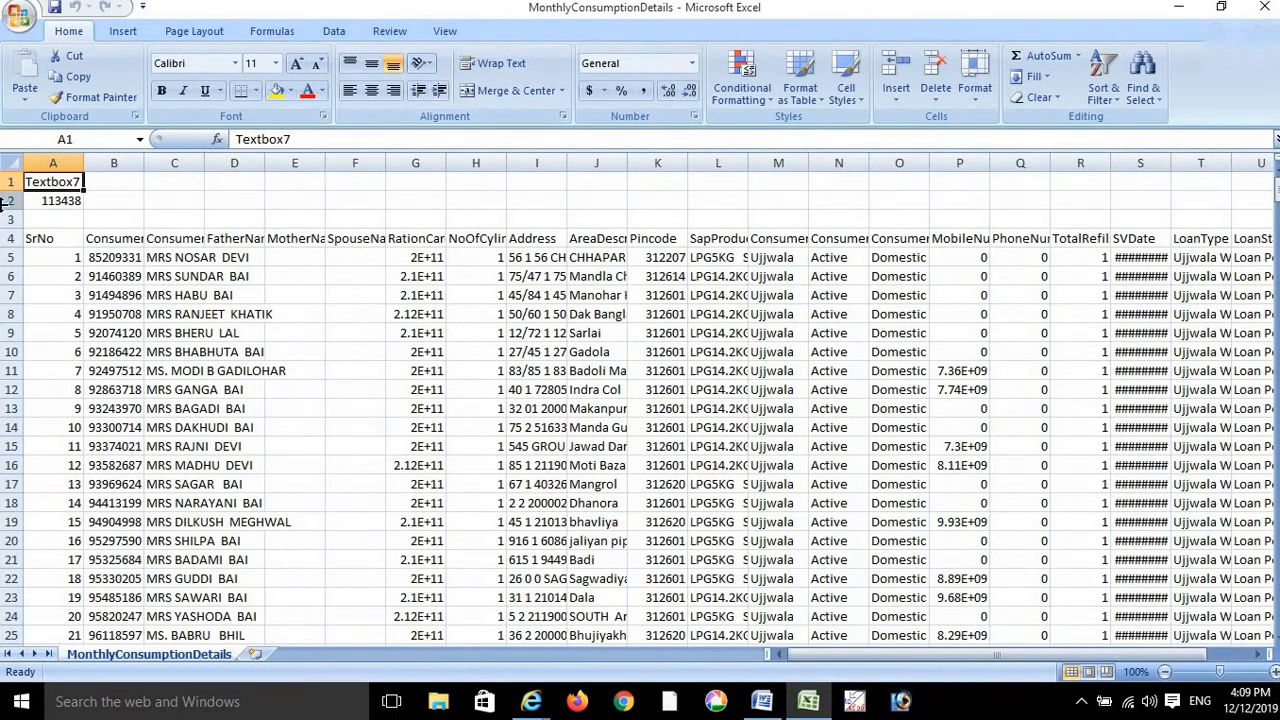
{"action": "left_click_drag", "start_coordinate": [3, 217], "coordinate": [3, 181]}
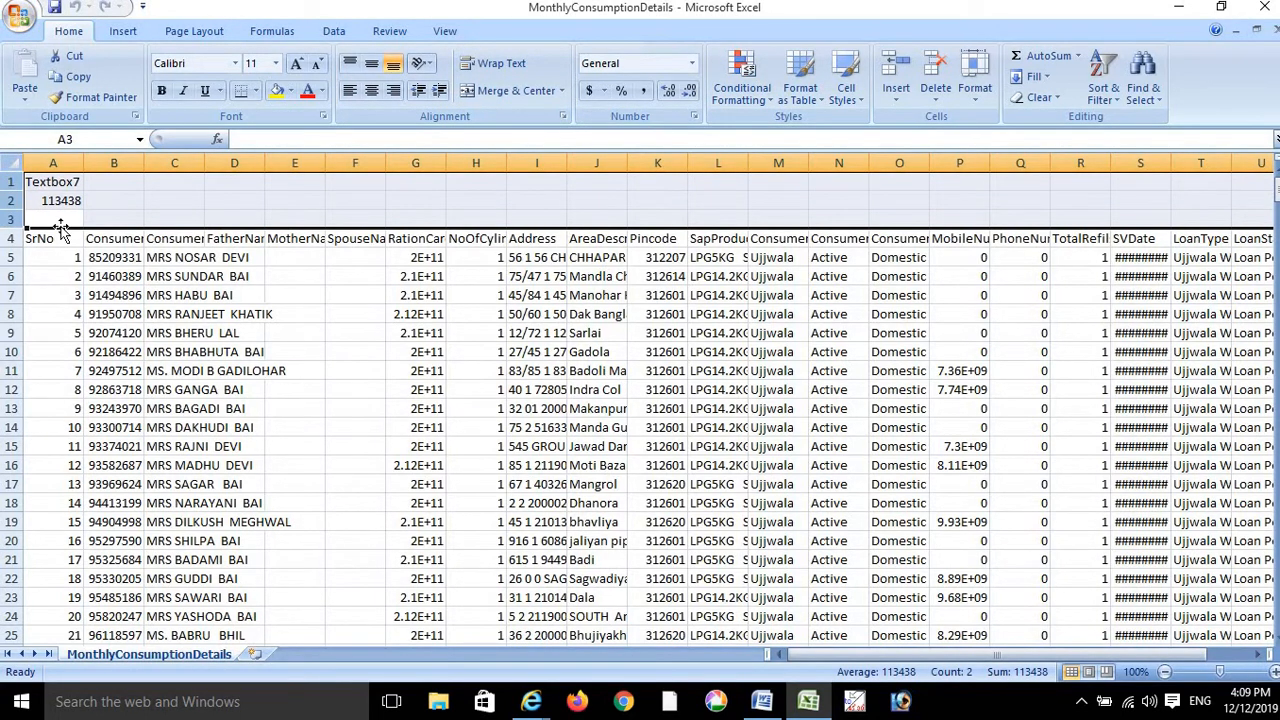
{"action": "left_click", "coordinate": [941, 62]}
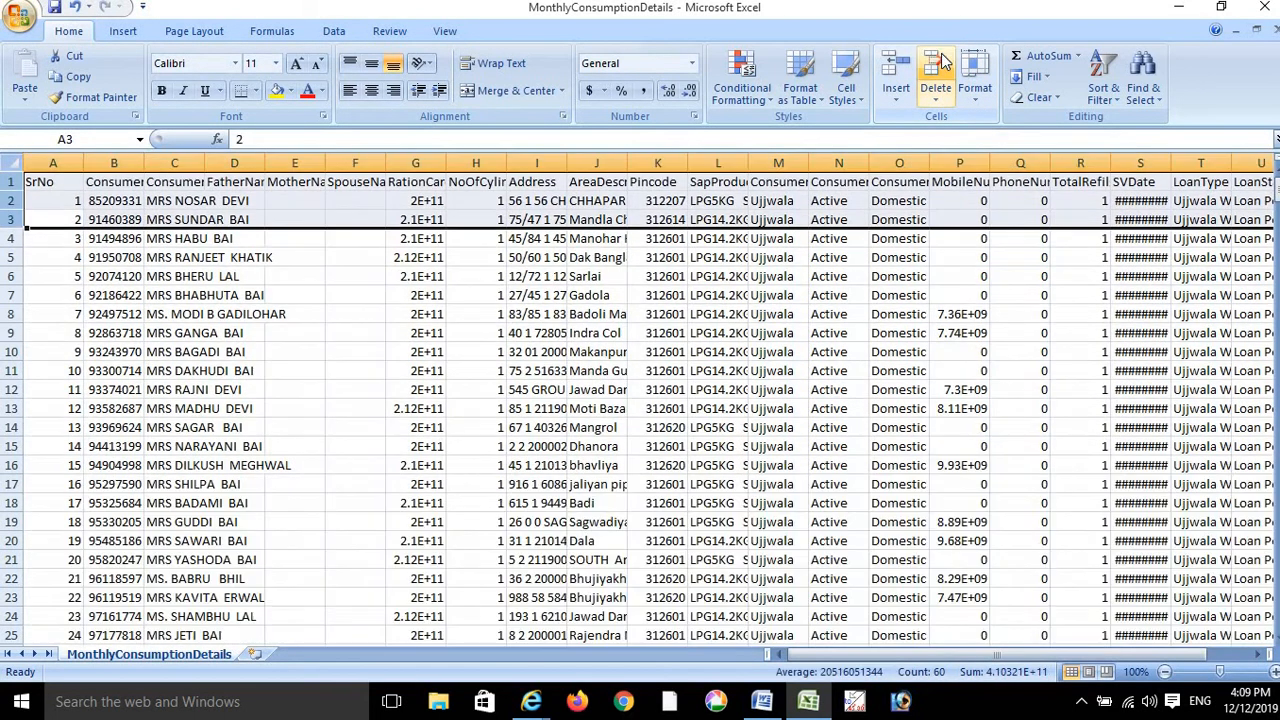
- Autofit every column to its contents and review the data across the columns
{"action": "left_click", "coordinate": [215, 225]}
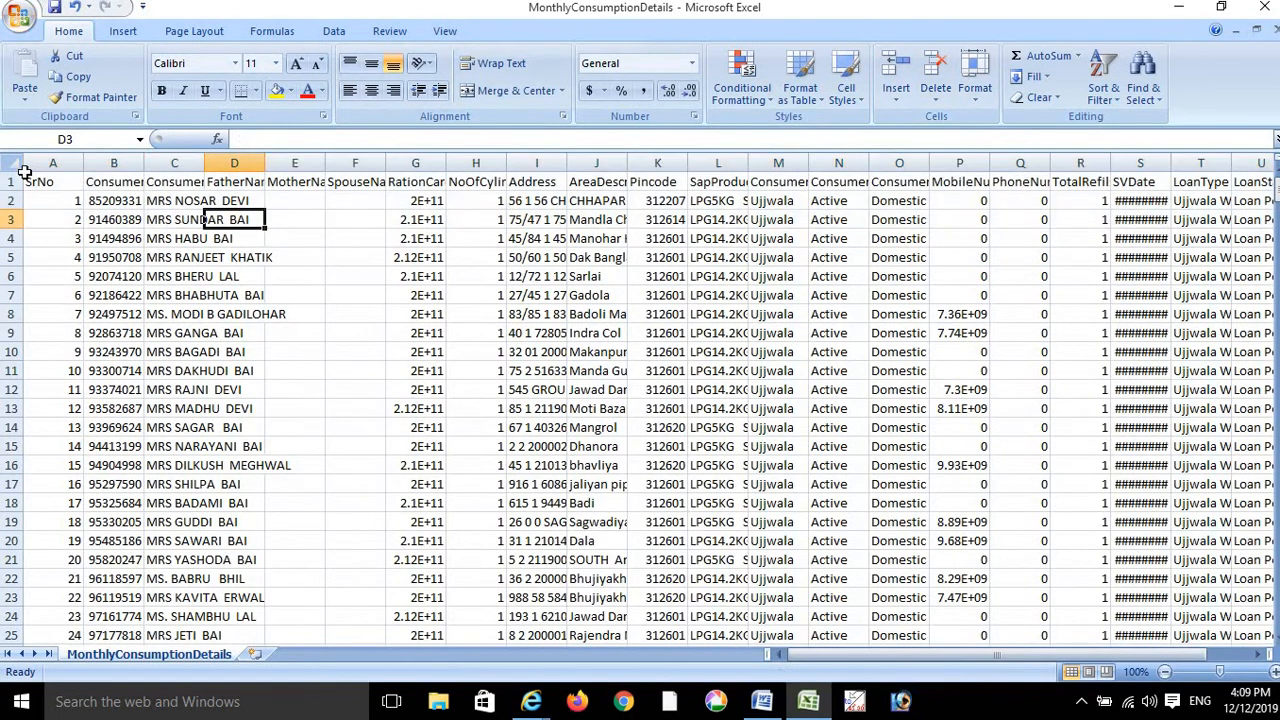
{"action": "left_click", "coordinate": [12, 163]}
{"action": "double_click", "coordinate": [83, 163]}
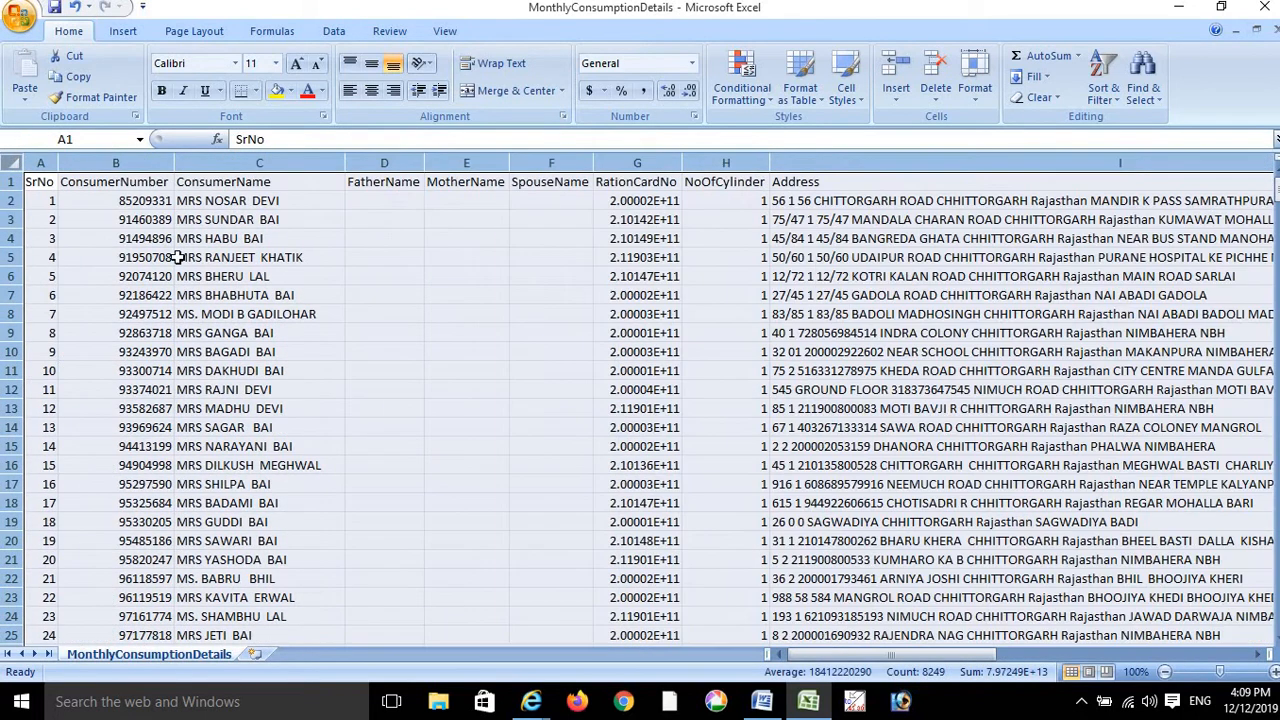
{"action": "left_click", "coordinate": [177, 257]}
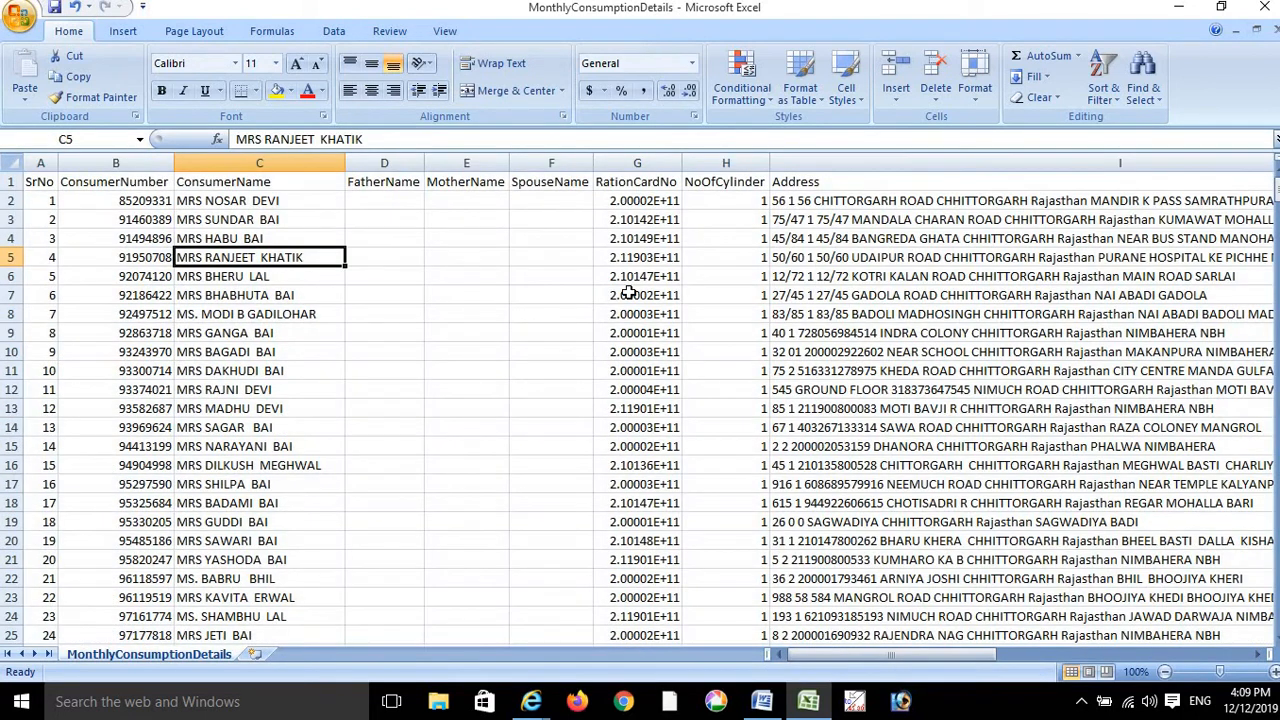
{"action": "key", "text": "Right"}
{"action": "key", "text": "Right"}
{"action": "key", "text": "Right"}
{"action": "key", "text": "Right"}
{"action": "key", "text": "Right"}
{"action": "key", "text": "Right"}
{"action": "key", "text": "Right"}
{"action": "key", "text": "Right"}
{"action": "key", "text": "Right"}
{"action": "key", "text": "Right"}
{"action": "key", "text": "Right"}
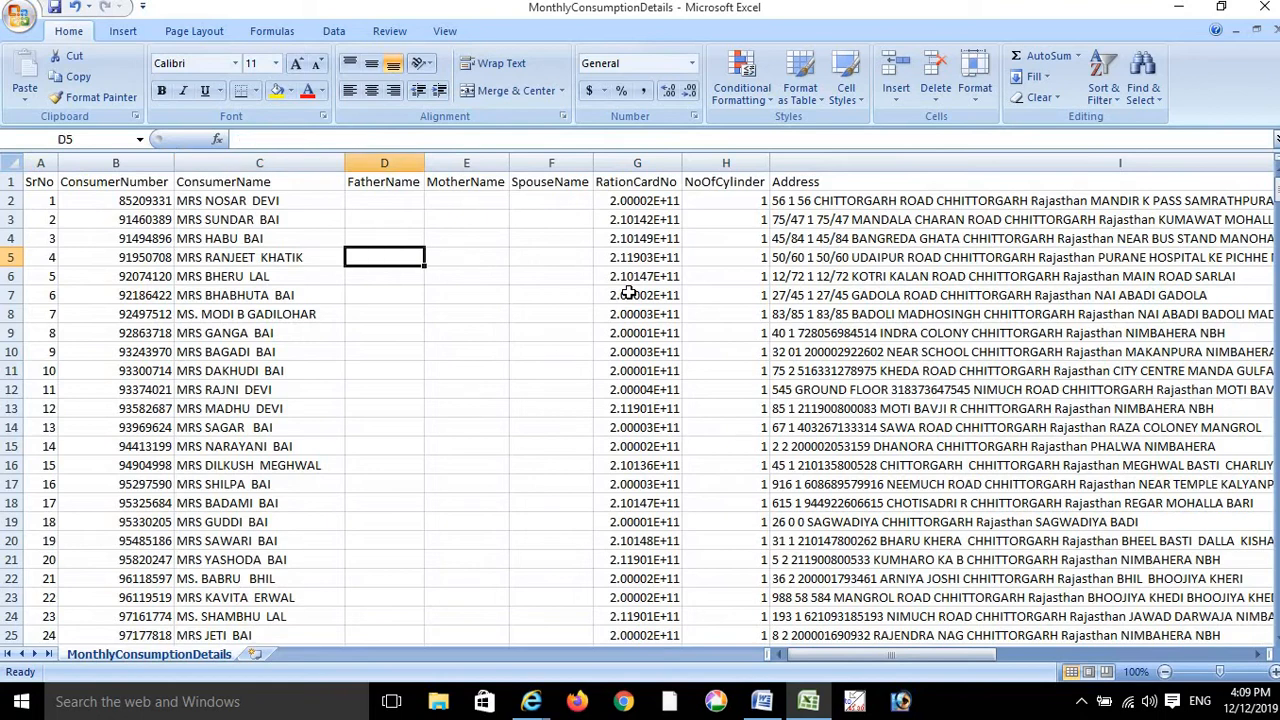
{"action": "key", "text": "Right"}
{"action": "key", "text": "Right"}
{"action": "key", "text": "Right"}
{"action": "key", "text": "Right"}
{"action": "key", "text": "Right"}
{"action": "key", "text": "Right"}
{"action": "key", "text": "Right"}
{"action": "key", "text": "Right"}
{"action": "key", "text": "Right"}
{"action": "key", "text": "Right"}
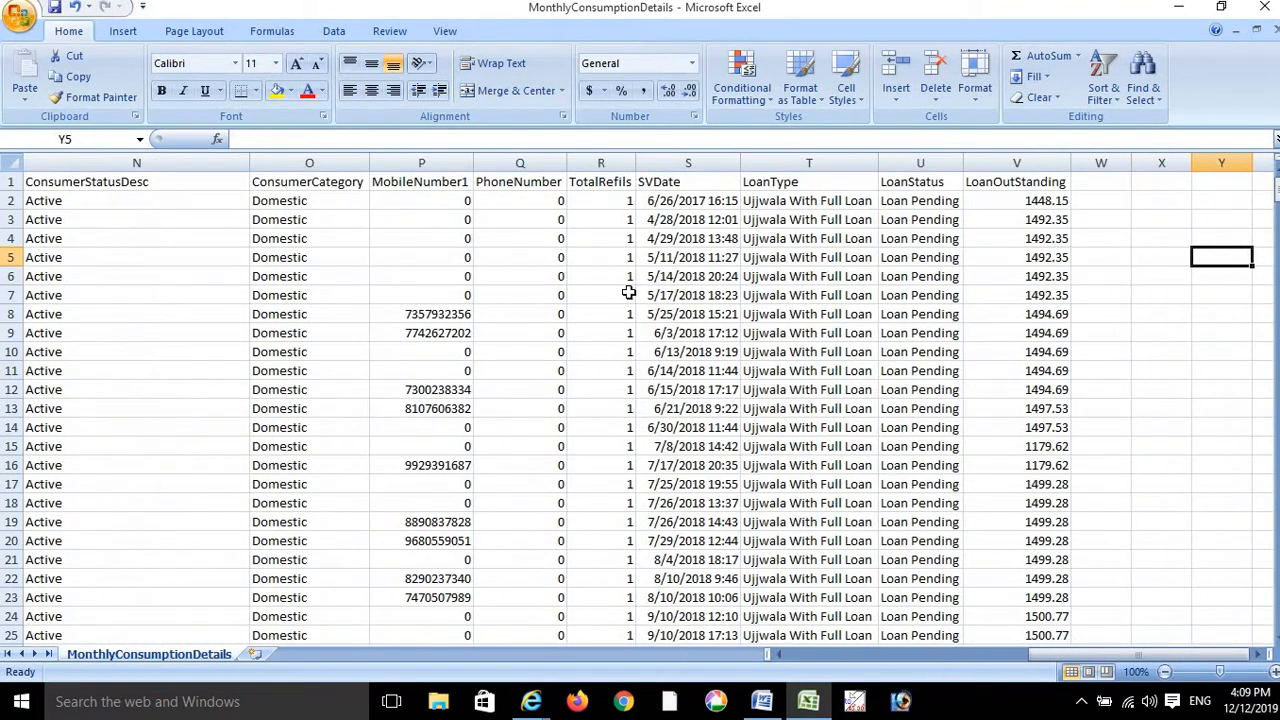
{"action": "key", "text": "Left"}
{"action": "key", "text": "Left"}
{"action": "key", "text": "Left"}
{"action": "key", "text": "Left"}
{"action": "key", "text": "Left"}
{"action": "key", "text": "Left"}
{"action": "key", "text": "Left"}
{"action": "key", "text": "Left"}
{"action": "key", "text": "Left"}
{"action": "key", "text": "Left"}
{"action": "key", "text": "Left"}
{"action": "key", "text": "Left"}
{"action": "key", "text": "Left"}
{"action": "key", "text": "Left"}
{"action": "key", "text": "Left"}
{"action": "key", "text": "Left"}
{"action": "key", "text": "Left"}
{"action": "key", "text": "Left"}
{"action": "key", "text": "Left"}
{"action": "key", "text": "Left"}
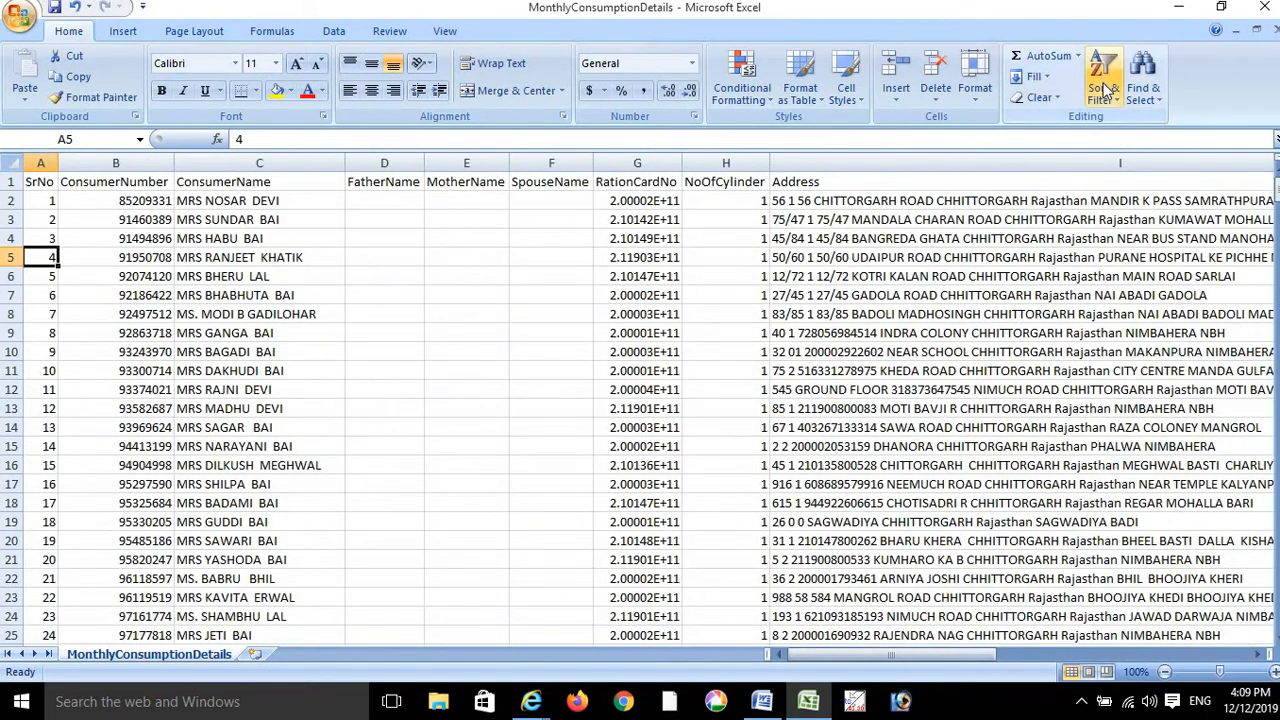
- Turn on filter arrows for all row-1 headers and scroll right through the columns
{"action": "left_click", "coordinate": [1105, 90]}
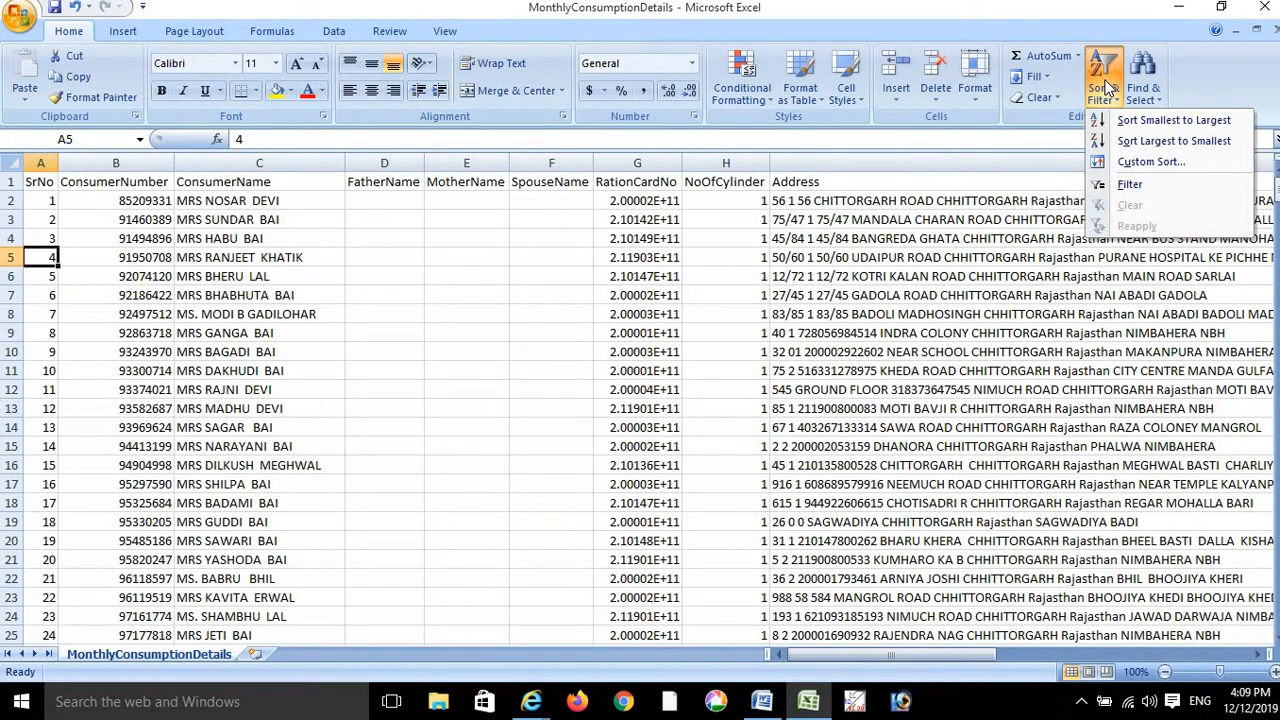
{"action": "left_click", "coordinate": [1137, 192]}
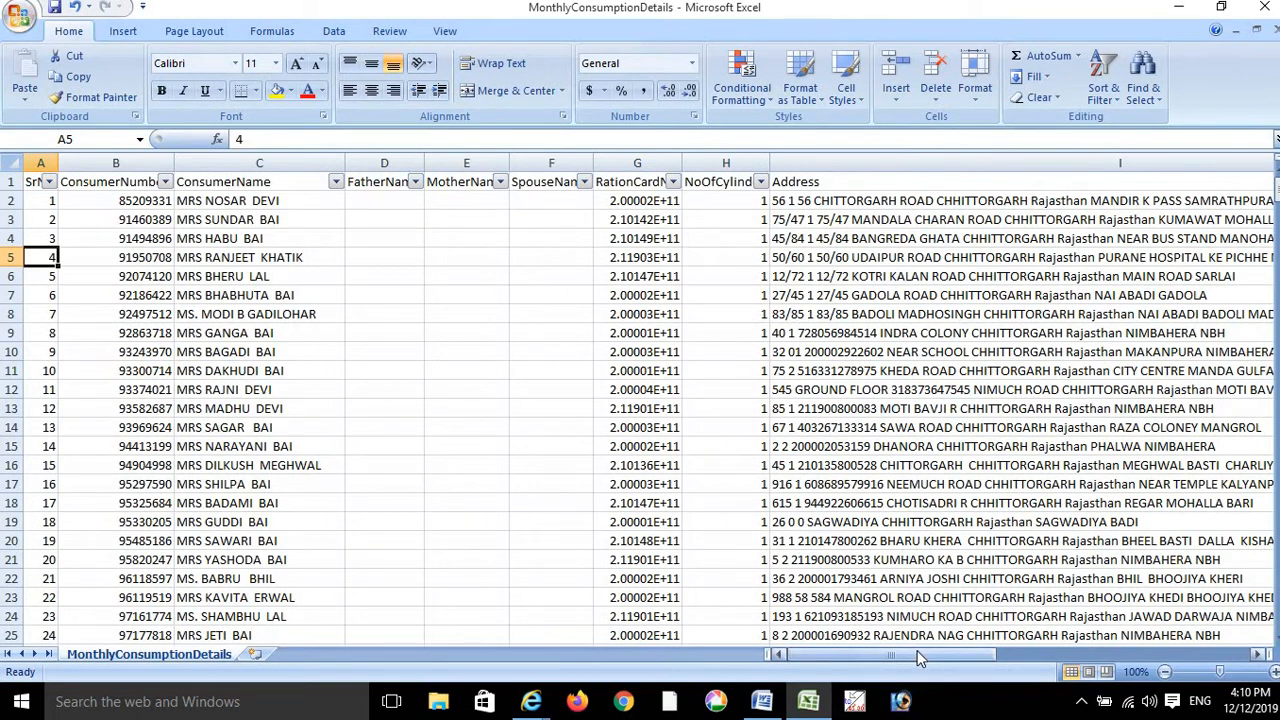
{"action": "left_click_drag", "start_coordinate": [917, 650], "coordinate": [1104, 645]}
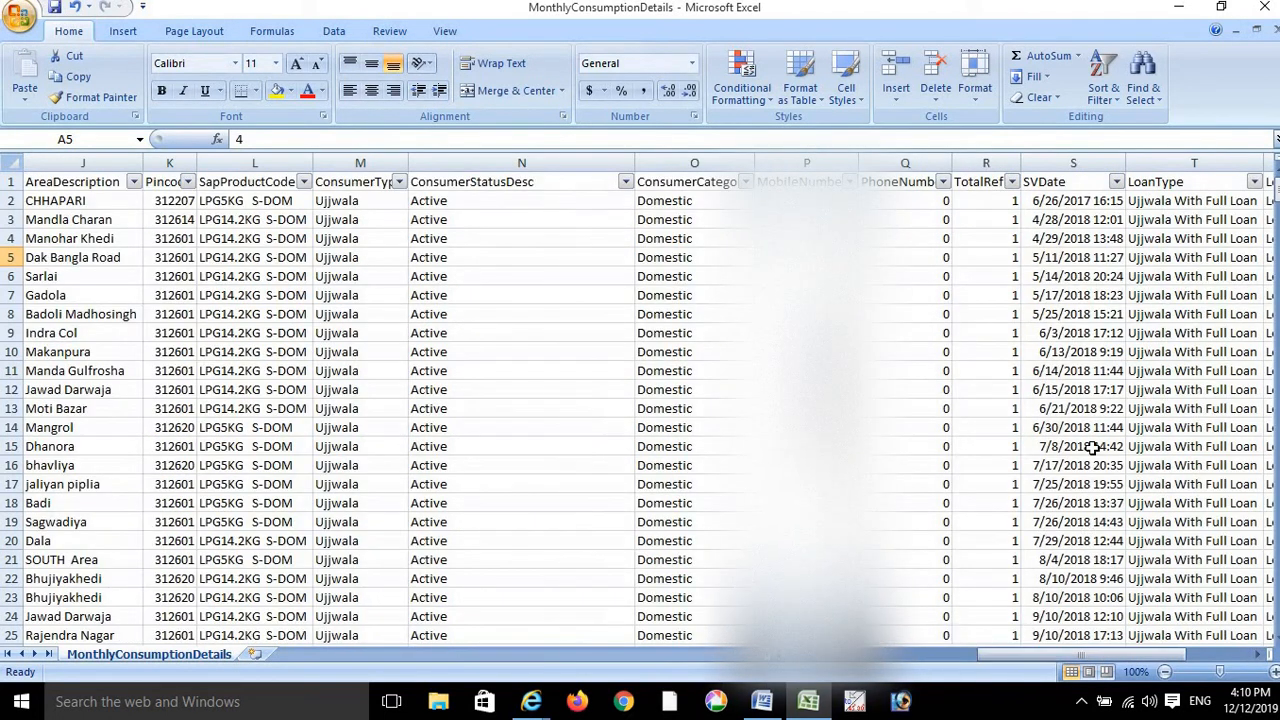
- Filter SVDate to exclude July 2019, leaving 62 of 433 records
{"action": "left_click", "coordinate": [1116, 183]}
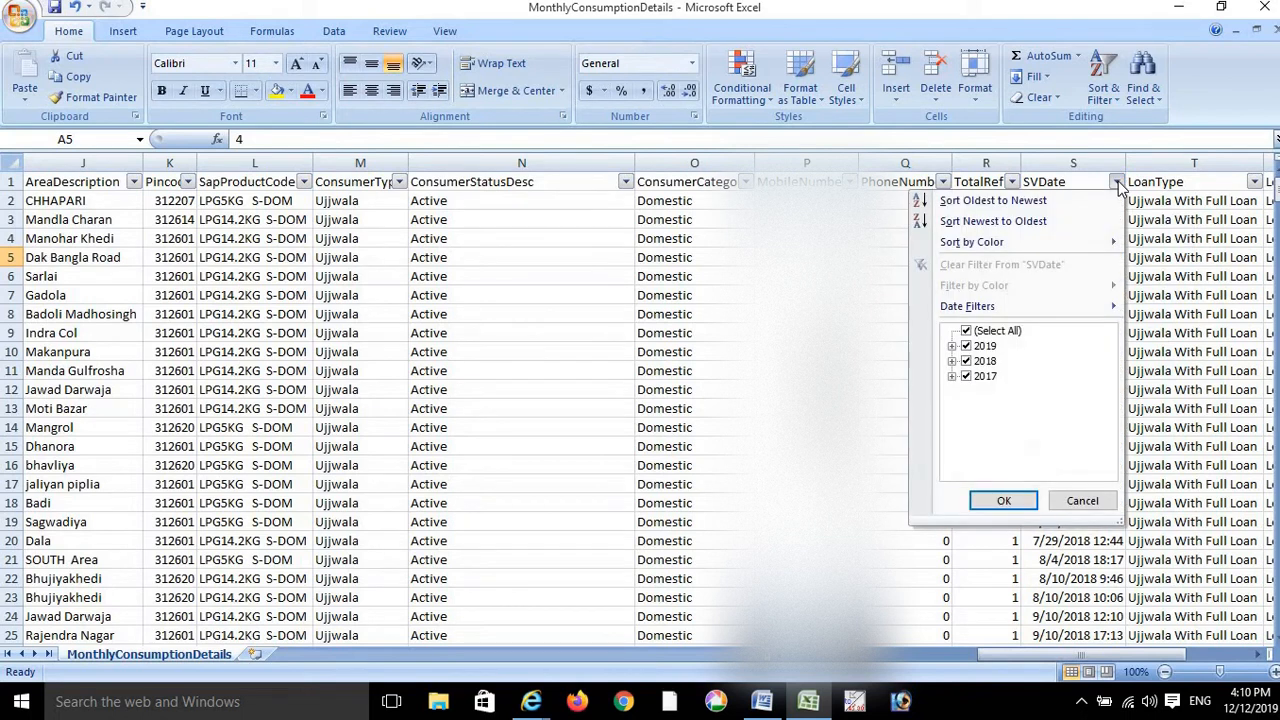
{"action": "left_click", "coordinate": [953, 346]}
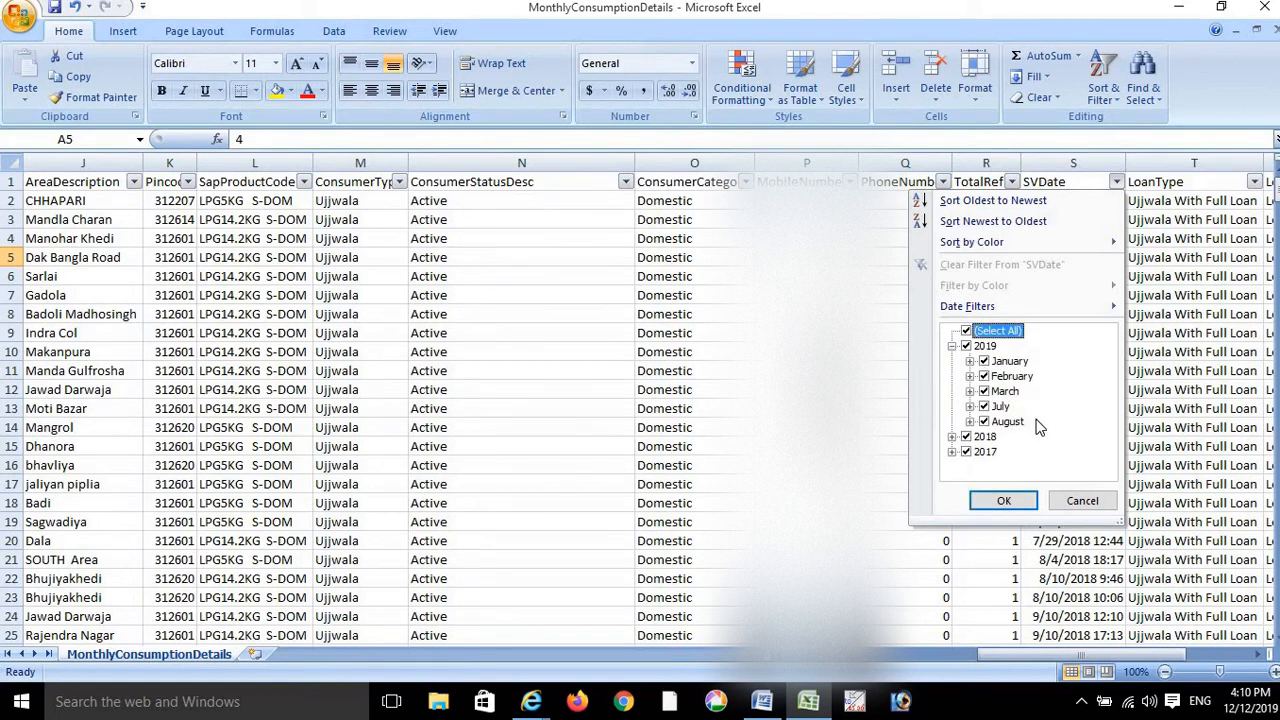
{"action": "left_click", "coordinate": [984, 406]}
{"action": "left_click", "coordinate": [985, 421]}
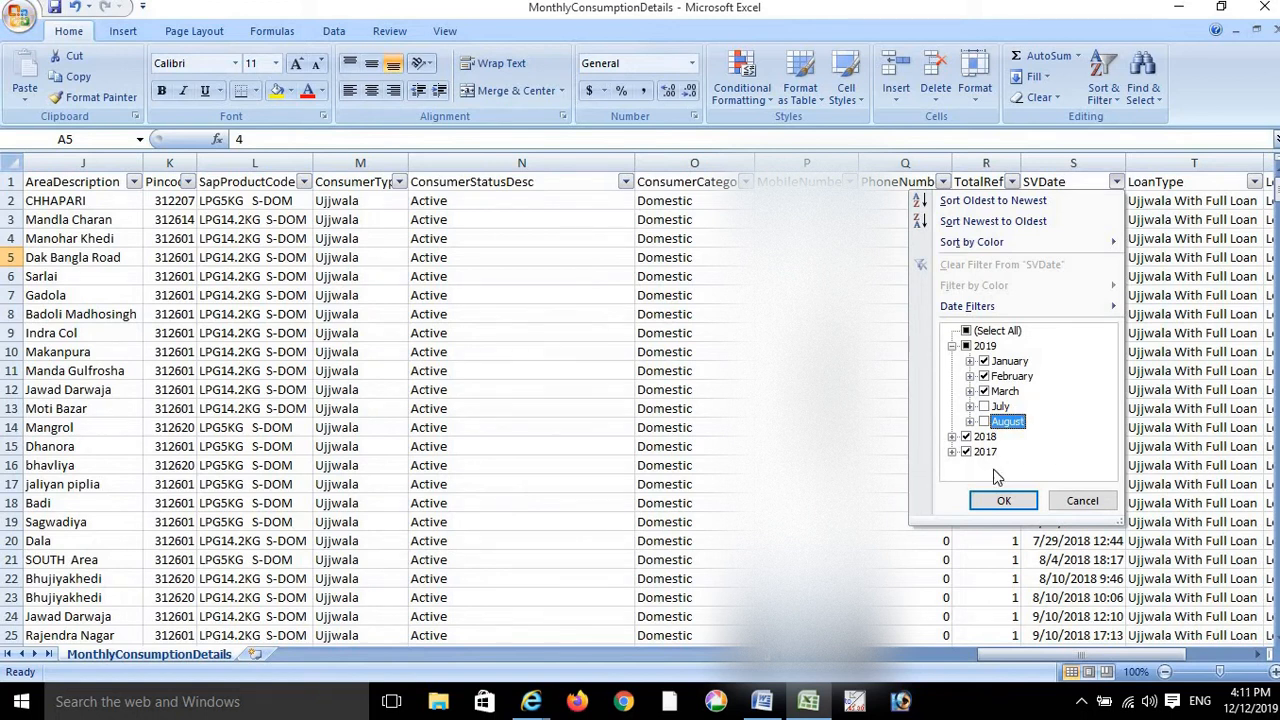
{"action": "left_click", "coordinate": [1003, 500]}
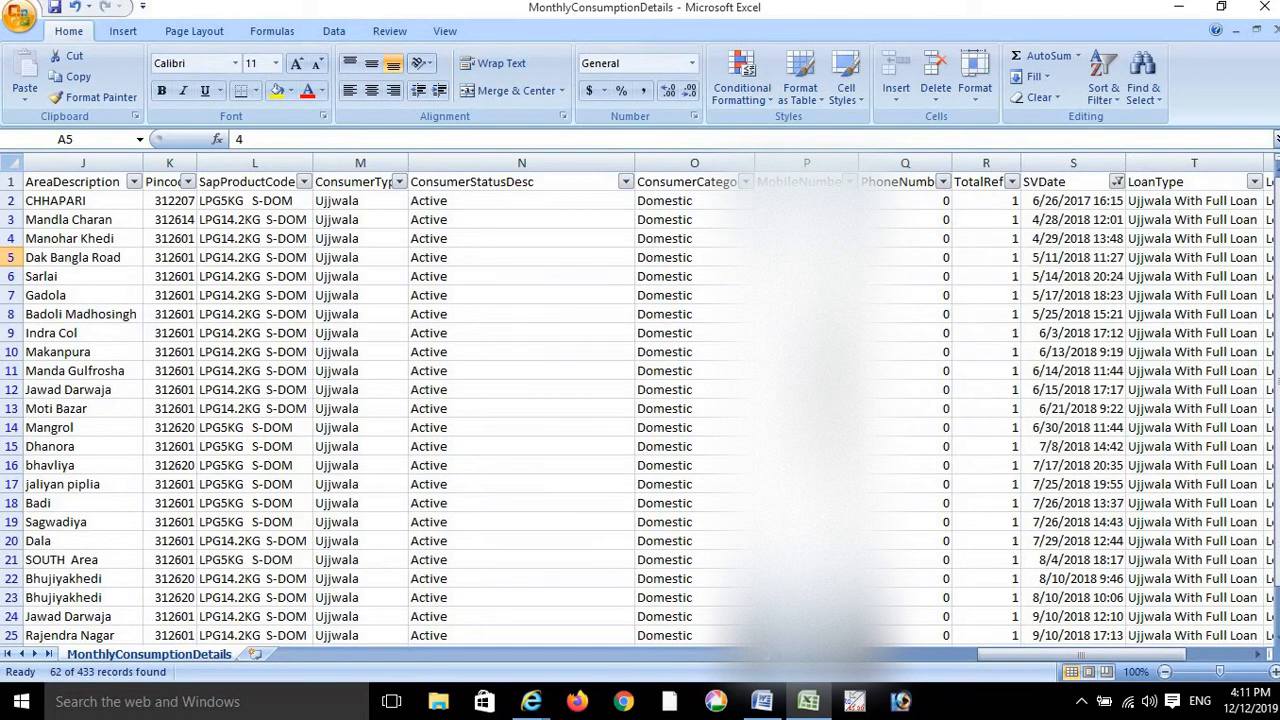
- Return to column A and select the whole consumer data table
{"action": "left_click", "coordinate": [867, 656]}
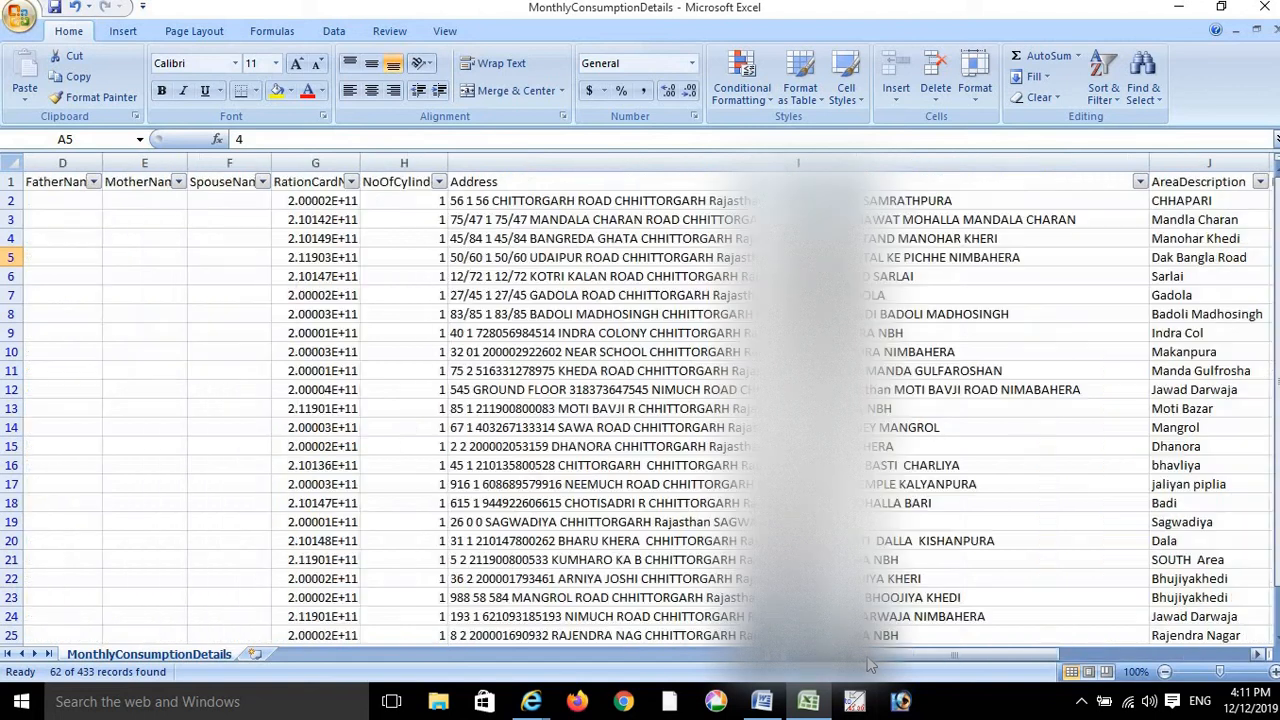
{"action": "left_click", "coordinate": [820, 652]}
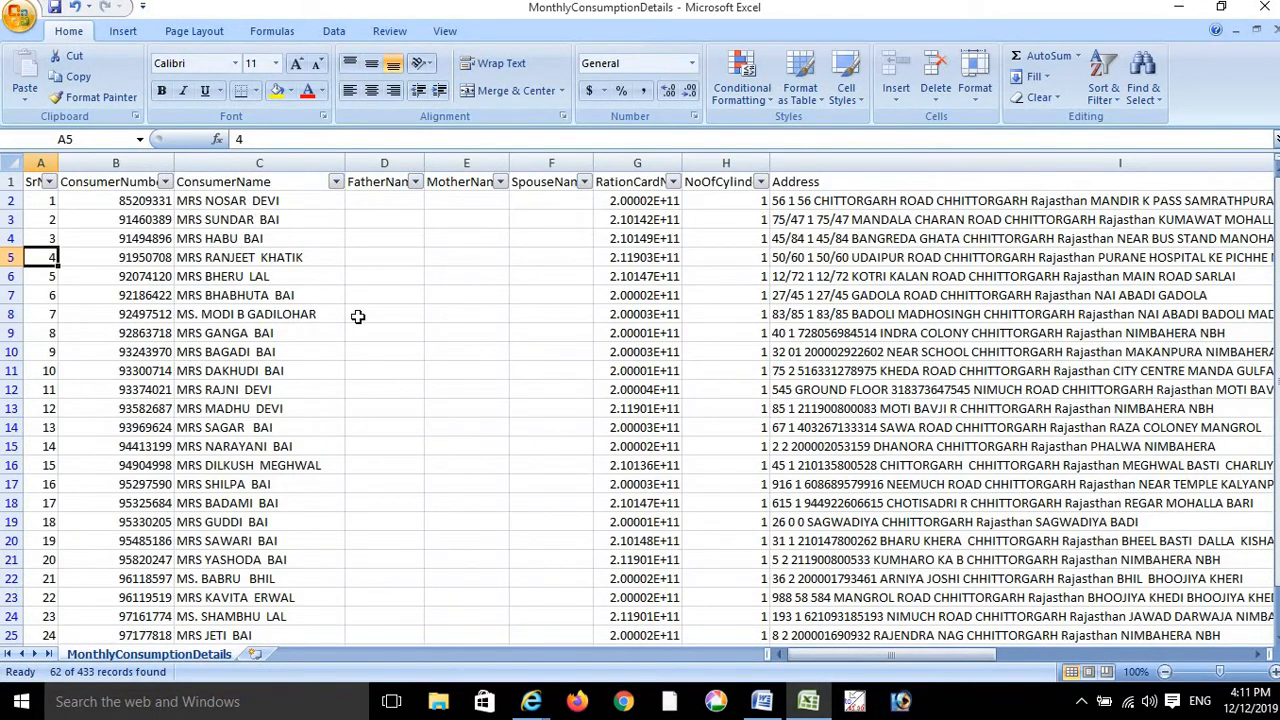
{"action": "left_click", "coordinate": [389, 276]}
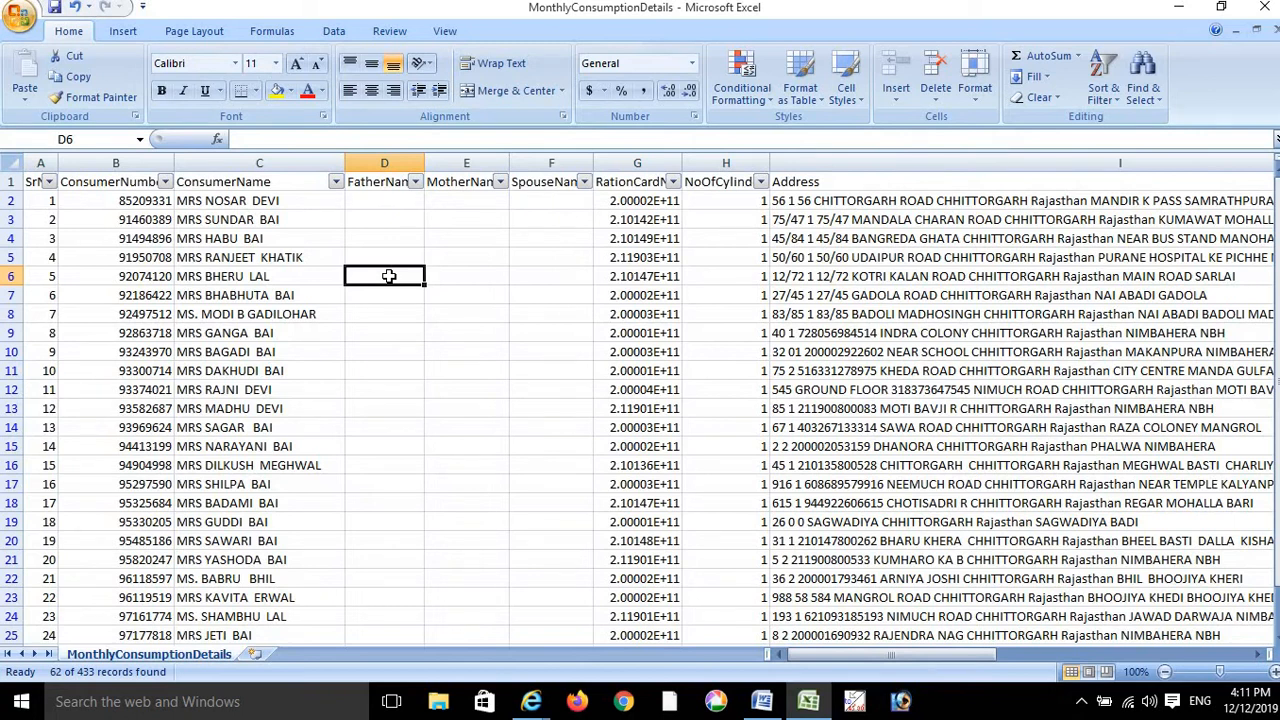
{"action": "key", "text": "ctrl+a"}
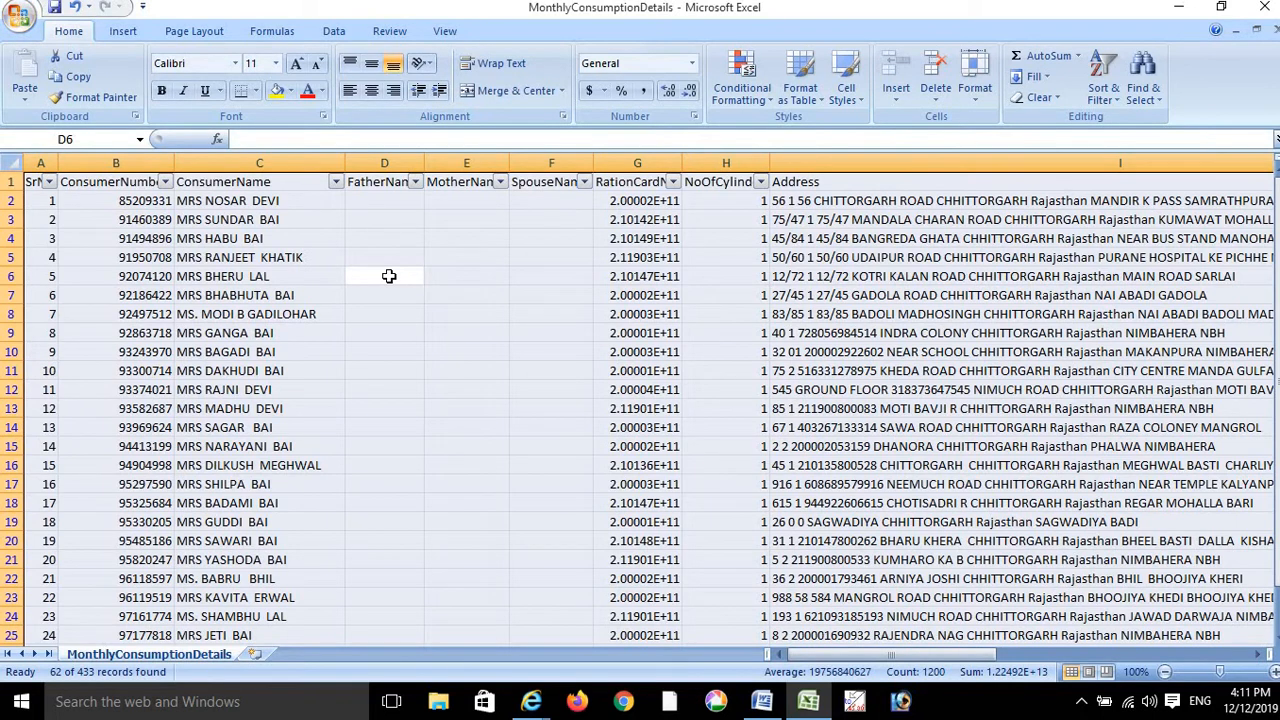
{"action": "left_click", "coordinate": [122, 31]}
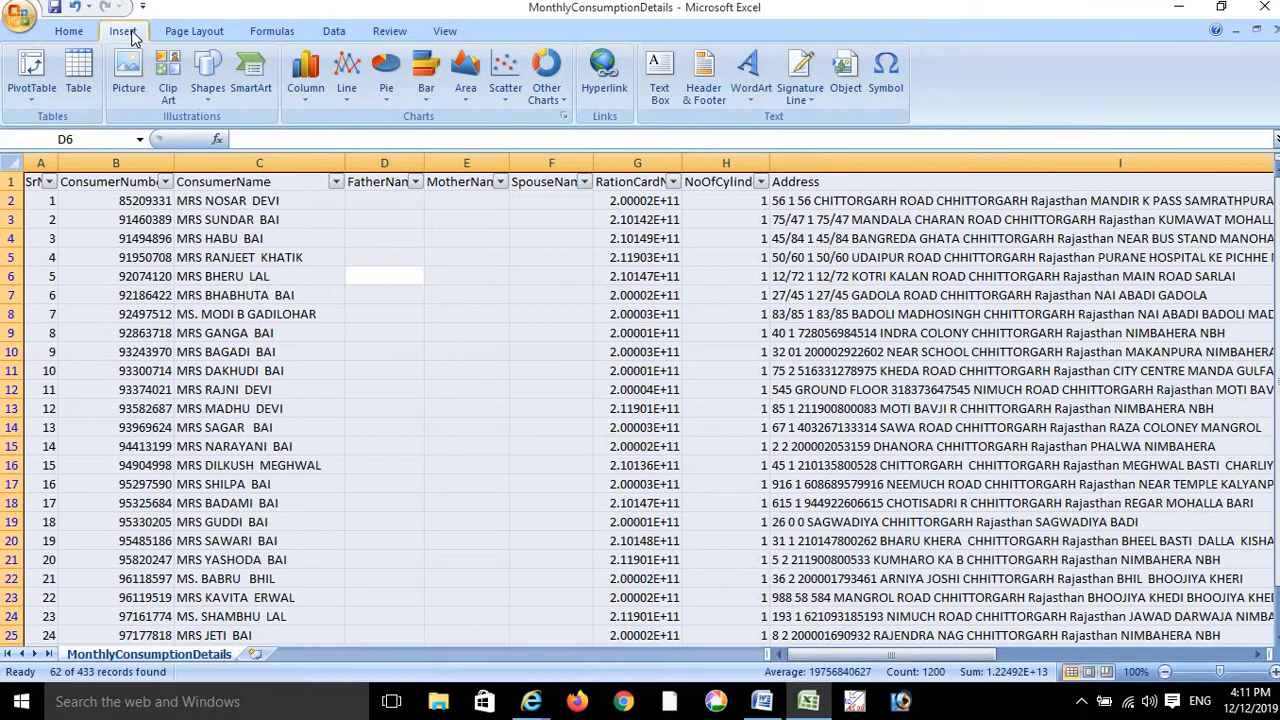
{"action": "left_click", "coordinate": [33, 67]}
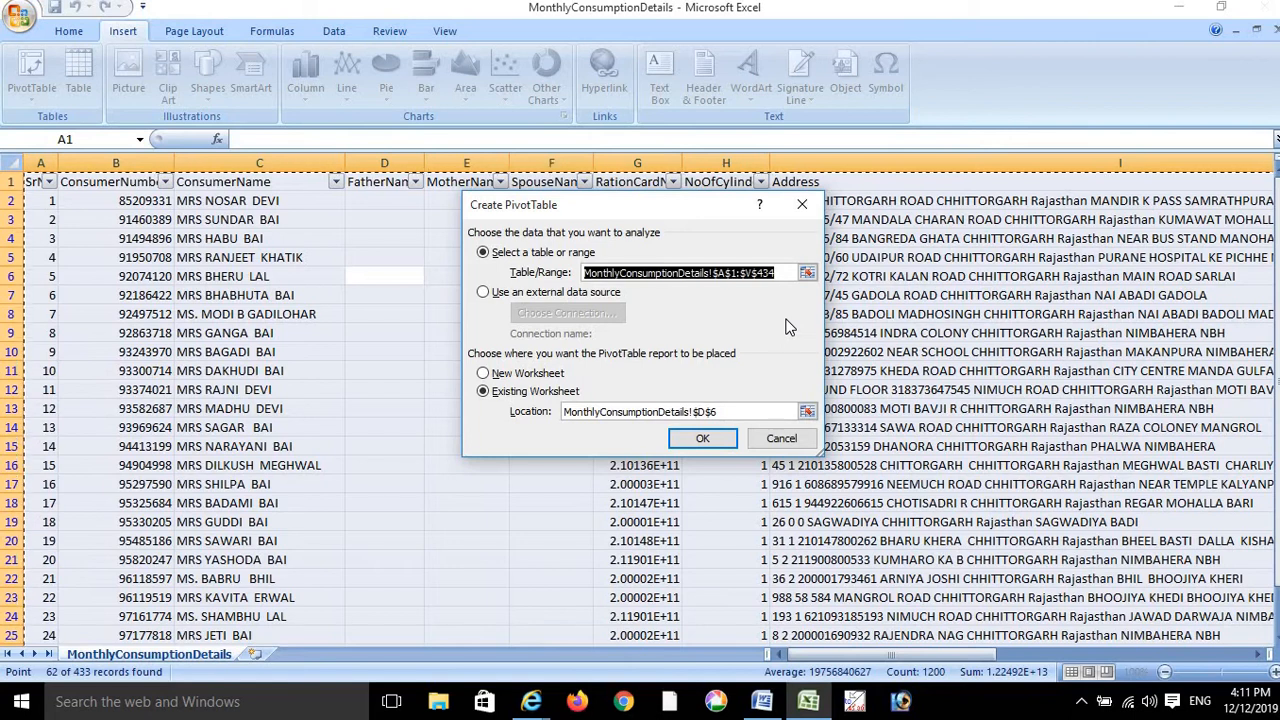
{"action": "left_click", "coordinate": [700, 439]}
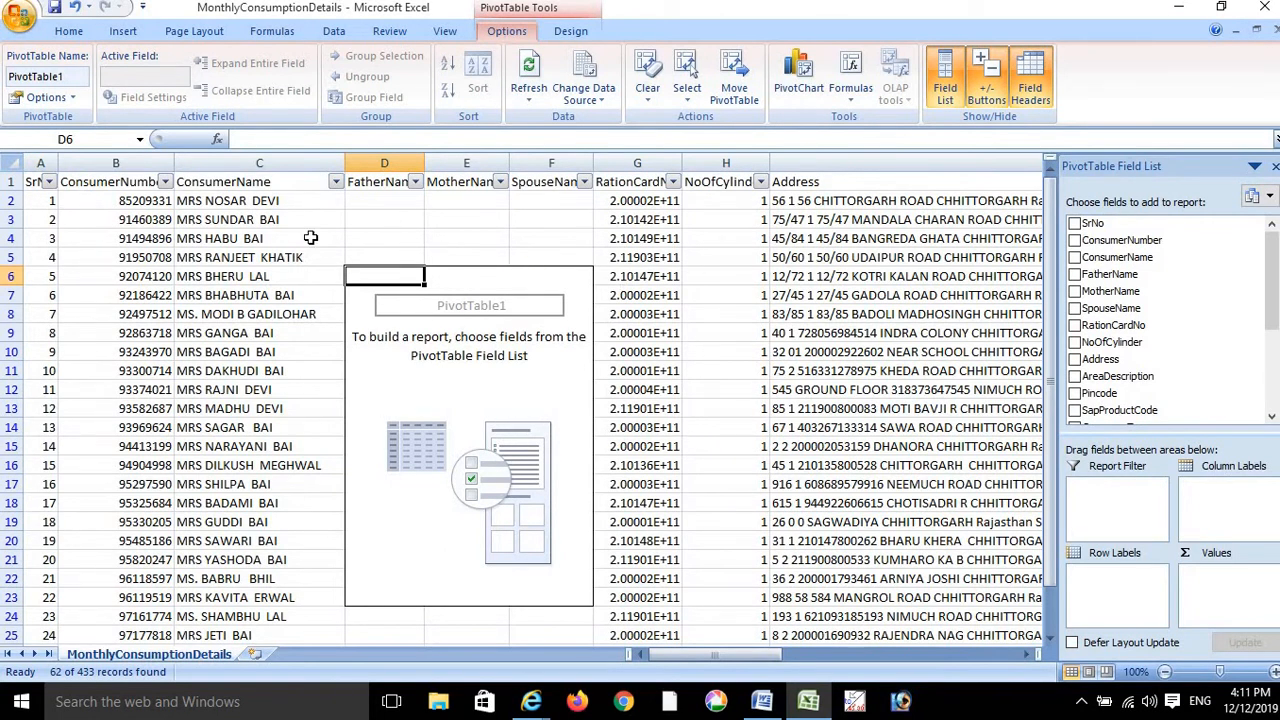
{"action": "left_click", "coordinate": [815, 252]}
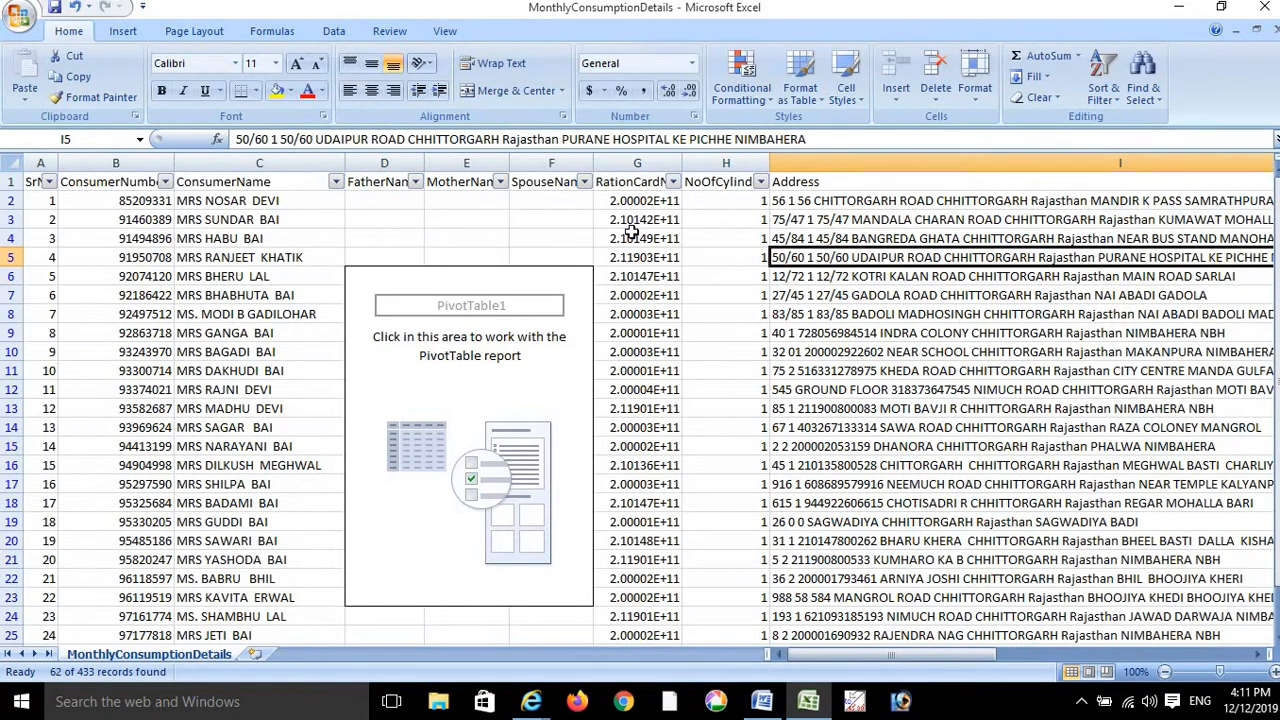
{"action": "left_click", "coordinate": [427, 368]}
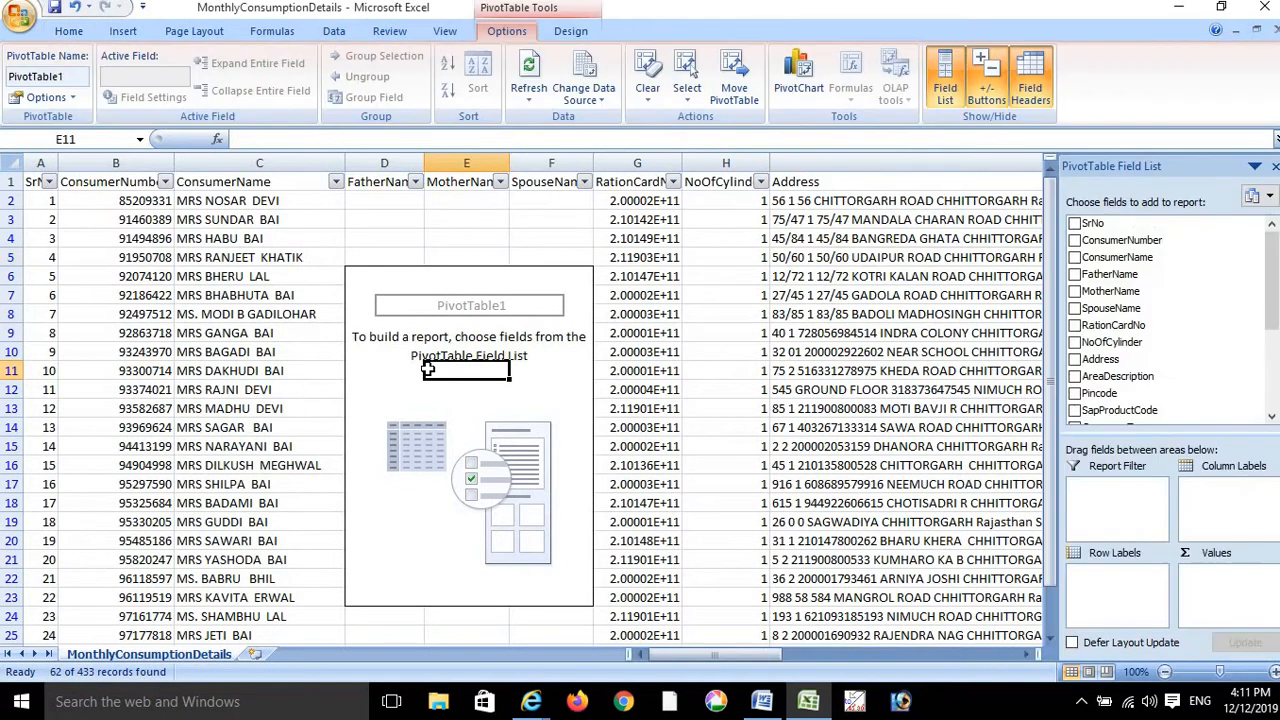
{"action": "left_click", "coordinate": [399, 310]}
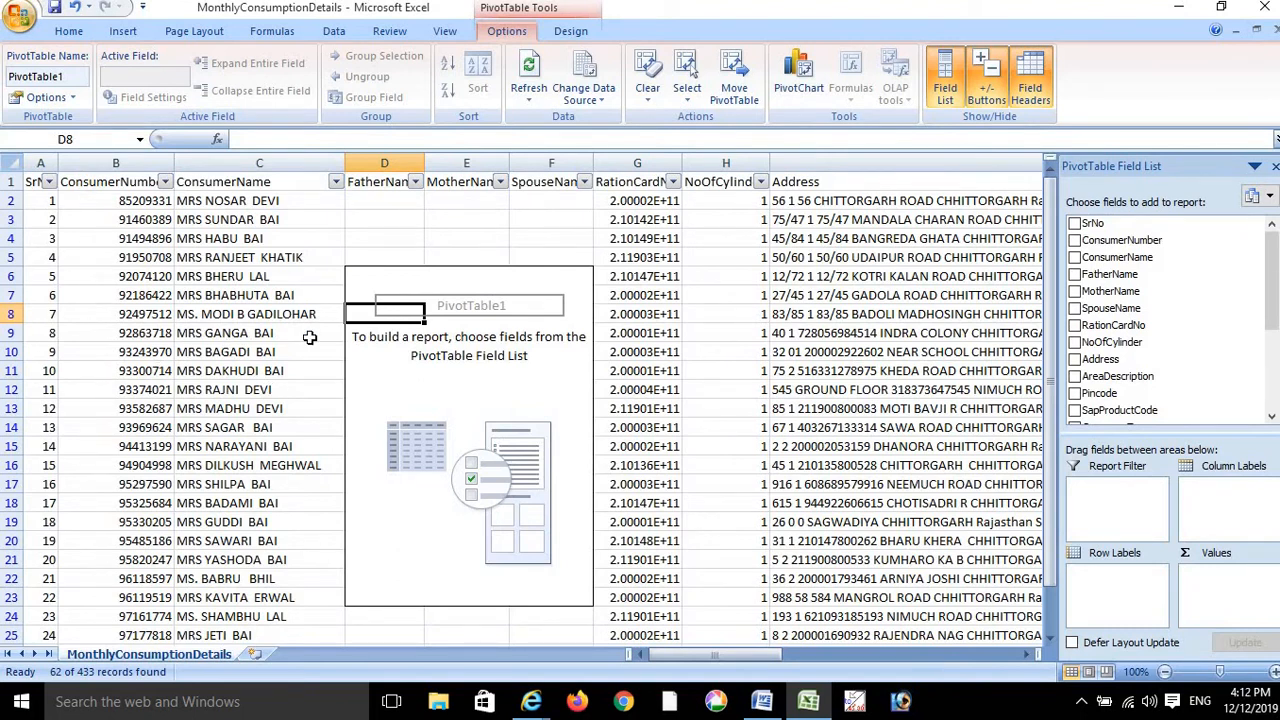
{"action": "key", "text": "ctrl+z"}
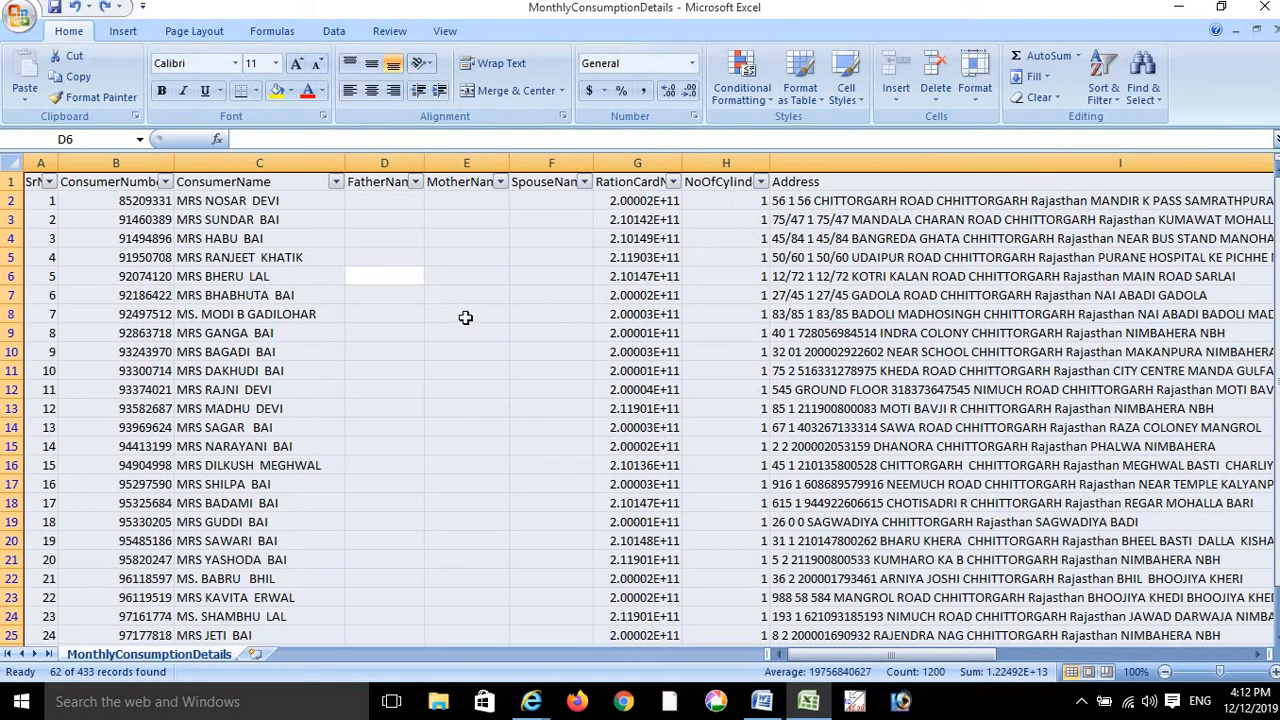
{"action": "left_click", "coordinate": [121, 31]}
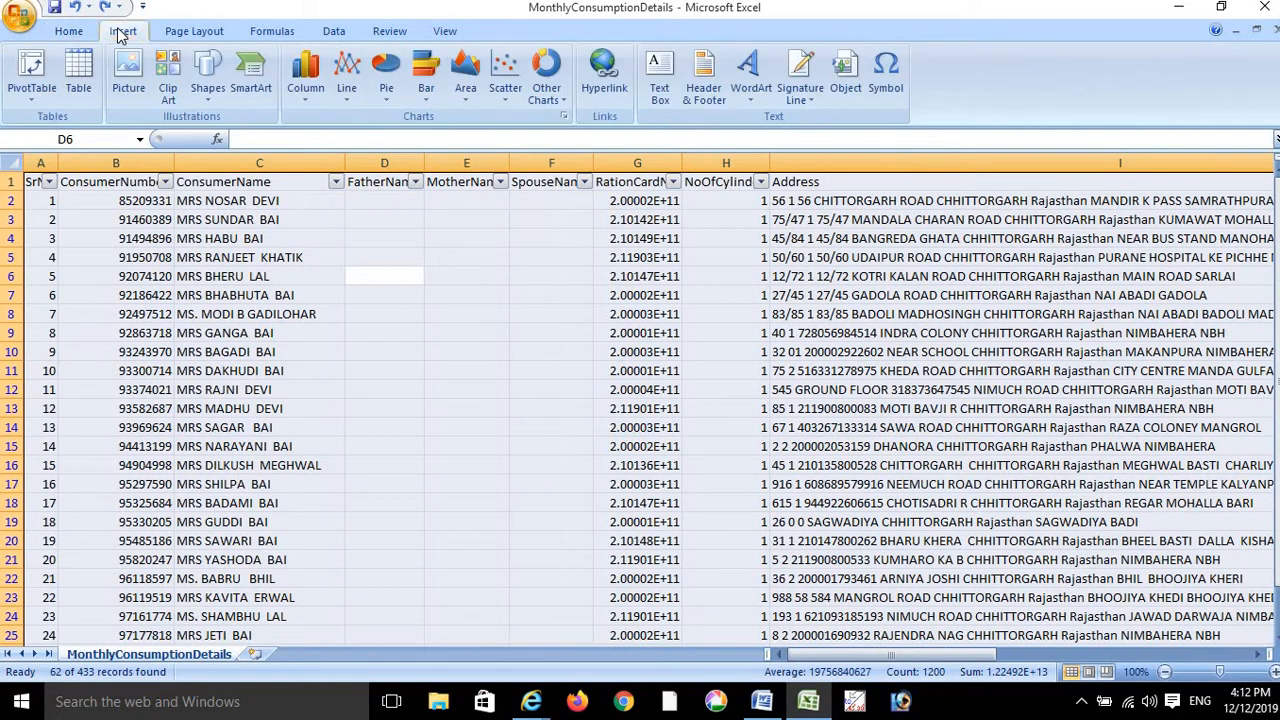
{"action": "left_click", "coordinate": [30, 66]}
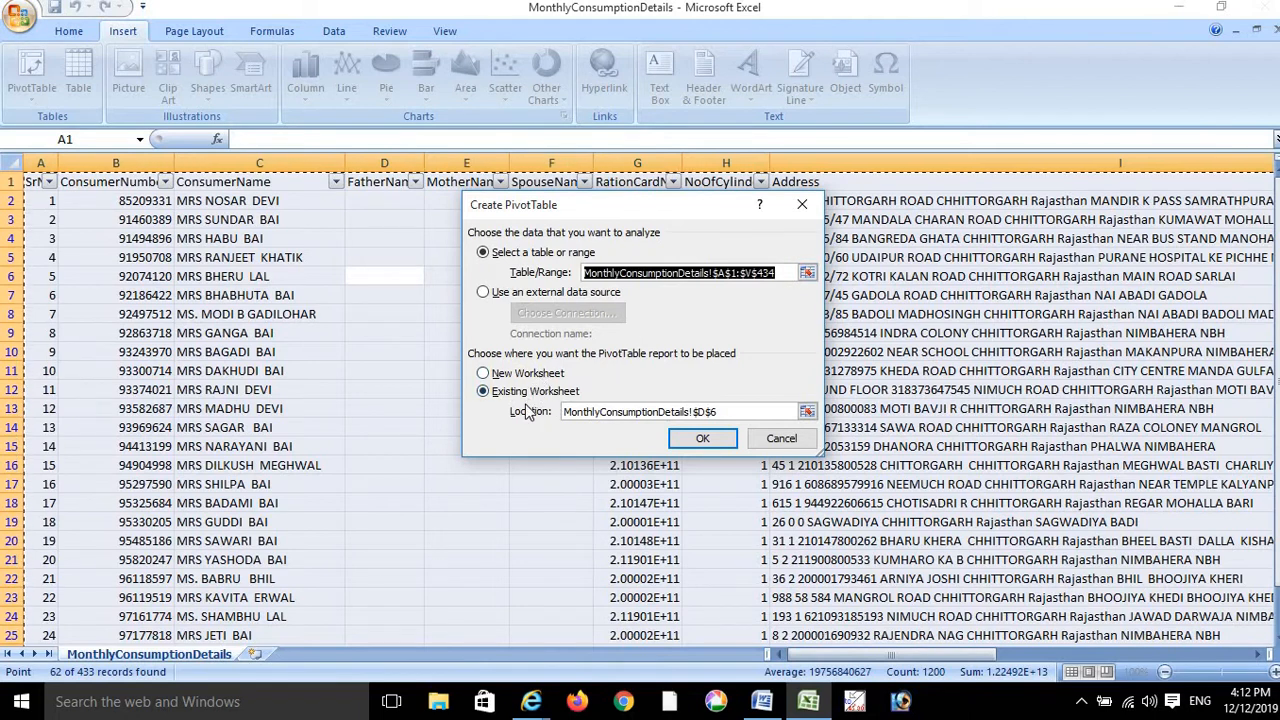
{"action": "left_click", "coordinate": [530, 375]}
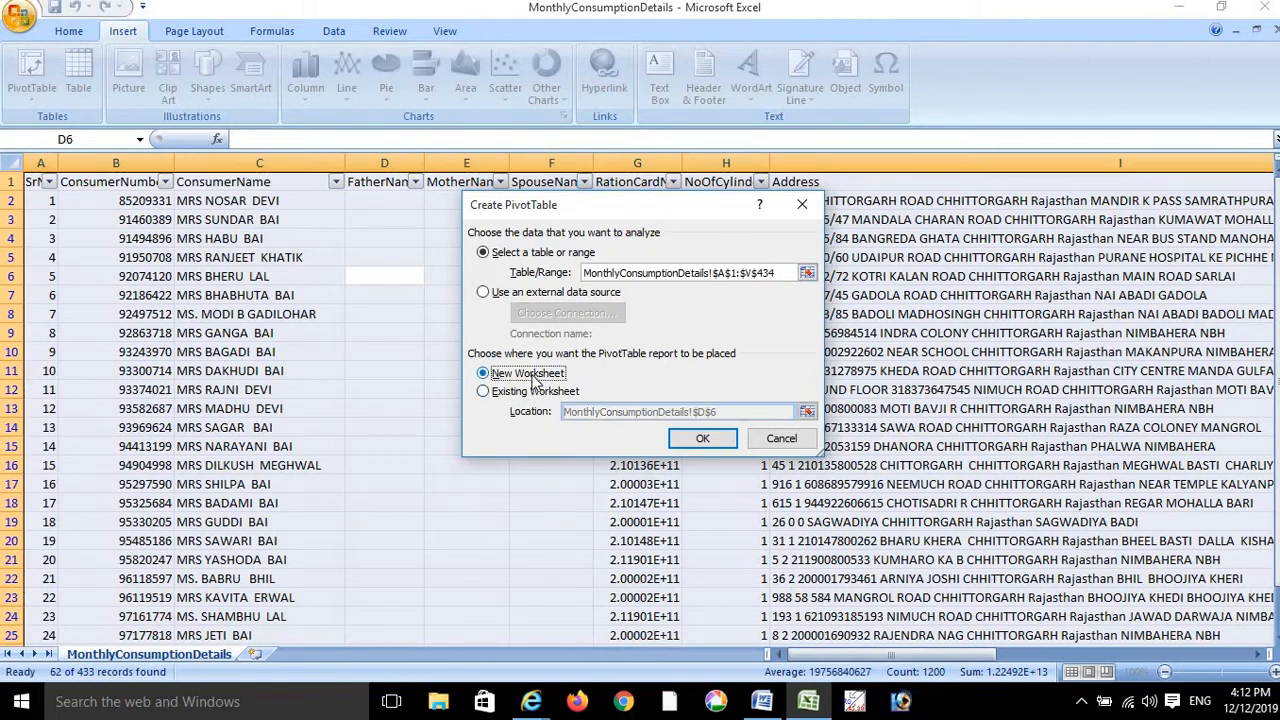
{"action": "left_click", "coordinate": [704, 442]}
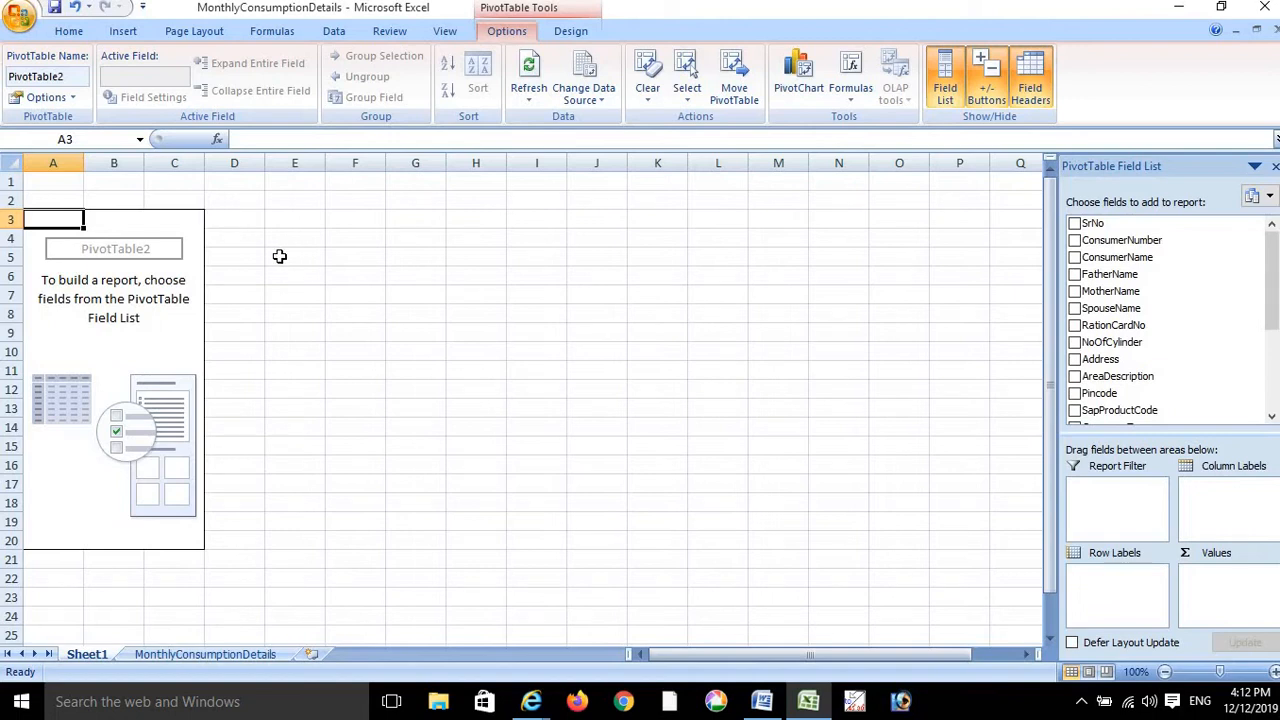
{"action": "right_click", "coordinate": [89, 652]}
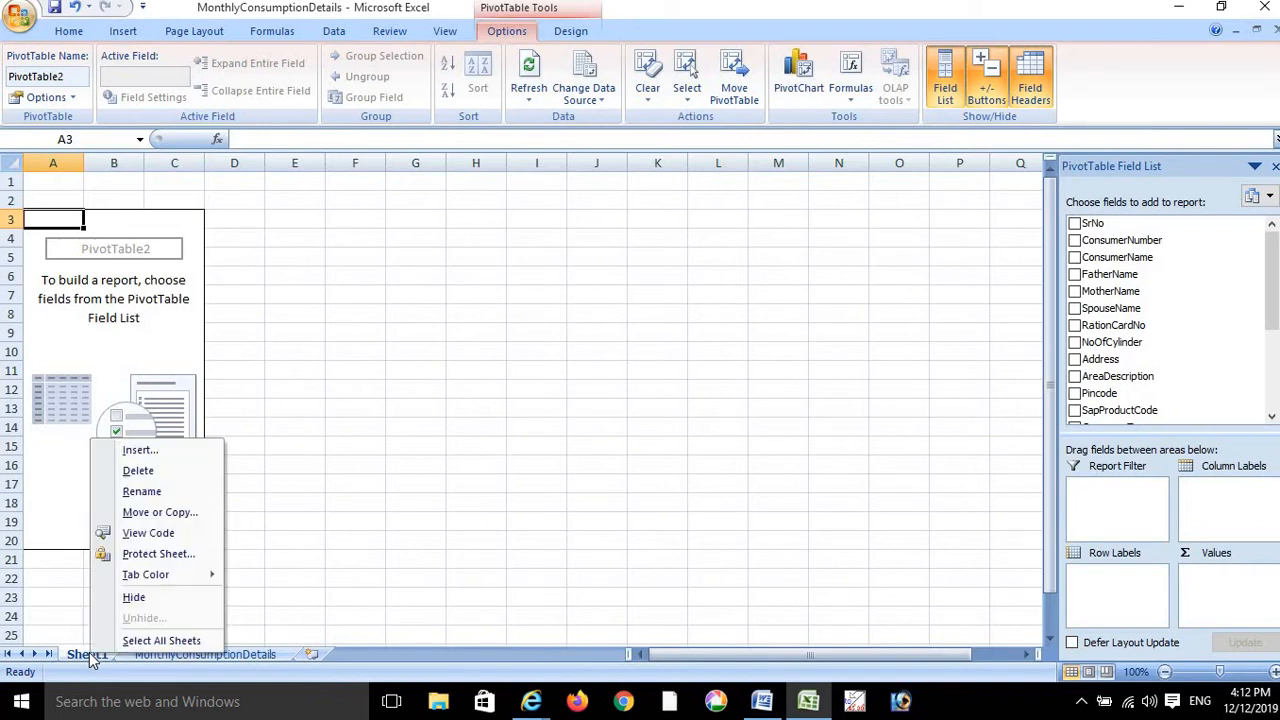
{"action": "left_click", "coordinate": [187, 466]}
{"action": "left_click", "coordinate": [609, 395]}
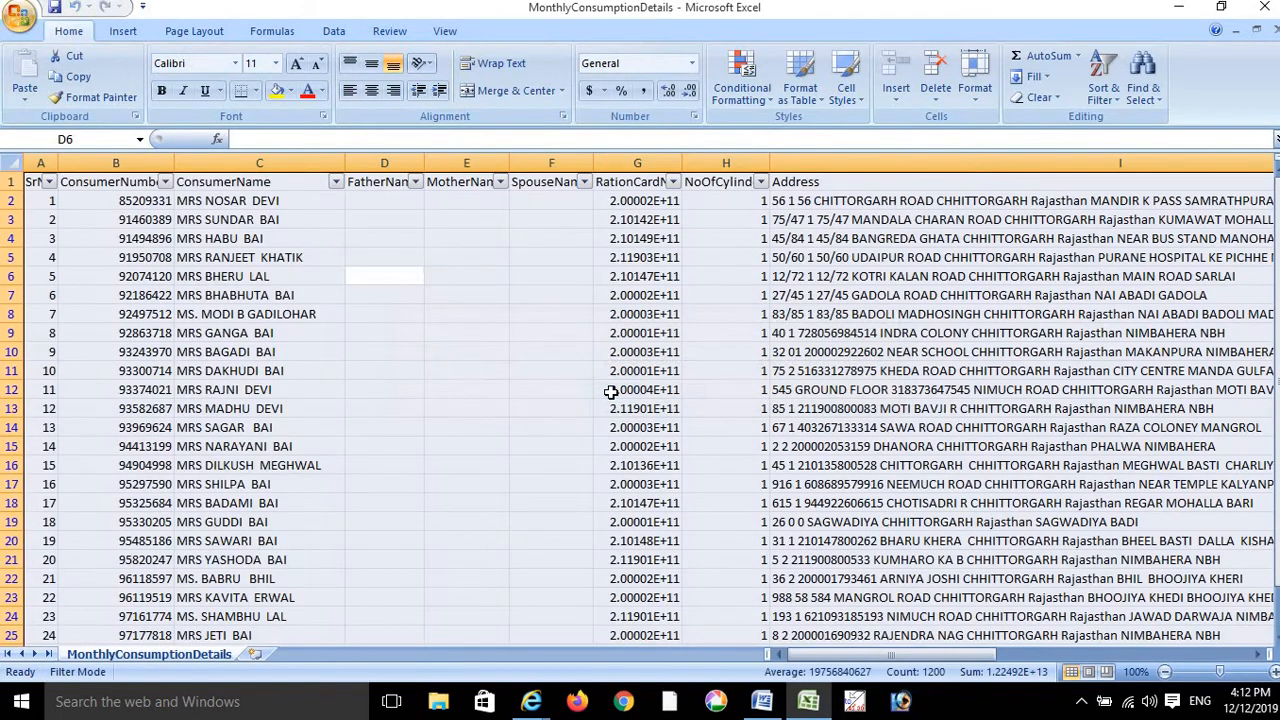
{"action": "left_click", "coordinate": [435, 346]}
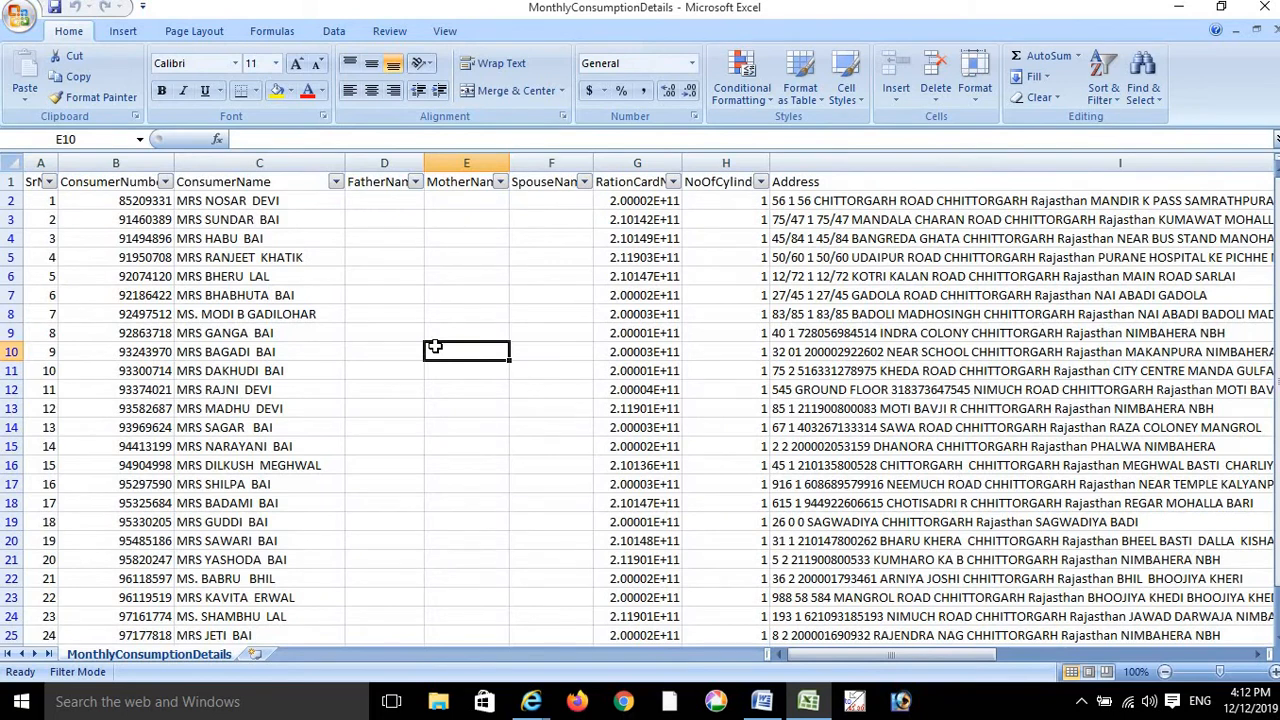
{"action": "key", "text": "ctrl+a"}
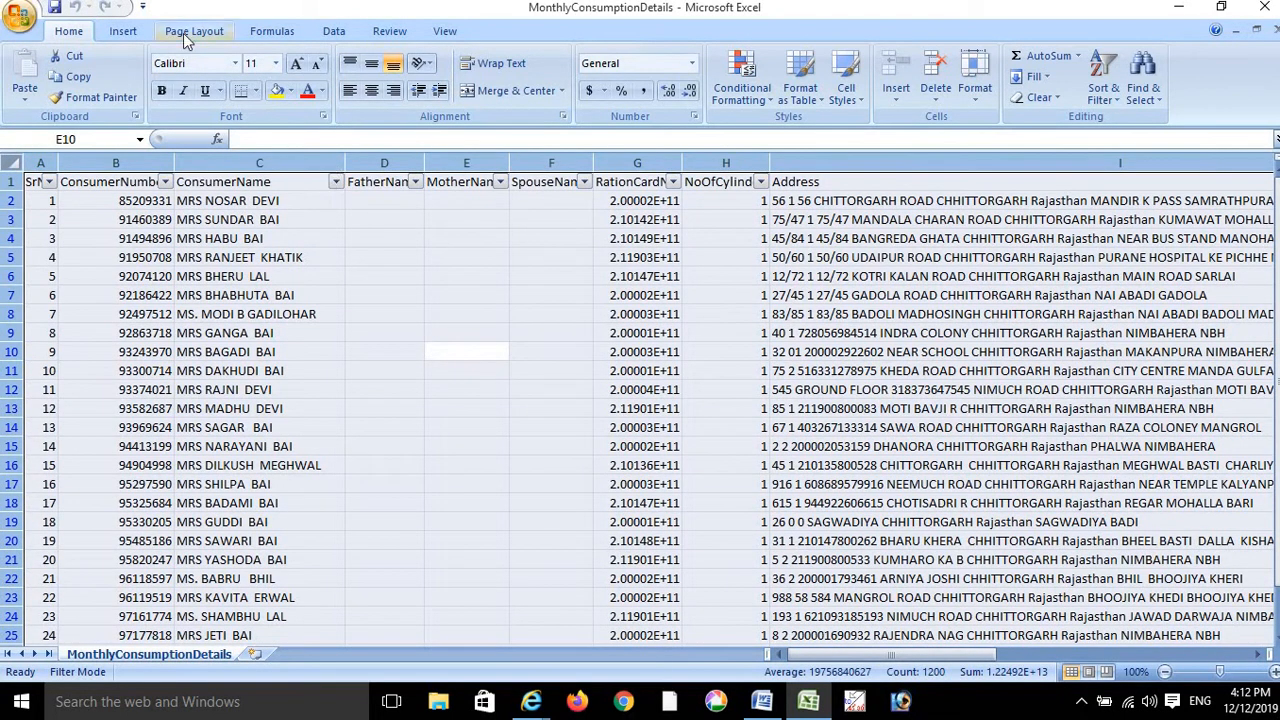
- Insert a PivotTable from MonthlyConsumptionDetails columns A:V onto a new worksheet
{"action": "left_click", "coordinate": [125, 33]}
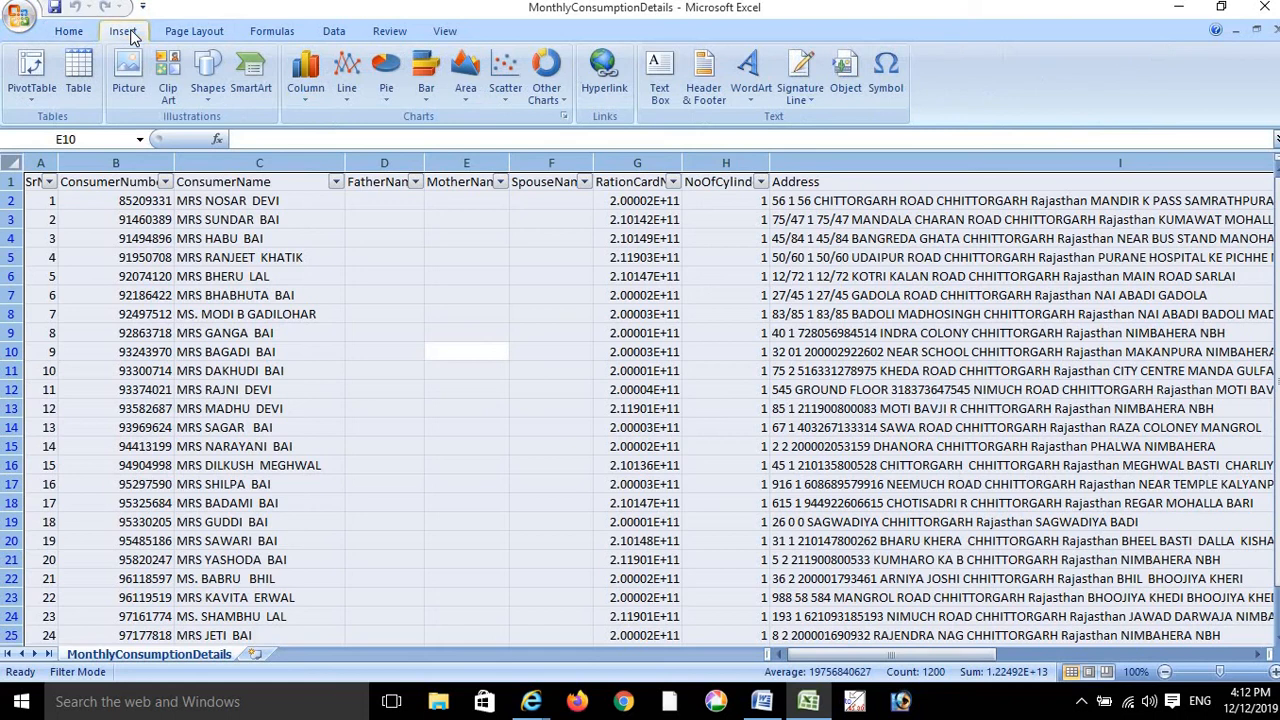
{"action": "left_click", "coordinate": [33, 66]}
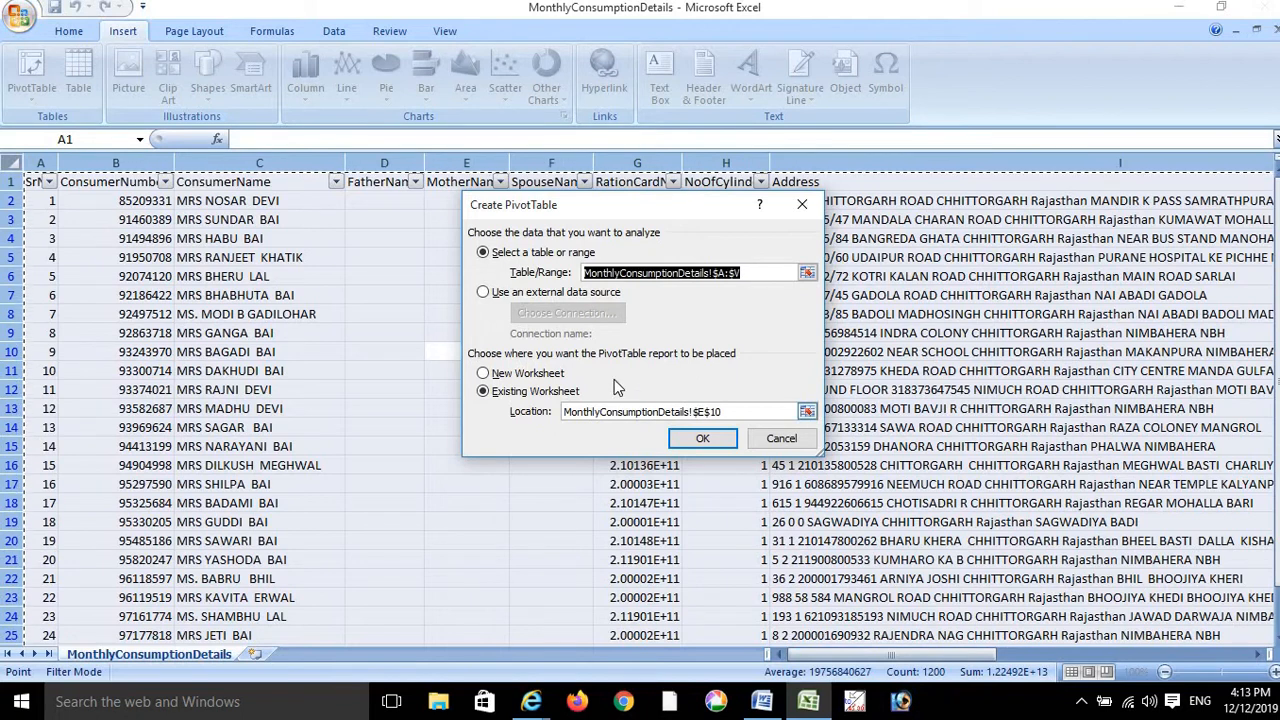
{"action": "left_click", "coordinate": [540, 376]}
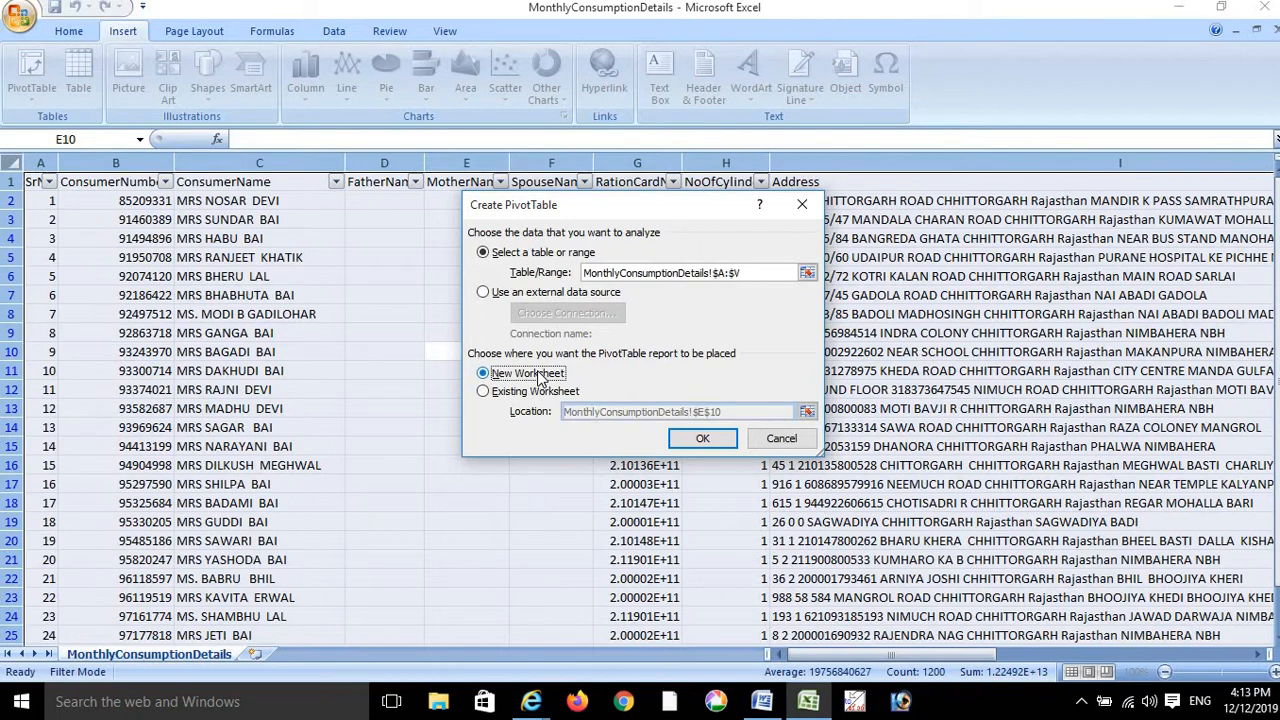
{"action": "left_click", "coordinate": [716, 442]}
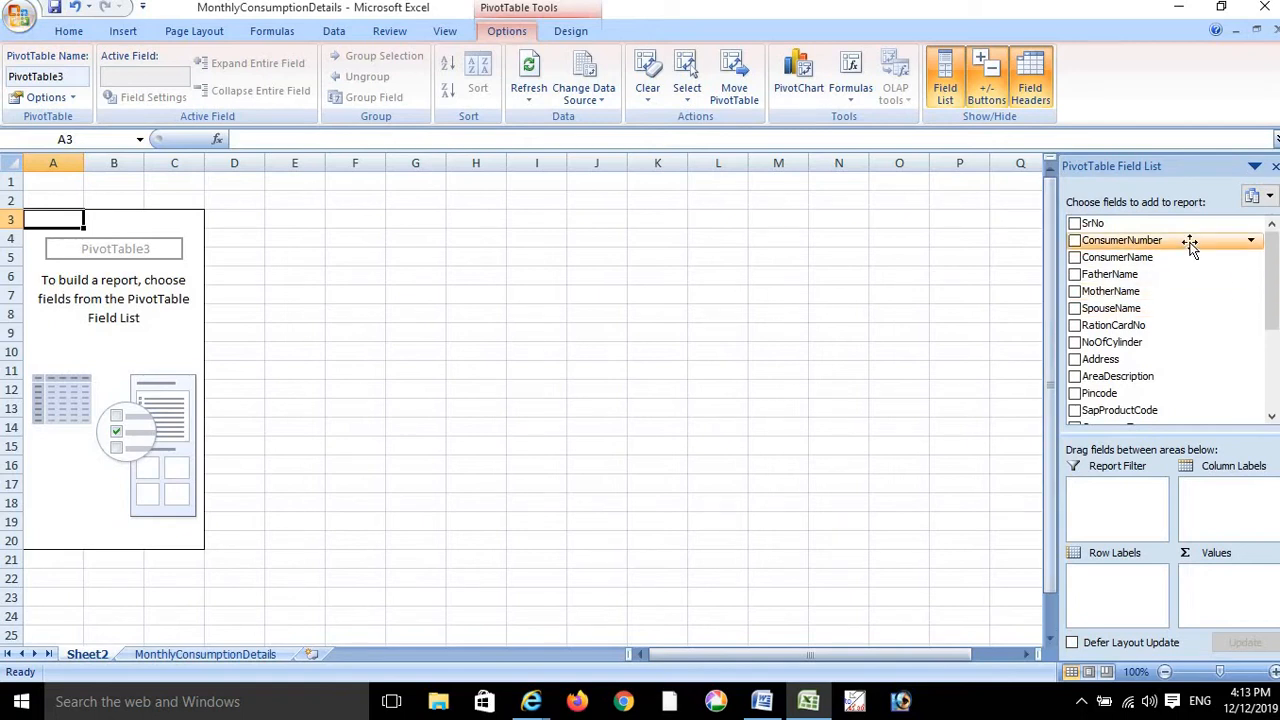
- Add AreaDescription to the Row Labels of PivotTable3 on Sheet2
{"action": "left_click", "coordinate": [176, 656]}
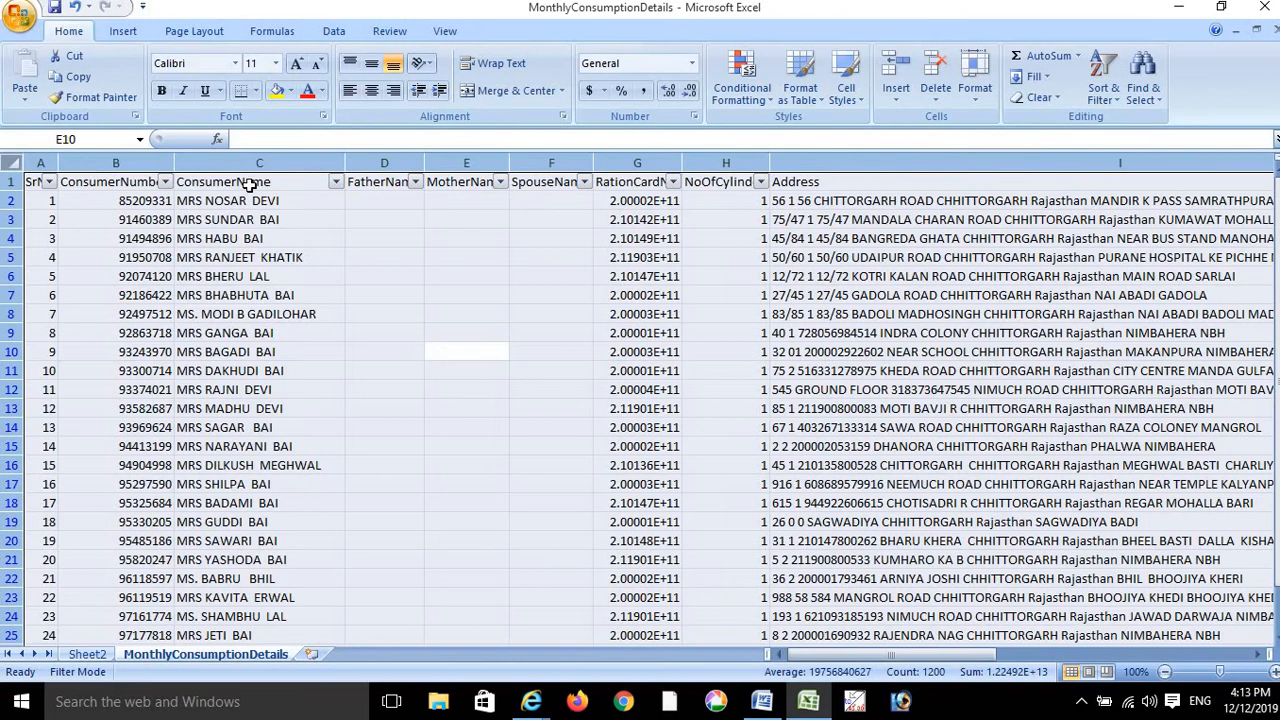
{"action": "left_click", "coordinate": [88, 654]}
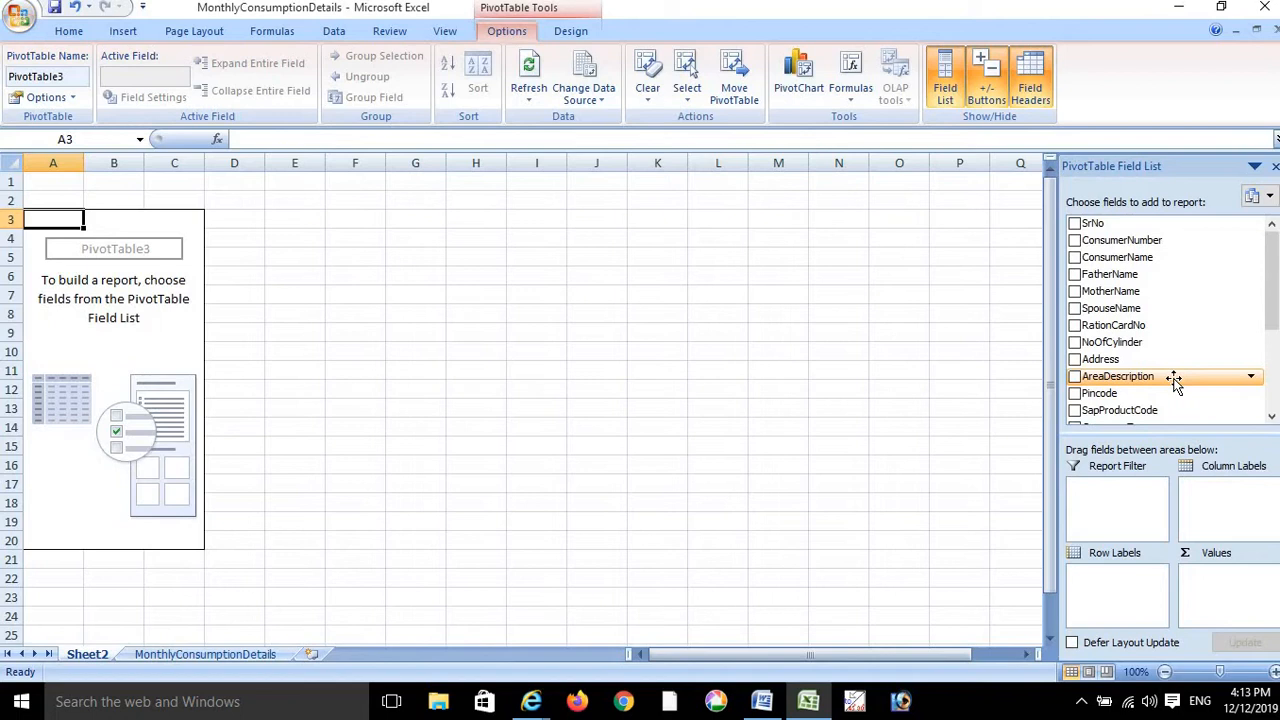
{"action": "left_click_drag", "start_coordinate": [1174, 386], "coordinate": [1120, 598]}
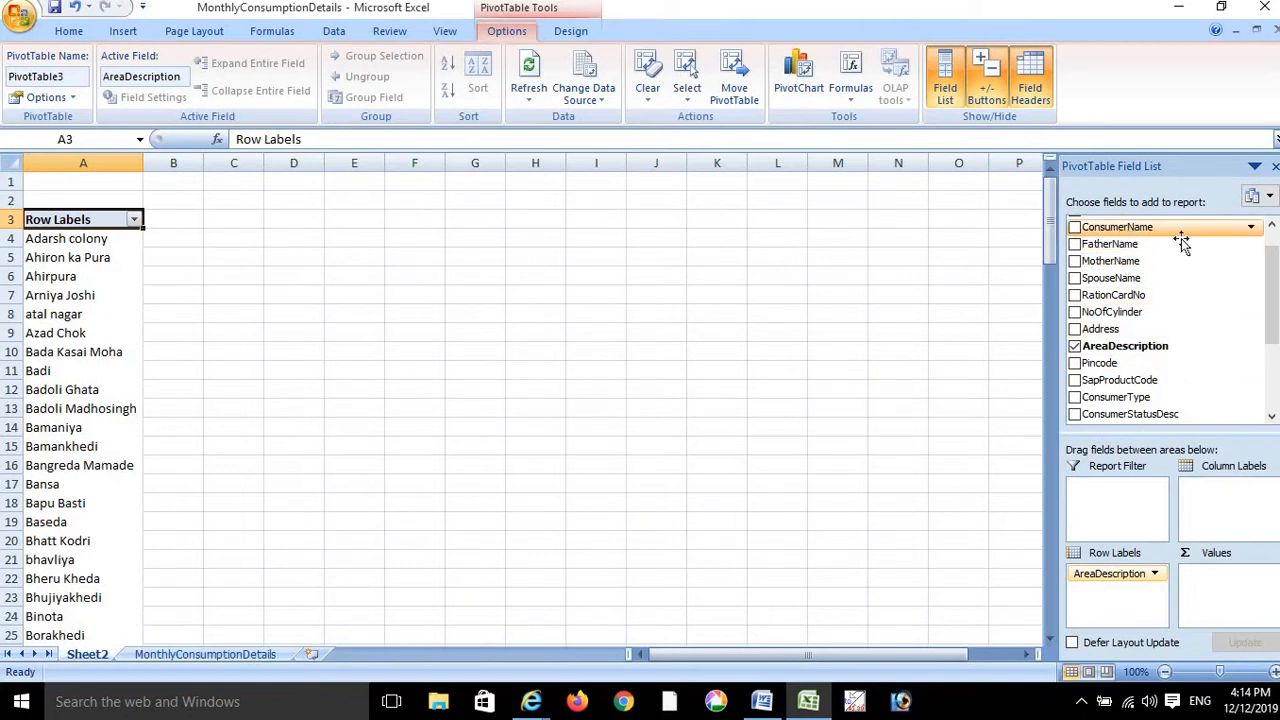
- Put Count of ConsumerName in the Values area, giving e.g. 14 for Badi, 15 for Baseda
{"action": "left_click_drag", "start_coordinate": [1271, 263], "coordinate": [1271, 248]}
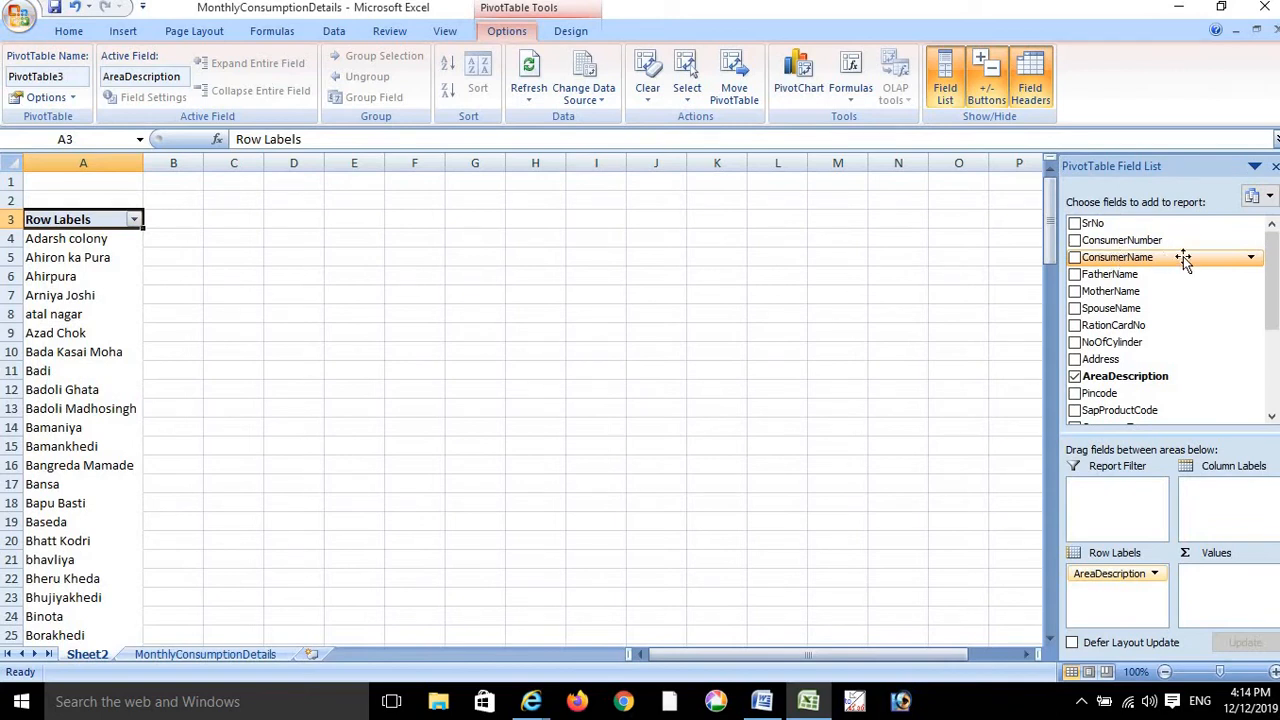
{"action": "left_click_drag", "start_coordinate": [1183, 256], "coordinate": [1232, 581]}
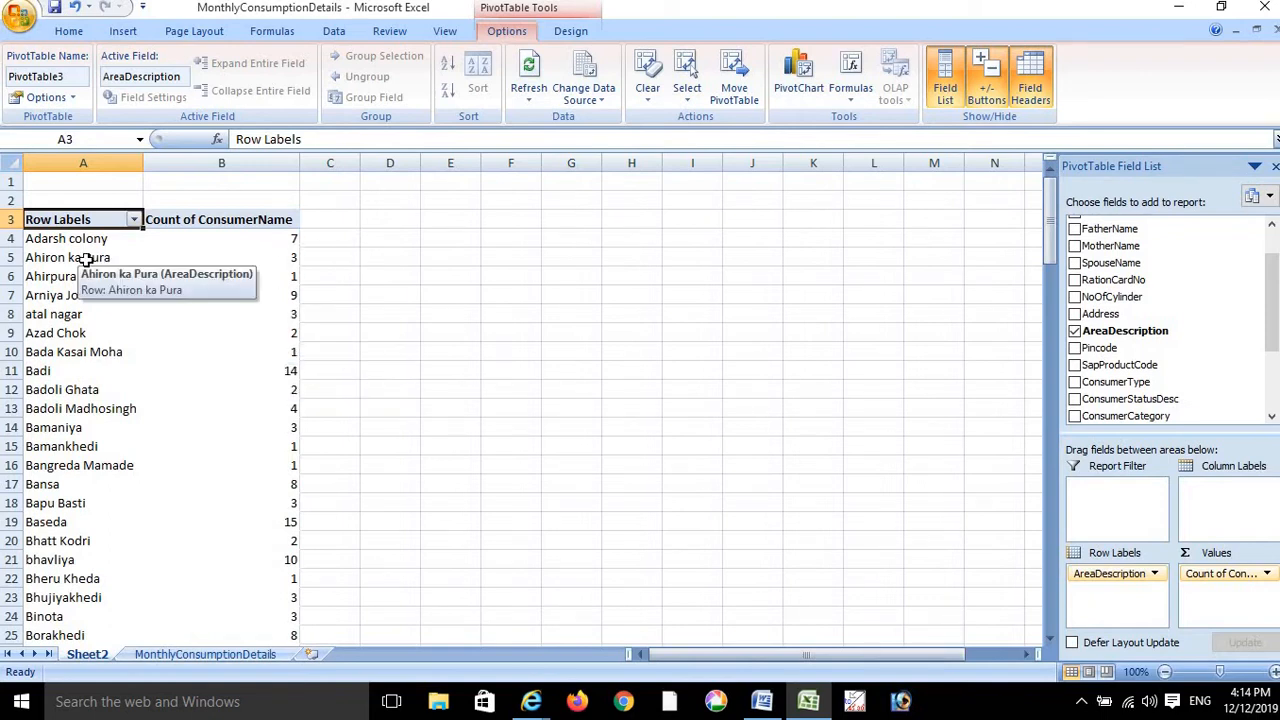
{"action": "mouse_move", "coordinate": [290, 349]}
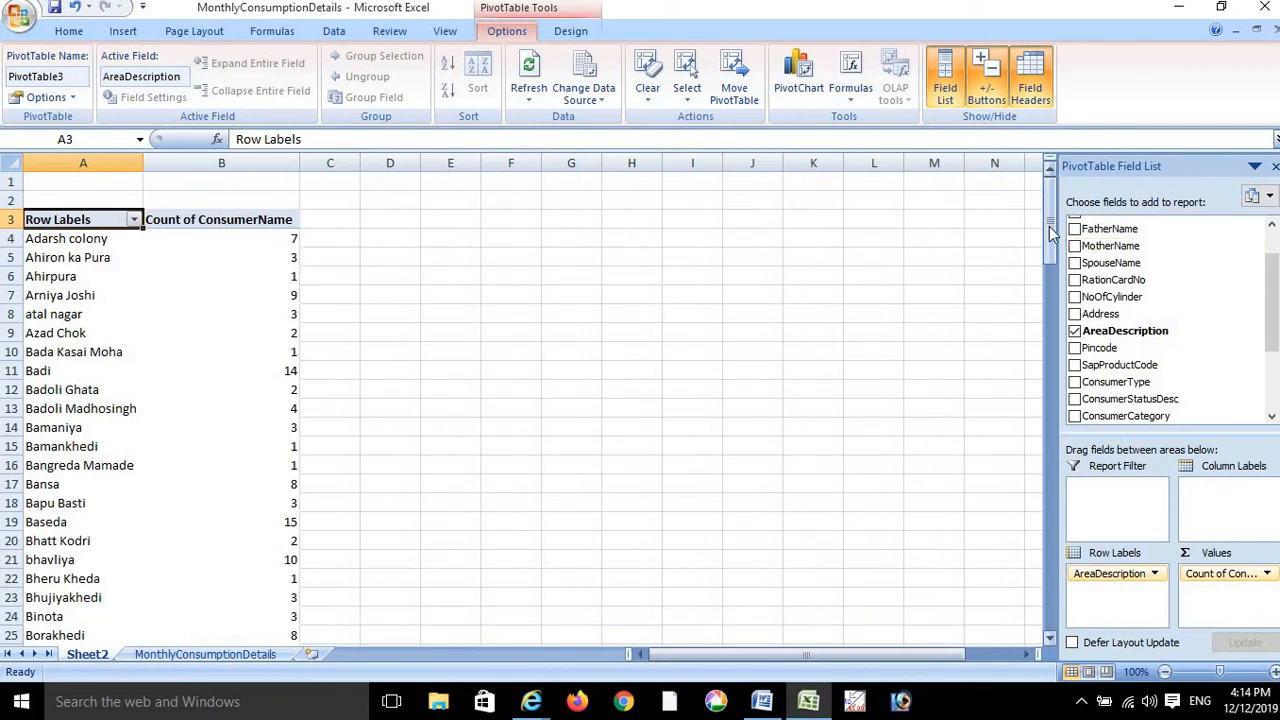
{"action": "mouse_move", "coordinate": [1049, 226]}
{"action": "left_mouse_down"}
{"action": "mouse_move", "coordinate": [1051, 274]}
{"action": "mouse_move", "coordinate": [1055, 240]}
{"action": "left_mouse_up"}
{"action": "left_click_drag", "start_coordinate": [1057, 226], "coordinate": [1052, 200]}
{"action": "mouse_move", "coordinate": [282, 374]}
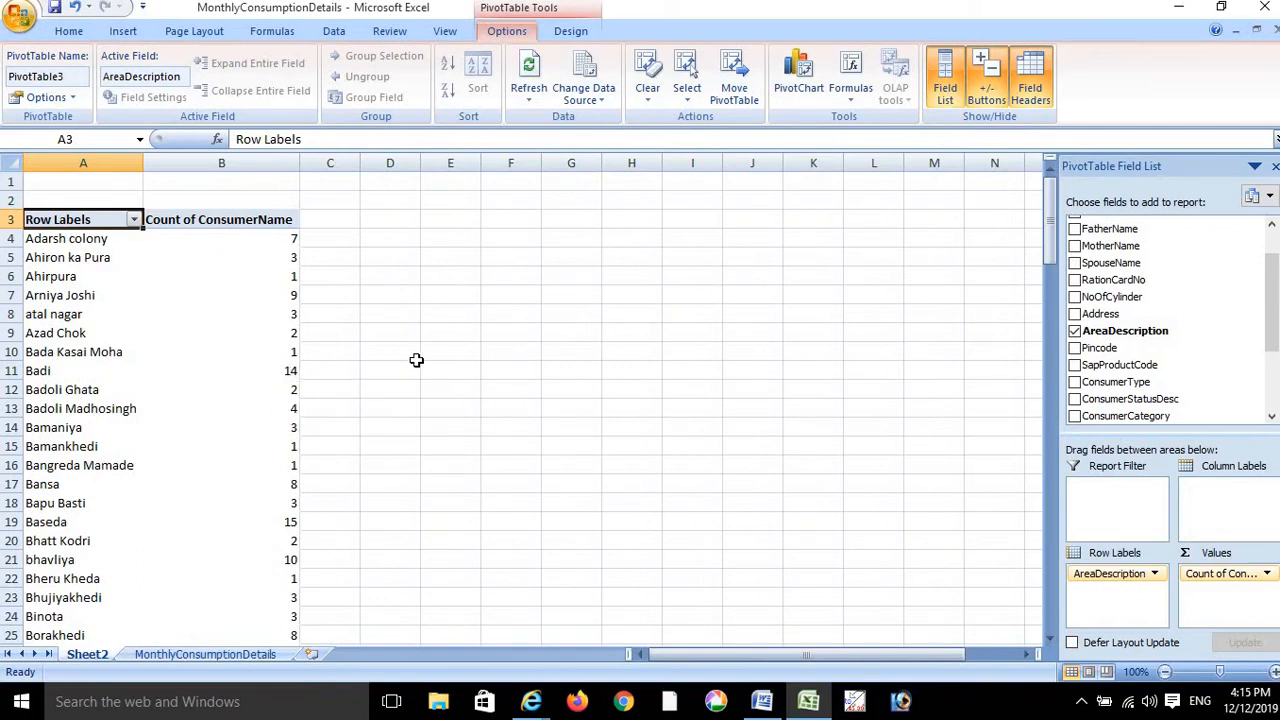
{"action": "left_click", "coordinate": [283, 372]}
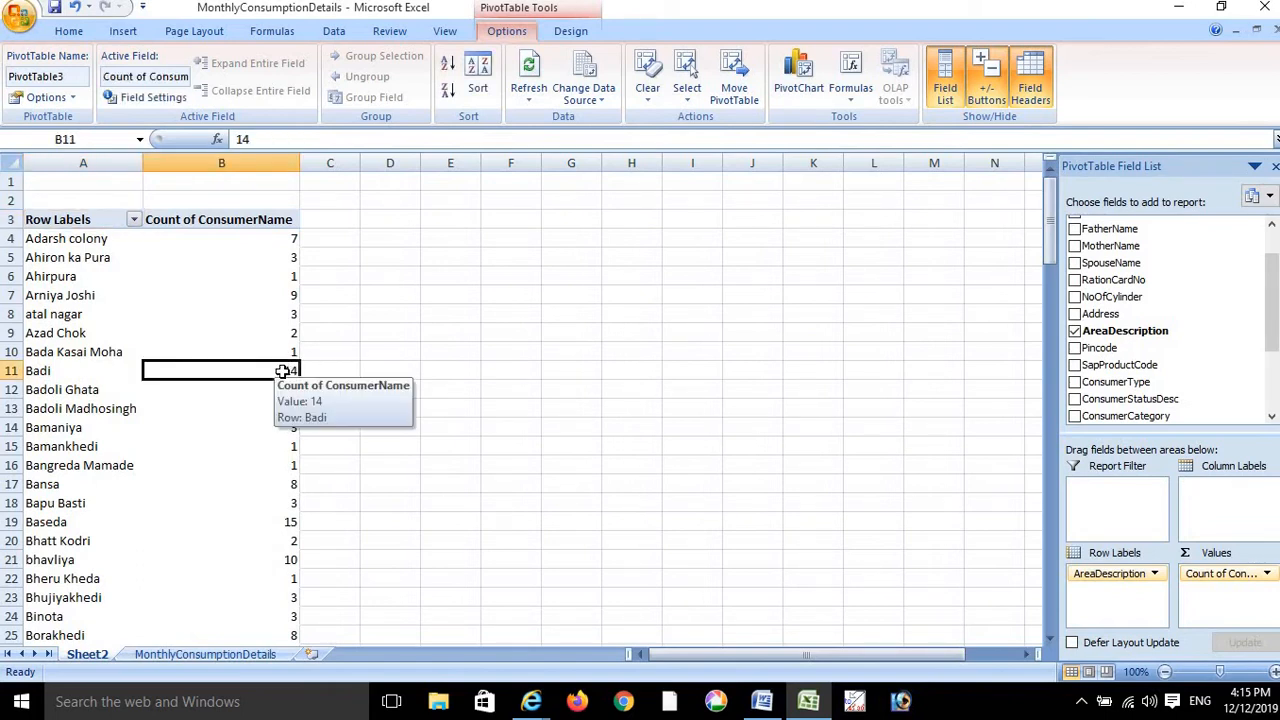
{"action": "double_click", "coordinate": [283, 372]}
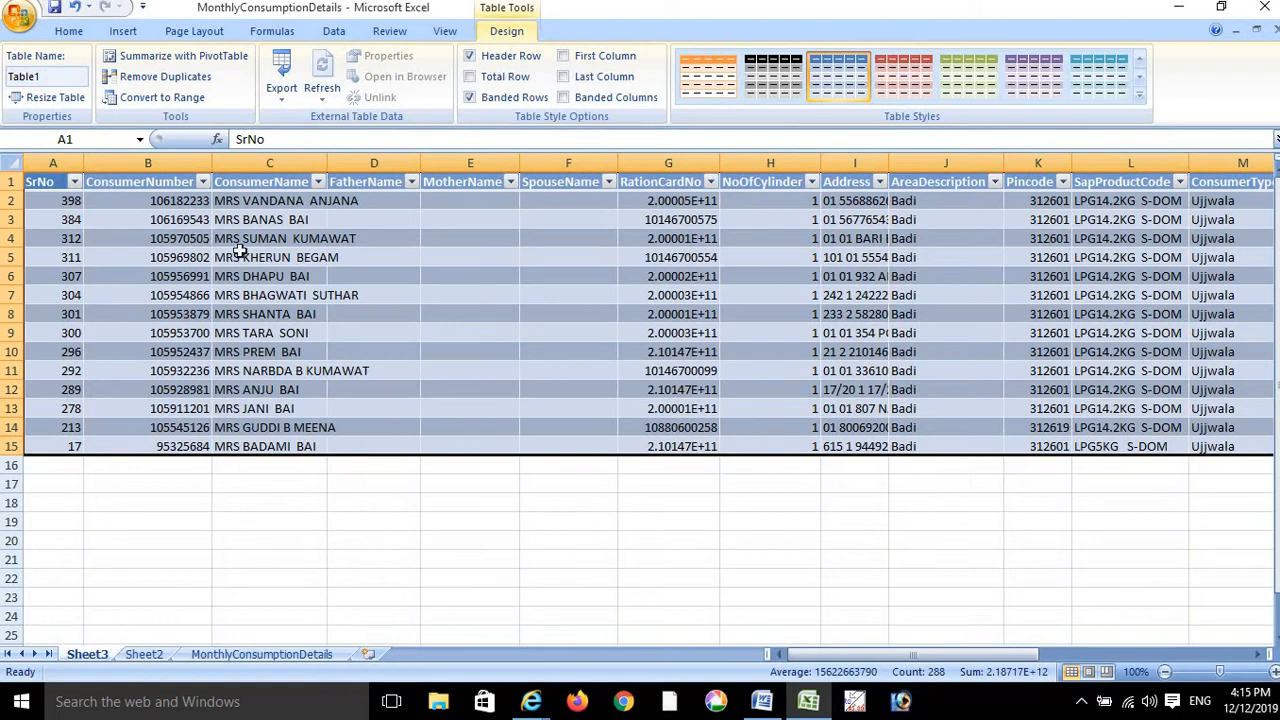
{"action": "left_click", "coordinate": [148, 241]}
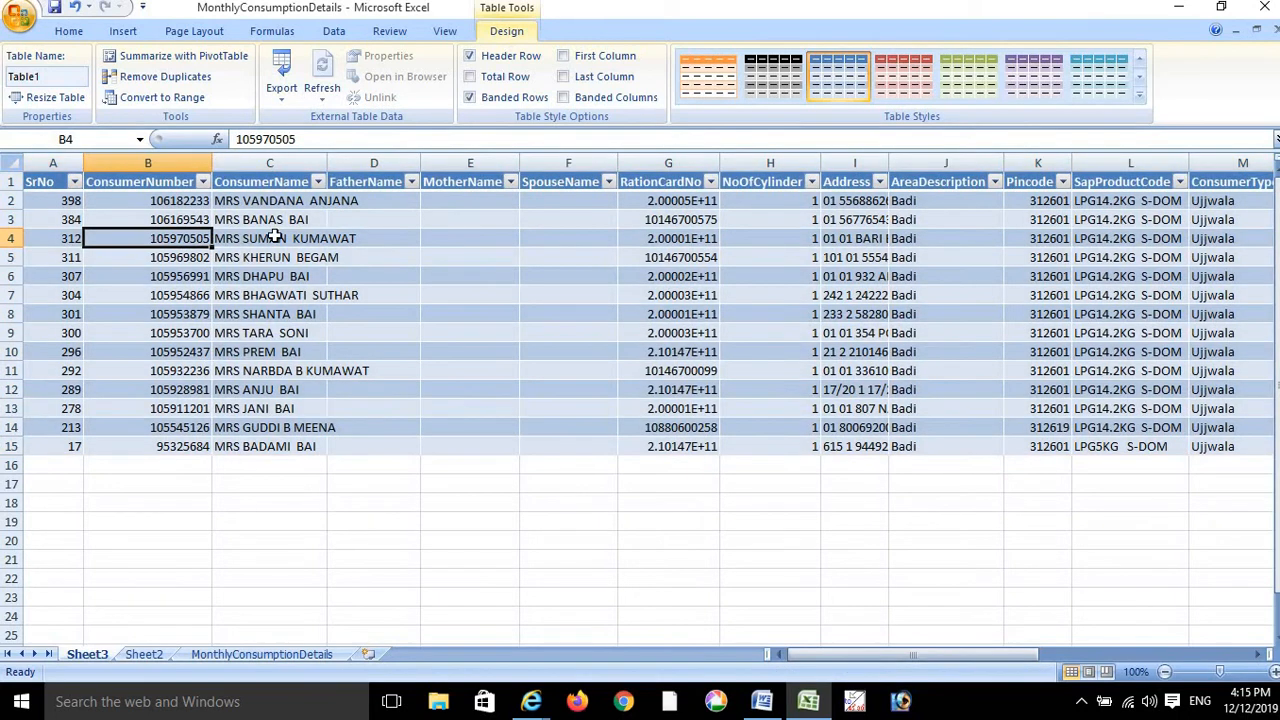
{"action": "left_click", "coordinate": [156, 275]}
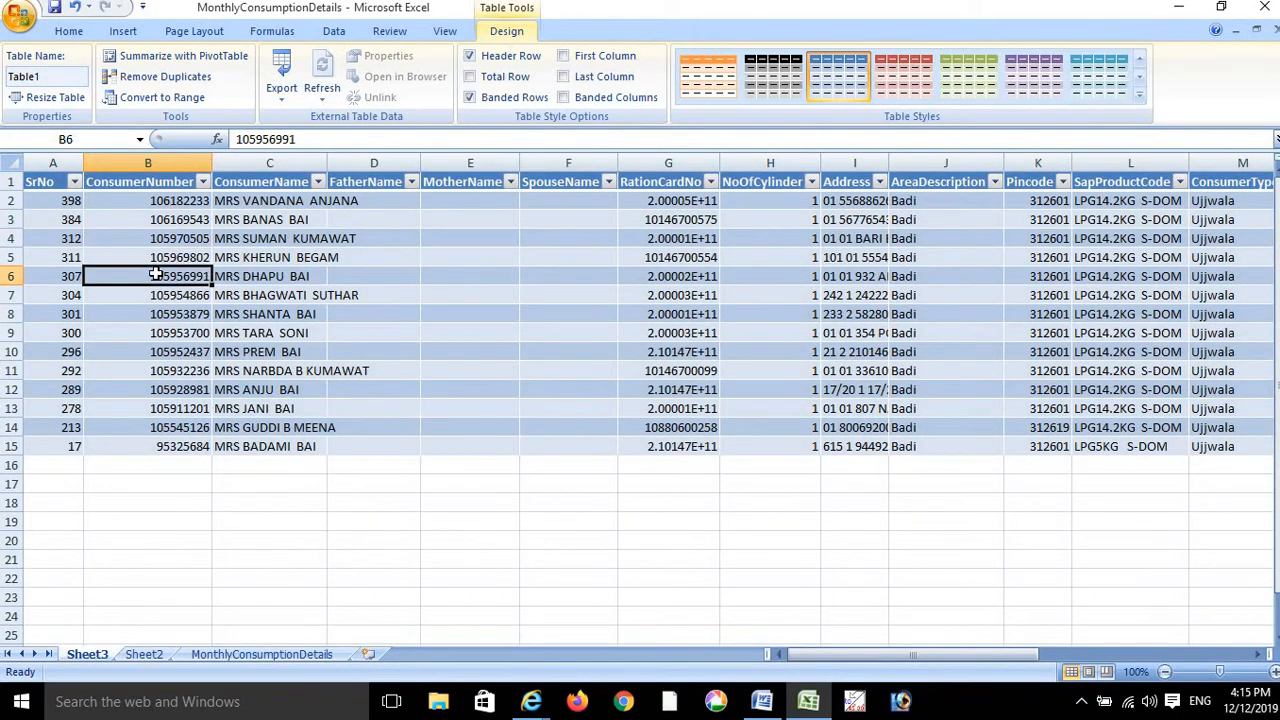
{"action": "left_click", "coordinate": [275, 257]}
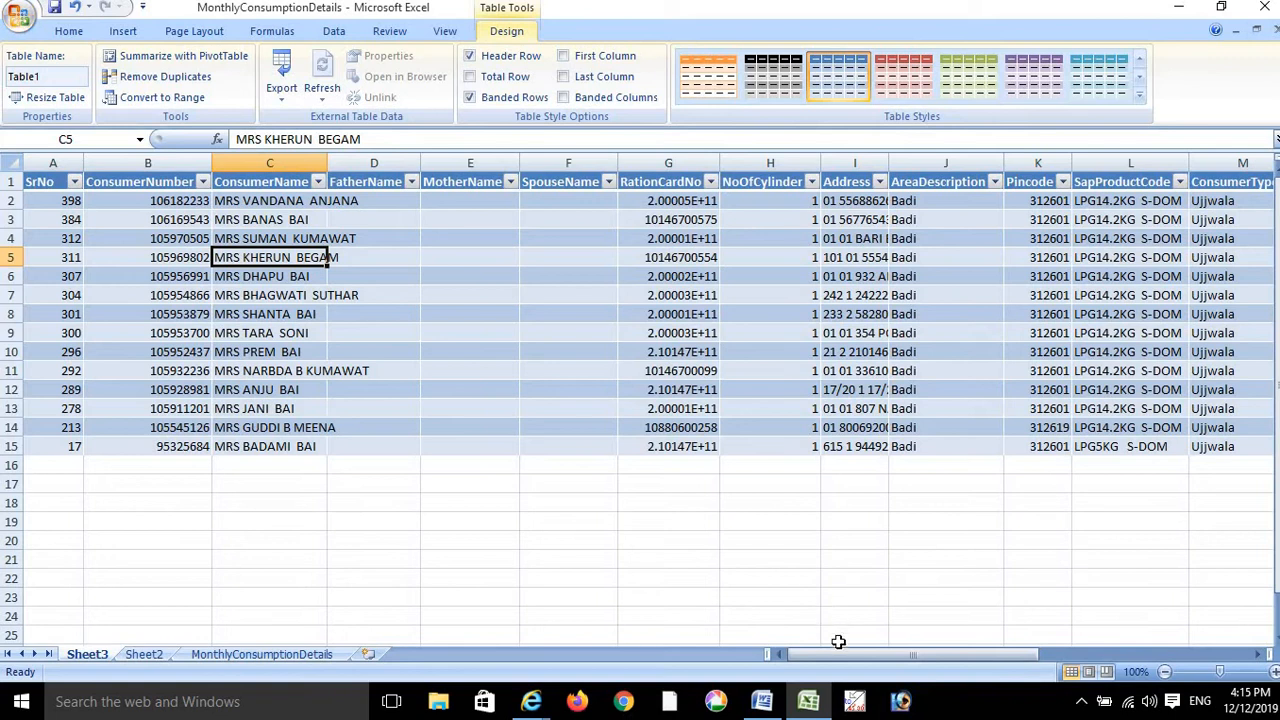
{"action": "left_click_drag", "start_coordinate": [828, 656], "coordinate": [933, 657]}
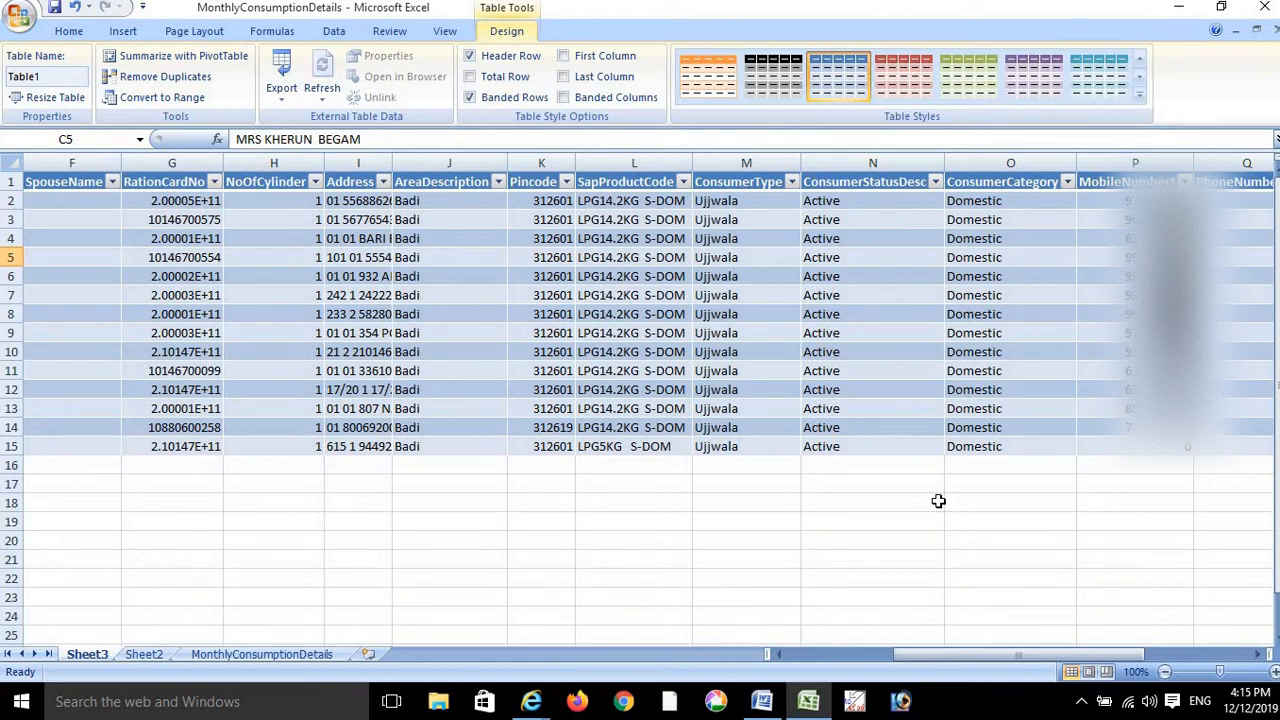
{"action": "left_click_drag", "start_coordinate": [962, 657], "coordinate": [808, 646]}
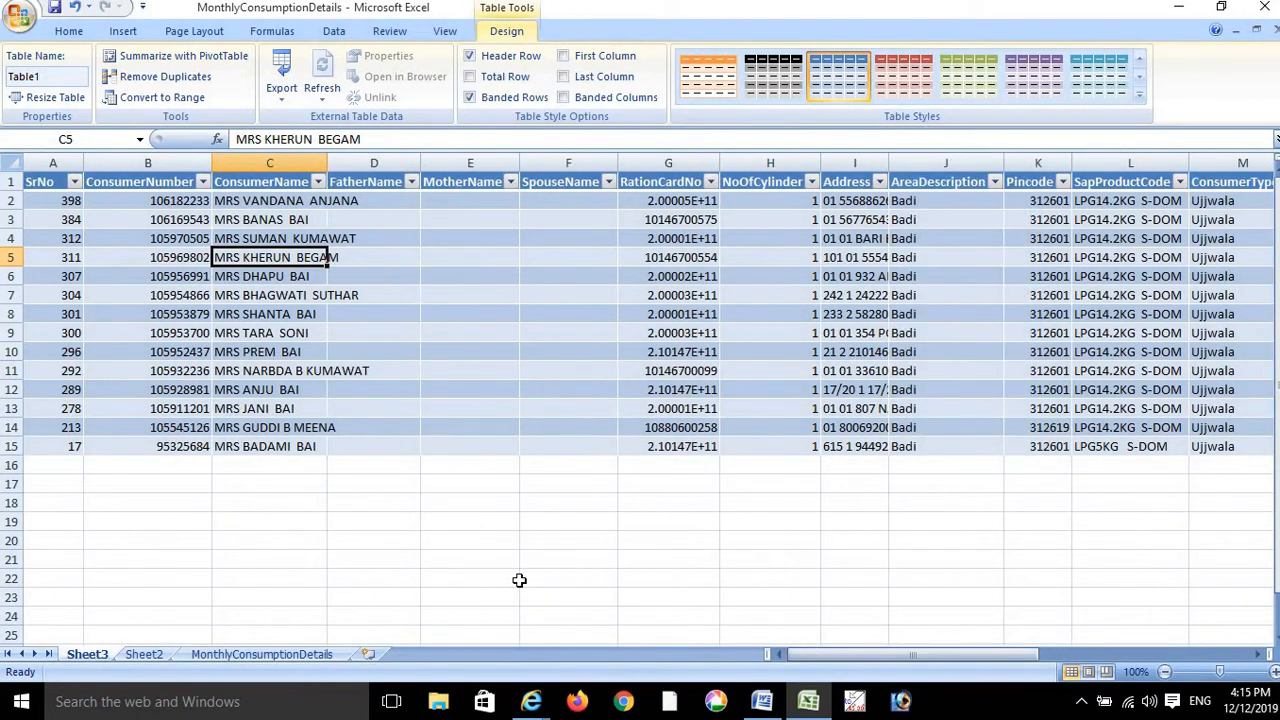
{"action": "right_click", "coordinate": [87, 655]}
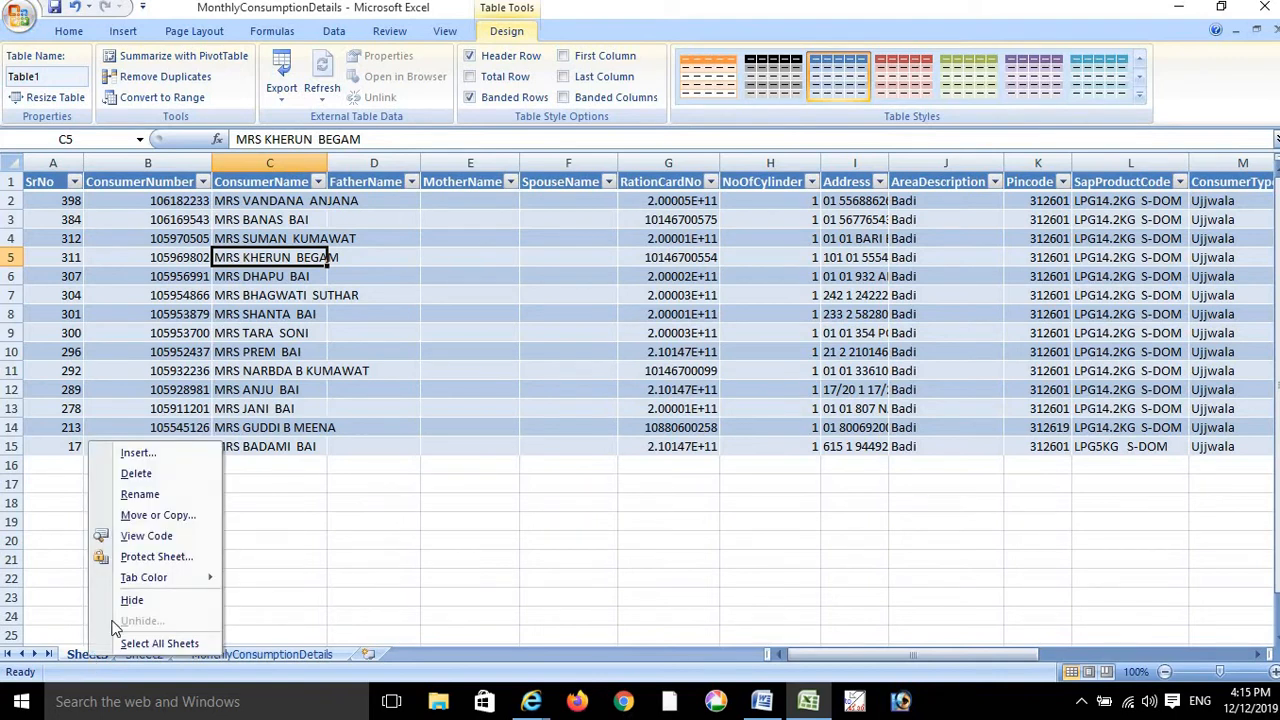
{"action": "left_click", "coordinate": [185, 475]}
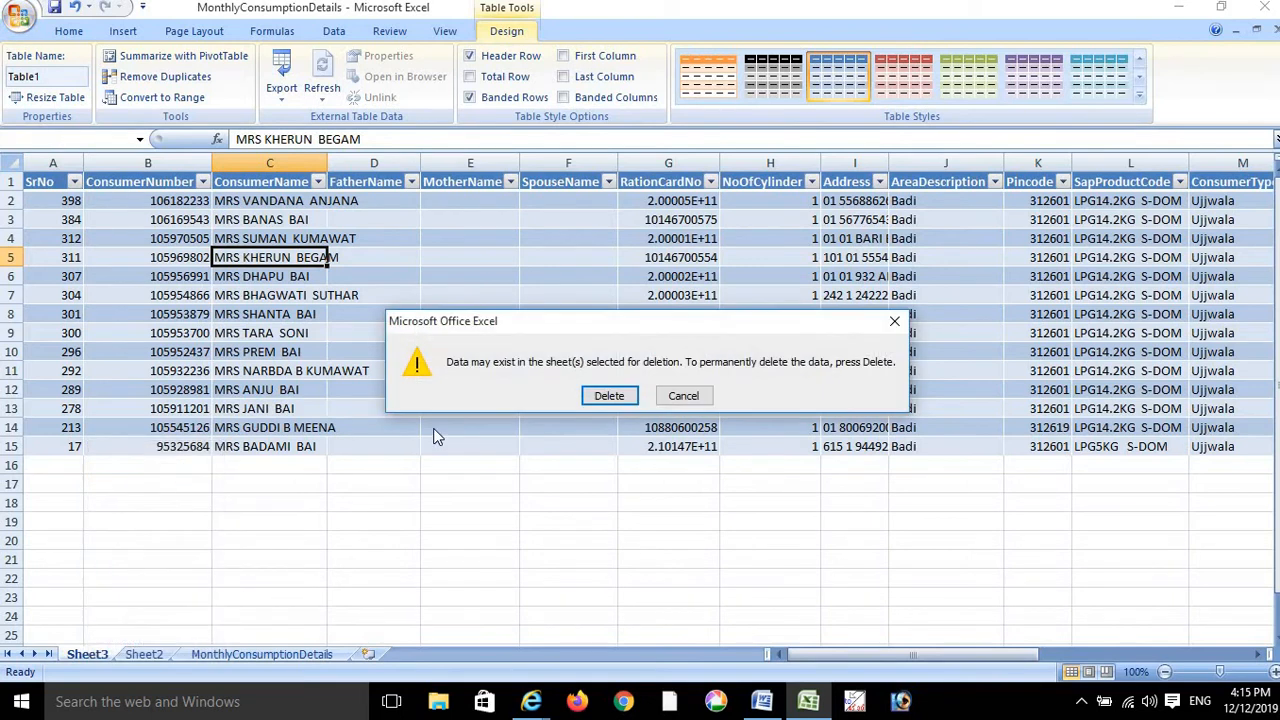
{"action": "left_click", "coordinate": [620, 396]}
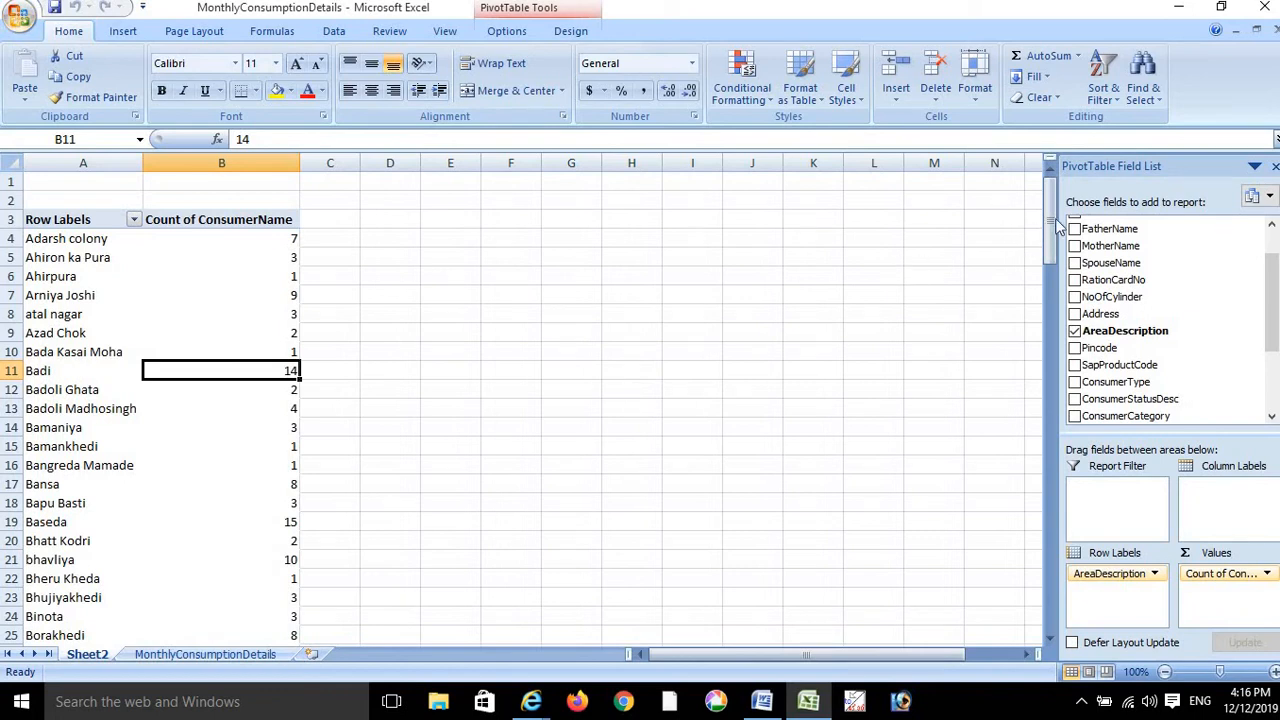
{"action": "left_click_drag", "start_coordinate": [1050, 222], "coordinate": [1050, 258]}
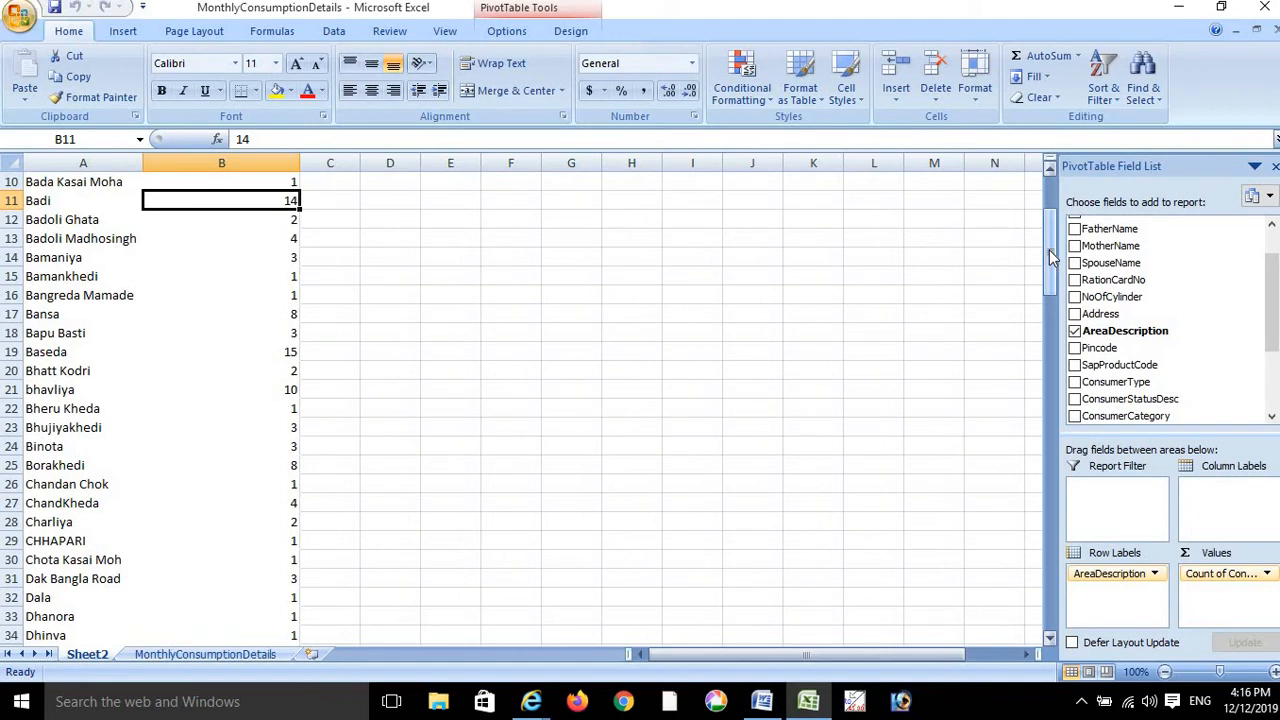
{"action": "left_click_drag", "start_coordinate": [1052, 258], "coordinate": [1050, 185]}
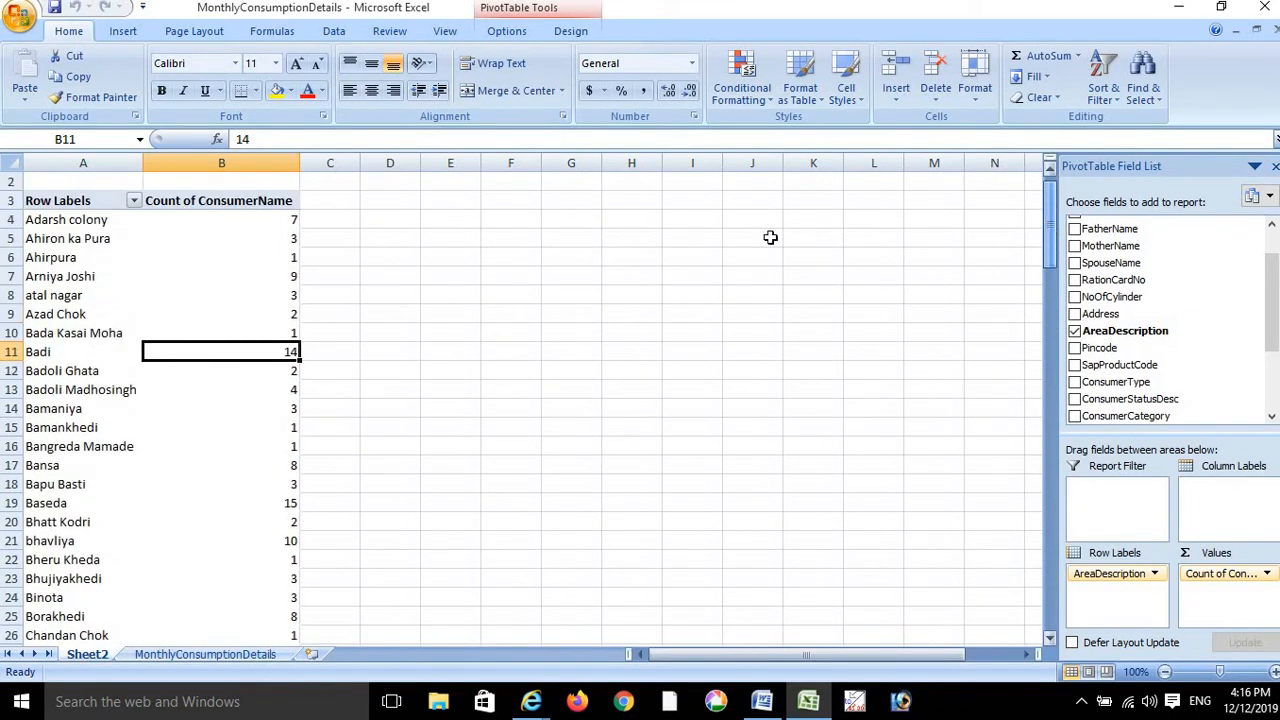
{"action": "double_click", "coordinate": [262, 503]}
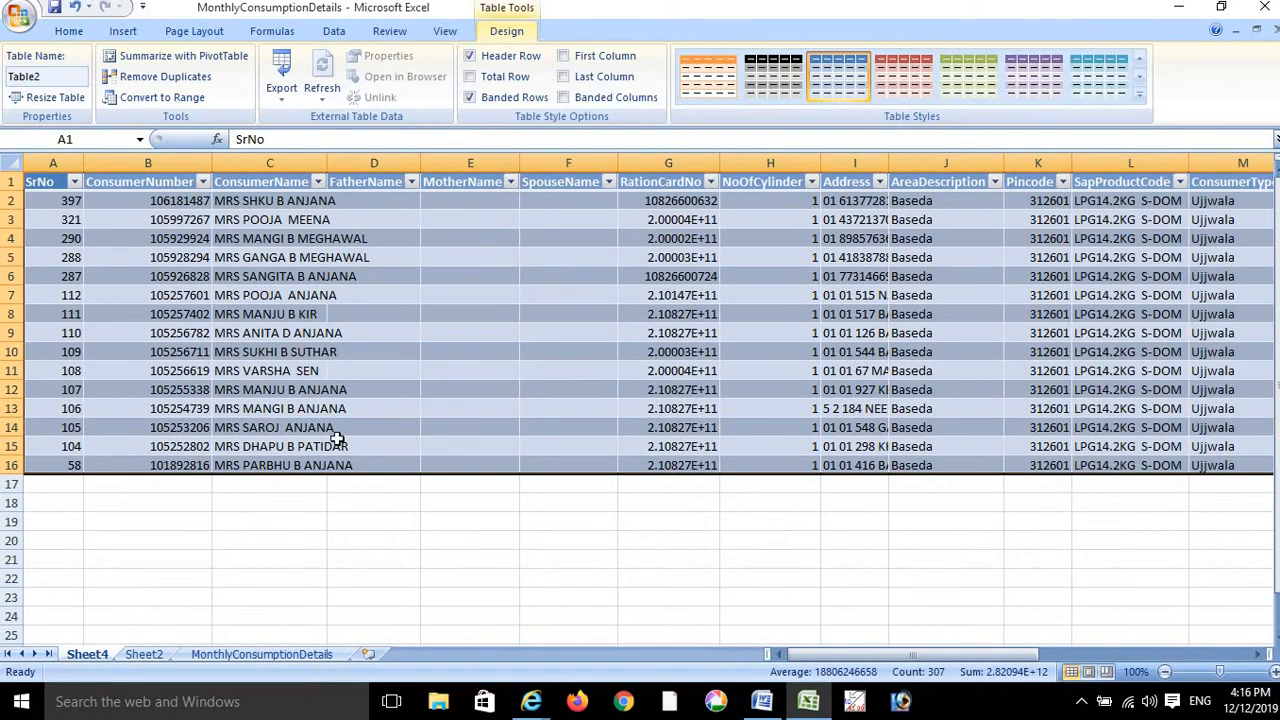
{"action": "right_click", "coordinate": [84, 652]}
{"action": "left_click", "coordinate": [168, 478]}
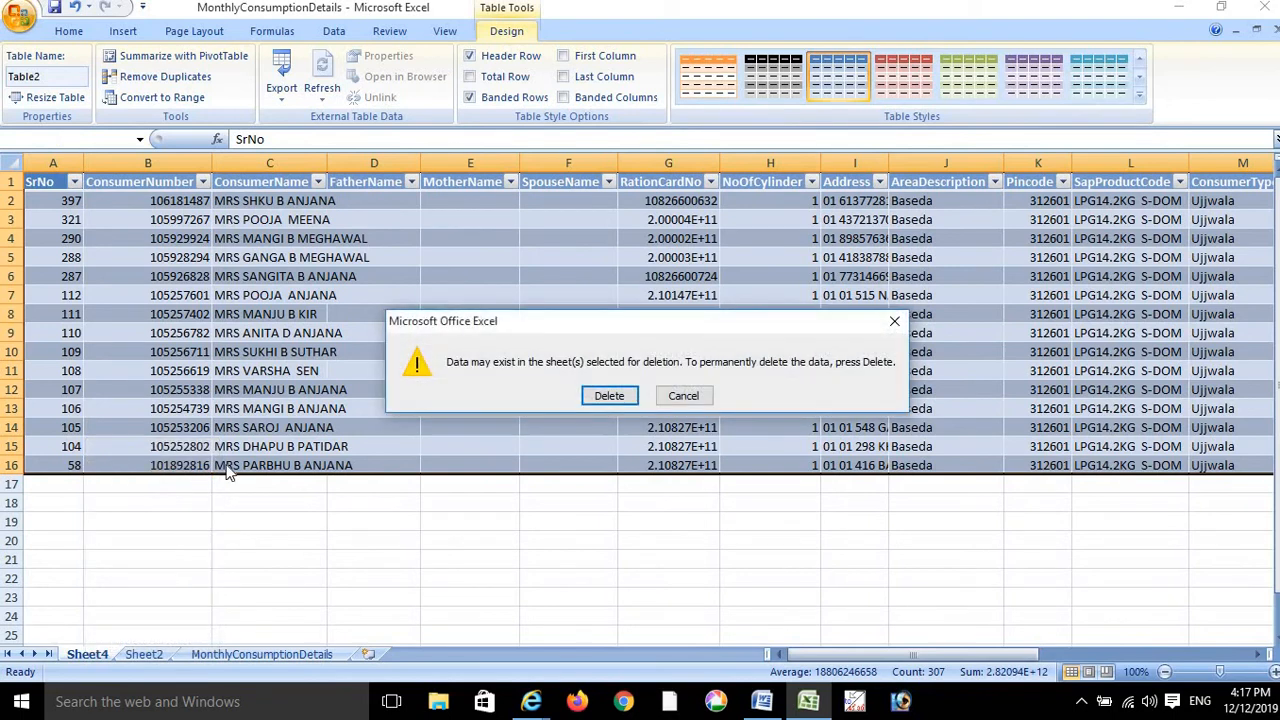
{"action": "left_click", "coordinate": [607, 398]}
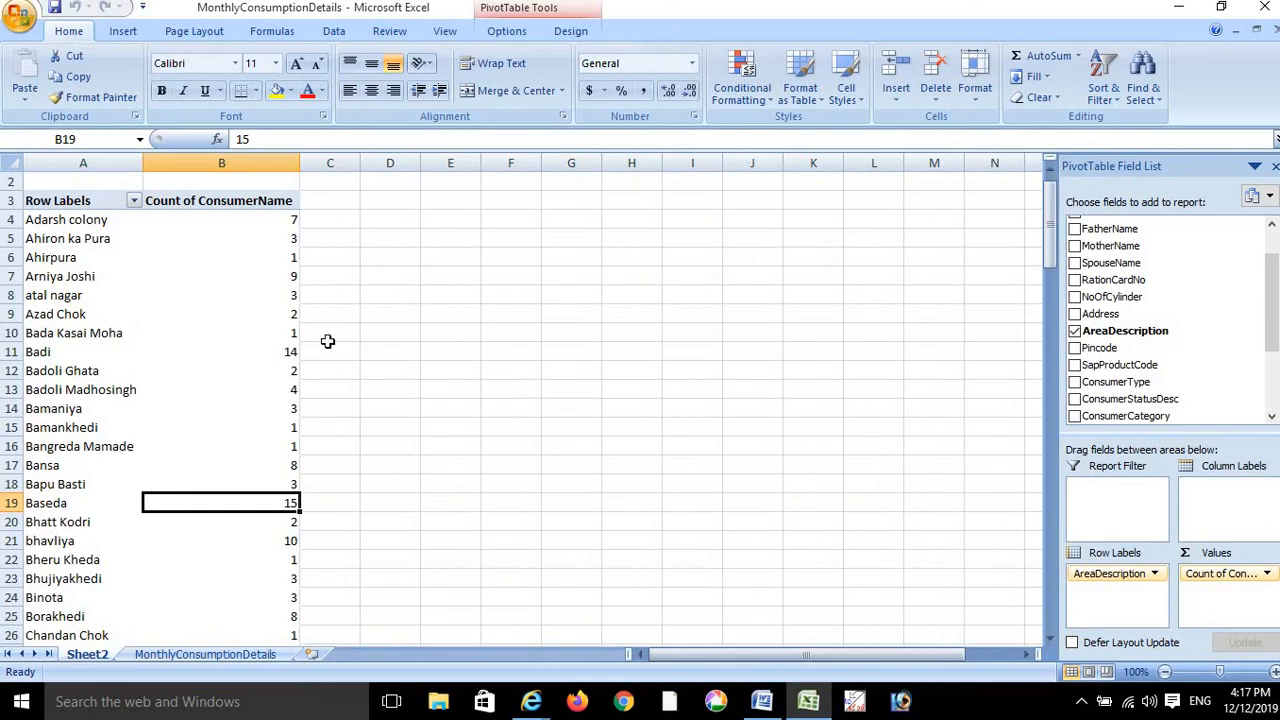
{"action": "mouse_move", "coordinate": [208, 271]}
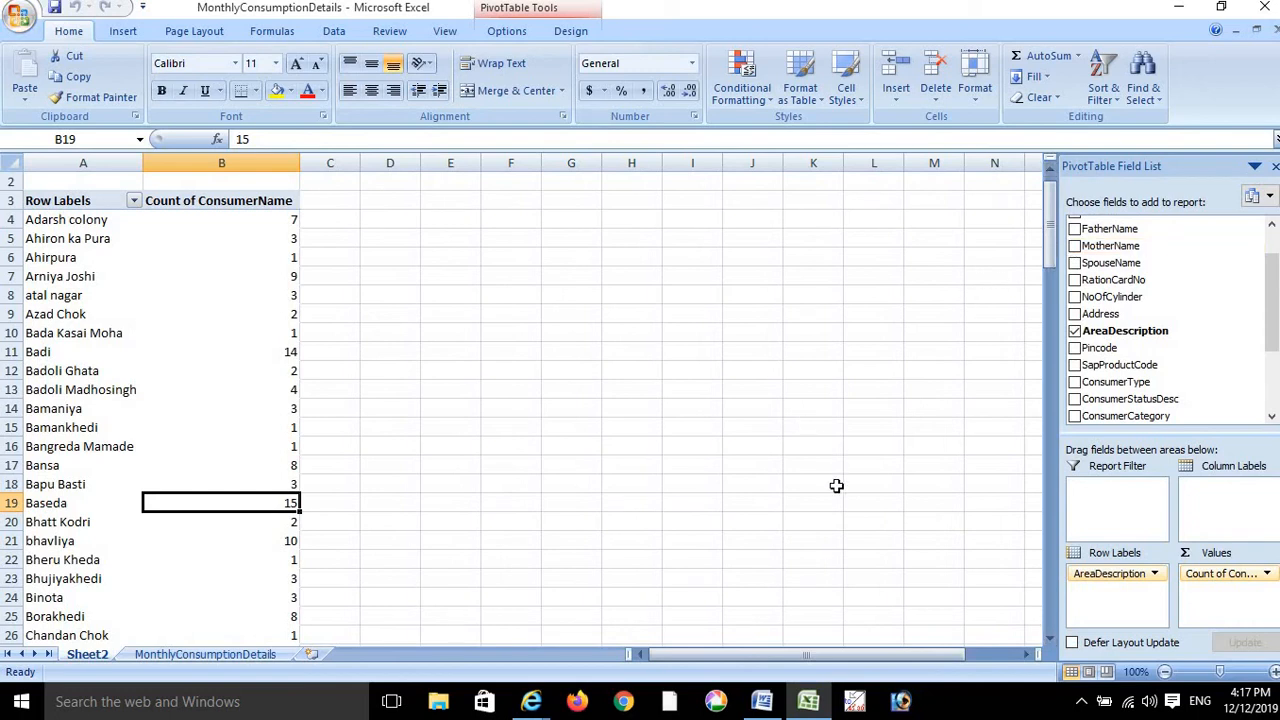
- In Word, type the contact's name and phone number on two lines
{"action": "left_click", "coordinate": [763, 705]}
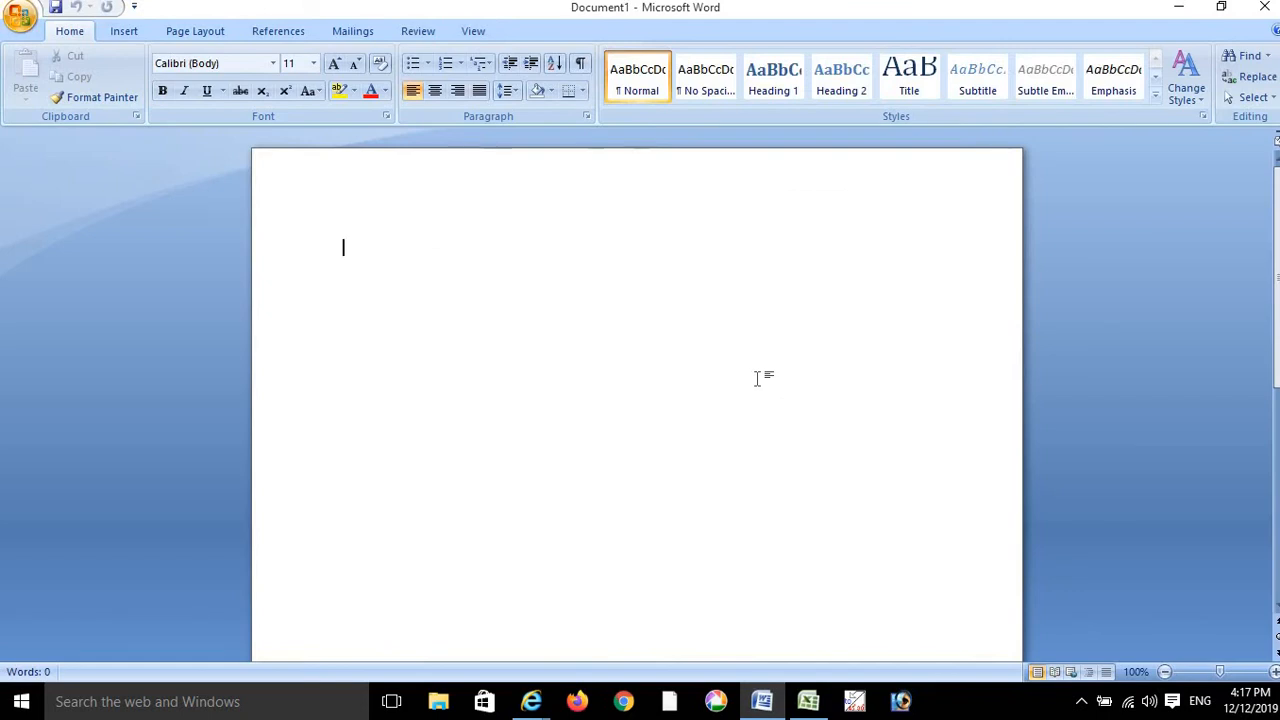
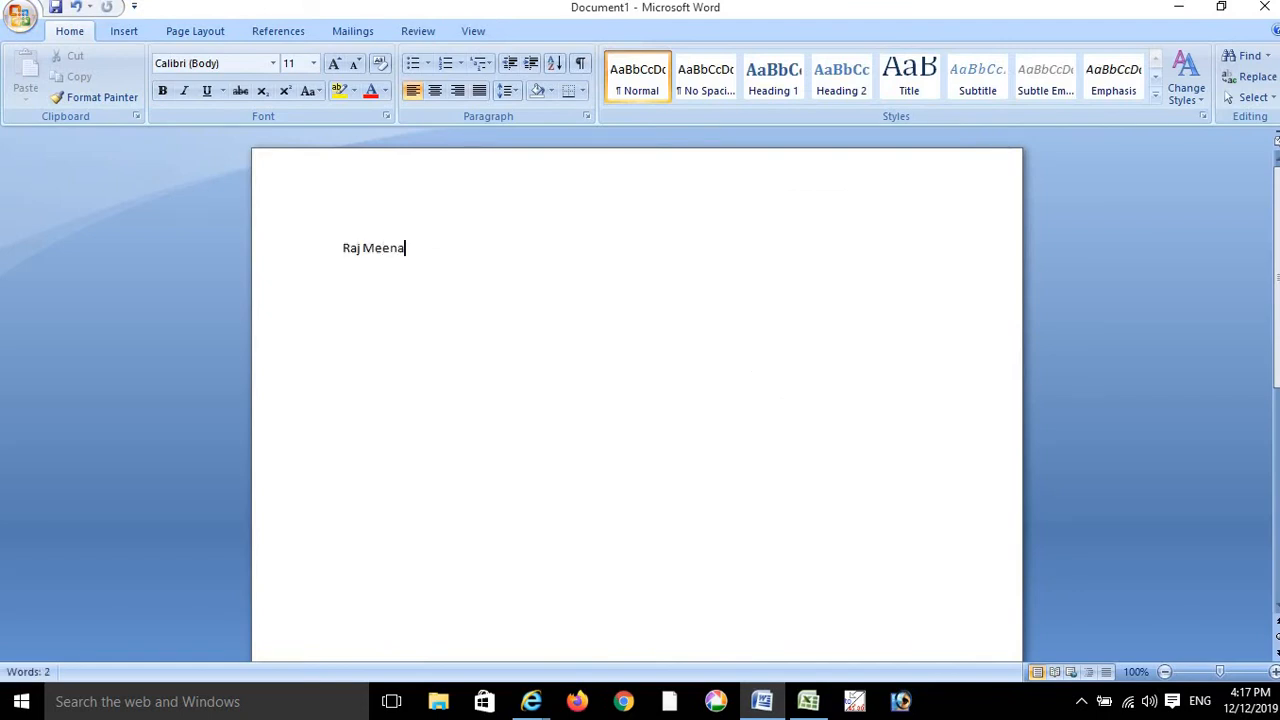
{"action": "key", "text": "Return"}
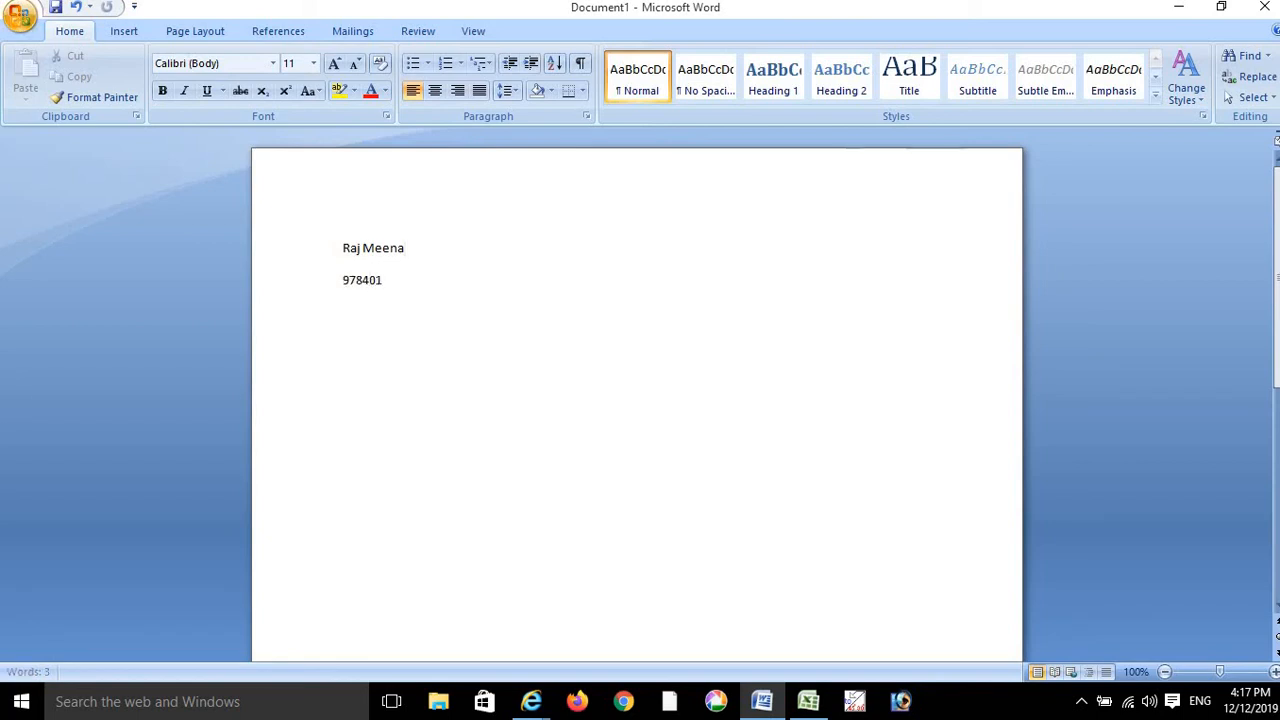
- Make all the contact text 48 pt bold and add an empty line below the phone number
{"action": "key", "text": "ctrl+a"}
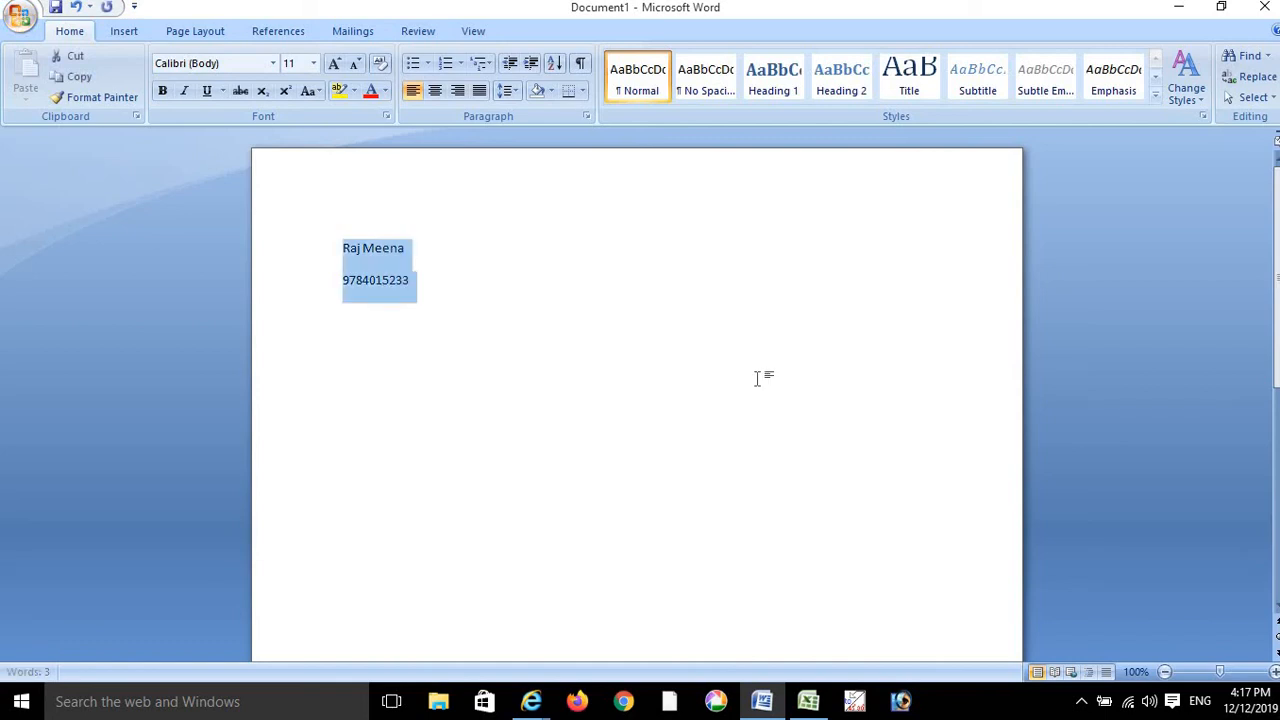
{"action": "left_click", "coordinate": [334, 64]}
{"action": "left_click", "coordinate": [334, 64]}
{"action": "left_click", "coordinate": [334, 64]}
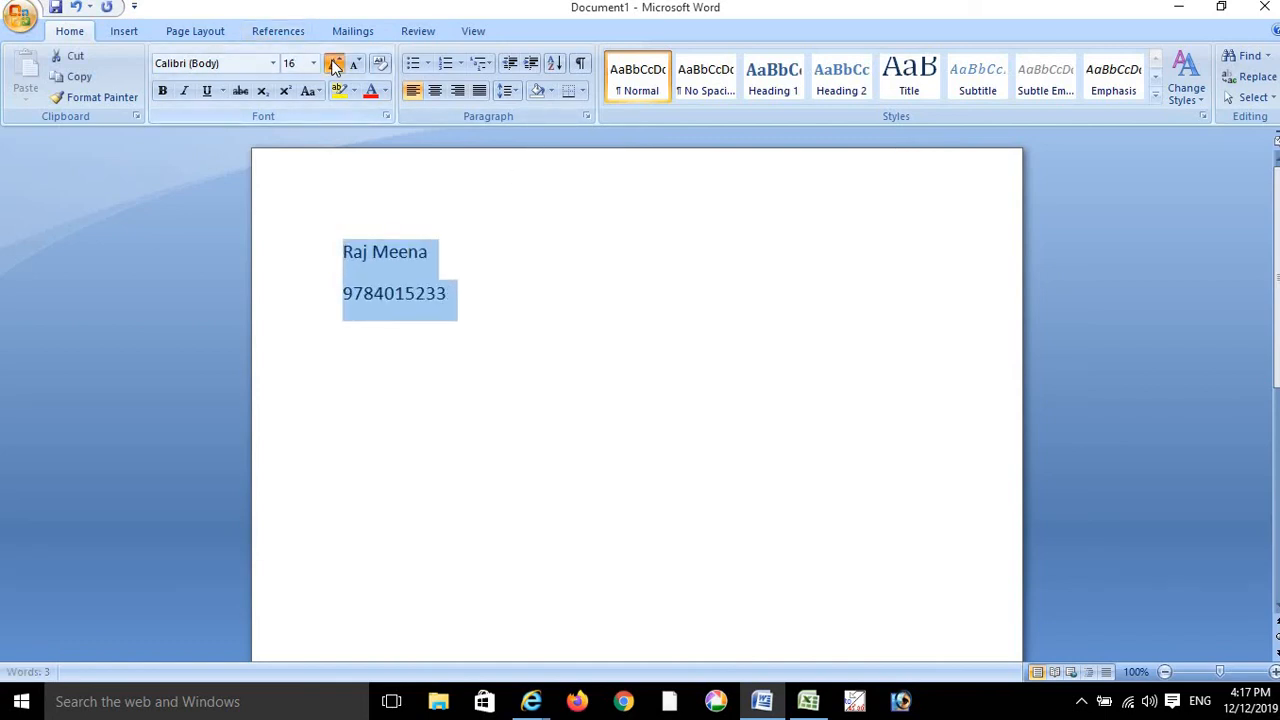
{"action": "left_click", "coordinate": [334, 64]}
{"action": "left_click", "coordinate": [334, 64]}
{"action": "left_click", "coordinate": [334, 64]}
{"action": "left_click", "coordinate": [334, 64]}
{"action": "left_click", "coordinate": [334, 64]}
{"action": "left_click", "coordinate": [334, 64]}
{"action": "left_click", "coordinate": [334, 64]}
{"action": "left_click", "coordinate": [334, 64]}
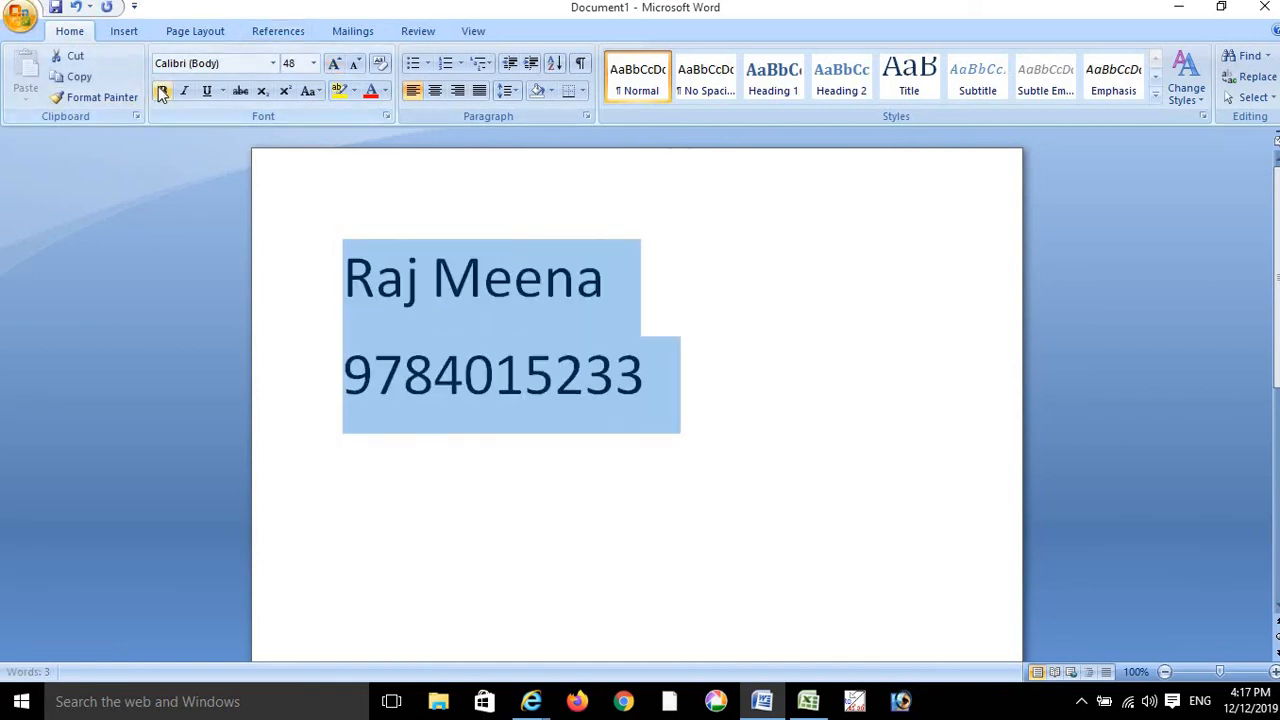
{"action": "left_click", "coordinate": [162, 91]}
{"action": "left_click", "coordinate": [734, 340]}
{"action": "left_click", "coordinate": [688, 357]}
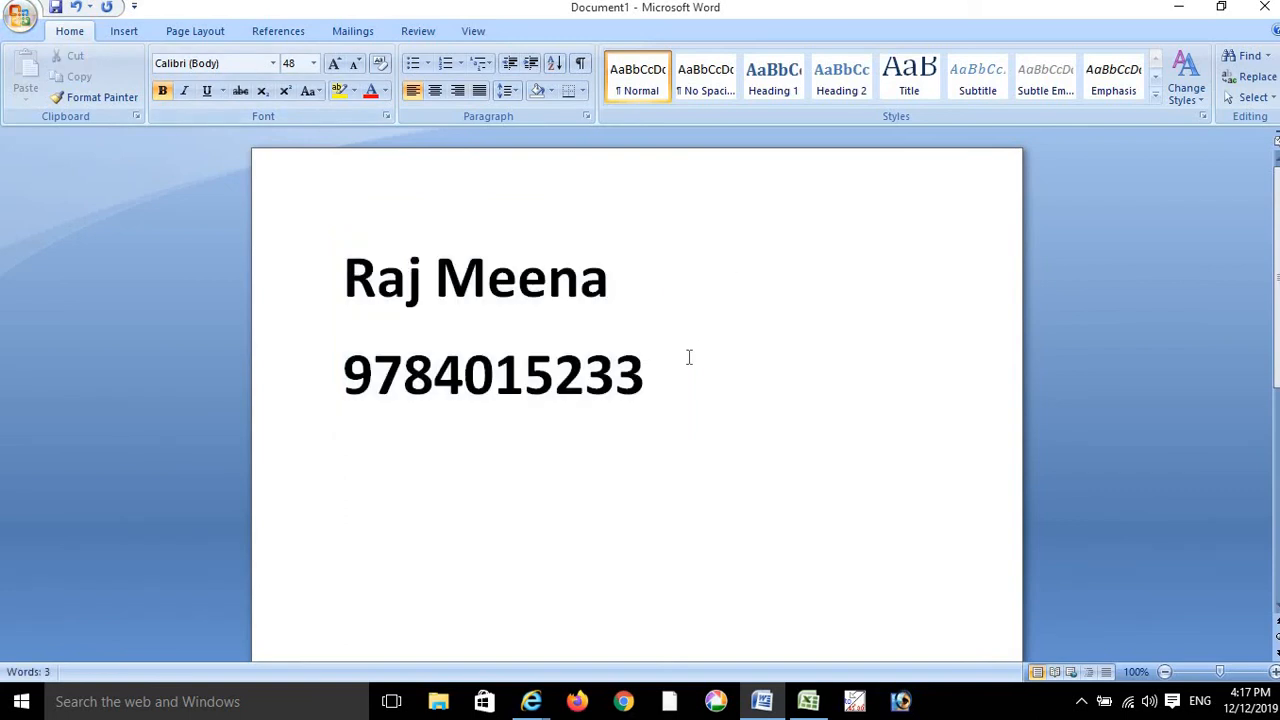
{"action": "key", "text": "Return"}
- Switch from Word back to Excel's Sheet2 PivotTable counting consumers per area
{"action": "left_click", "coordinate": [810, 700]}
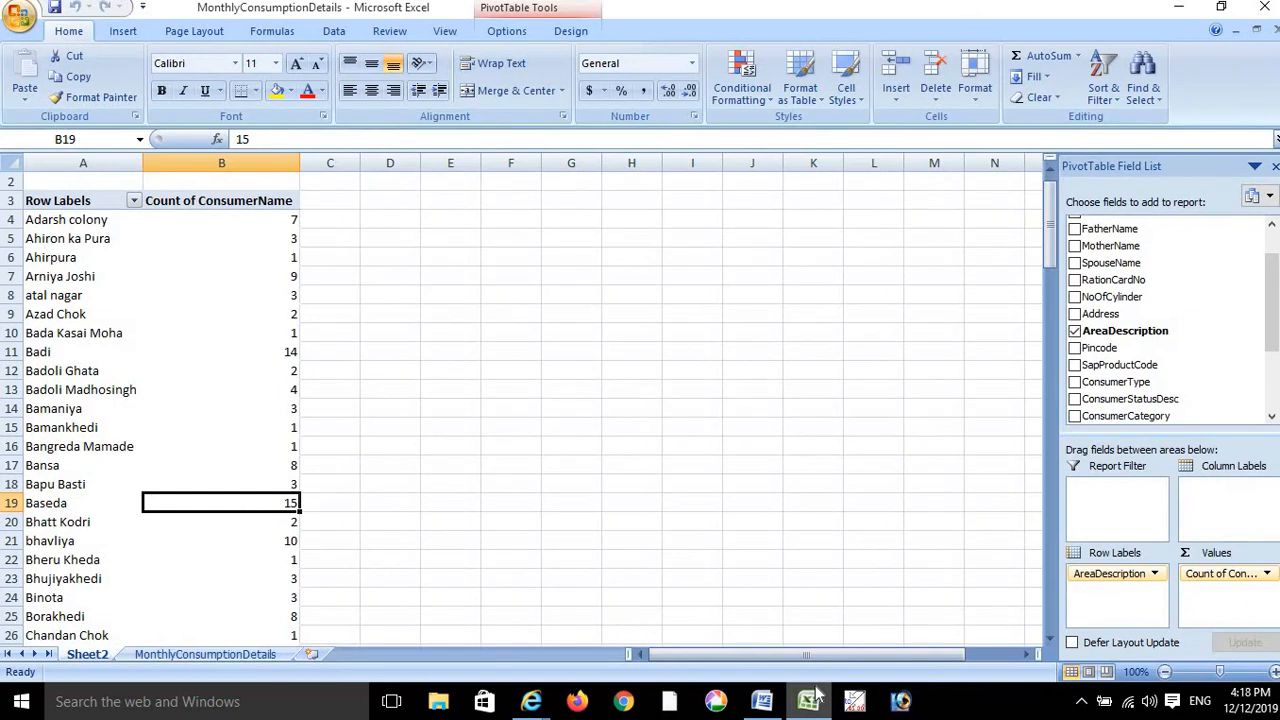